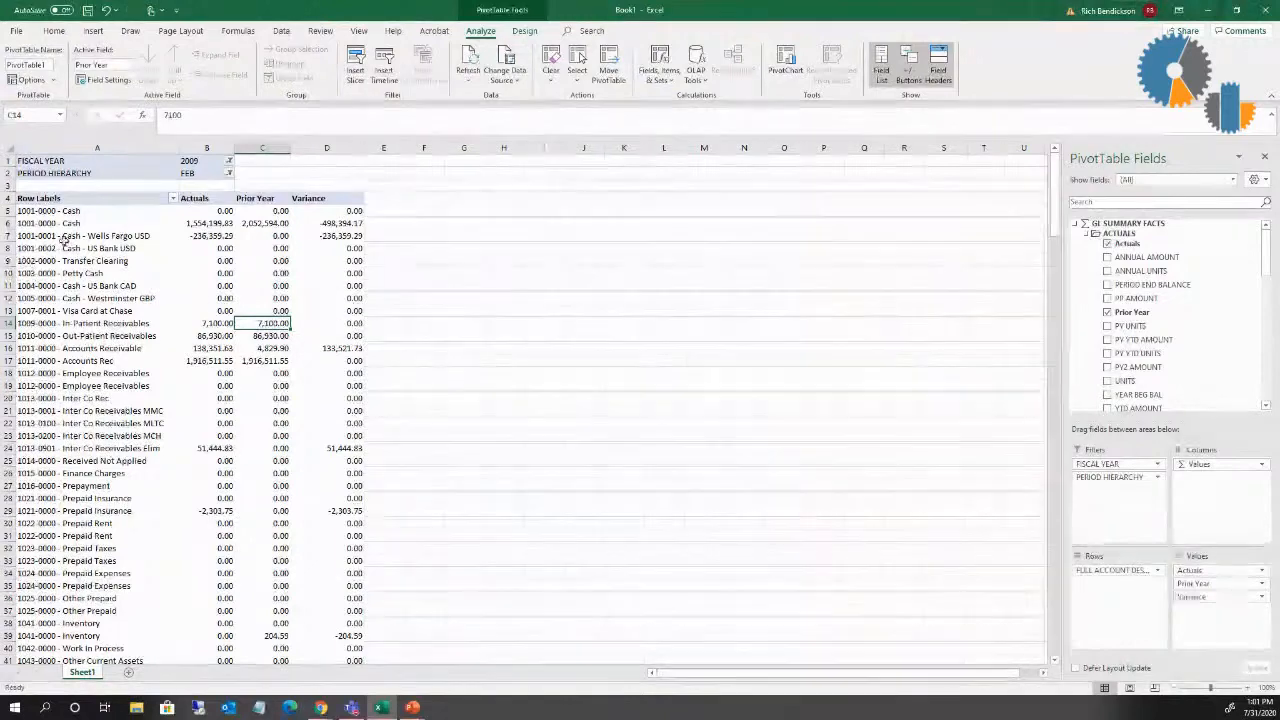
Step: Filter the PivotTable's PERIOD HIERARCHY to MAR
{"action": "left_click", "coordinate": [229, 175]}
{"action": "left_click", "coordinate": [134, 248]}
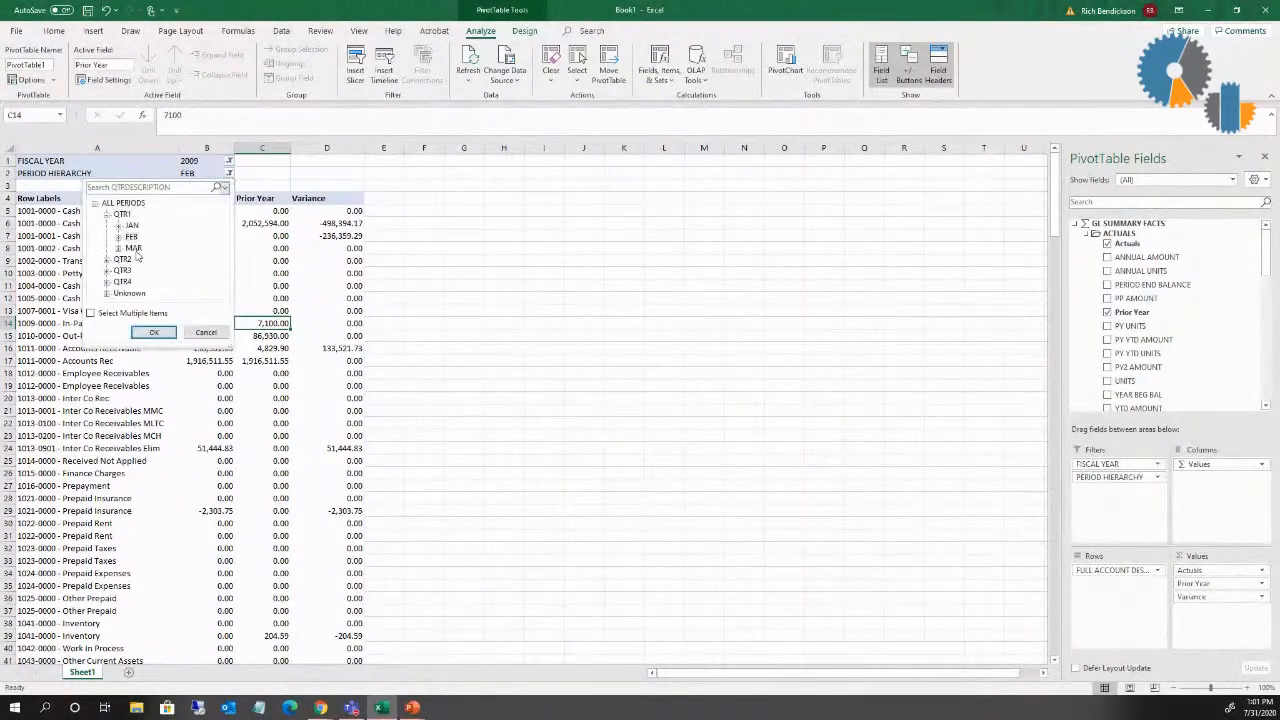
{"action": "left_click", "coordinate": [153, 334]}
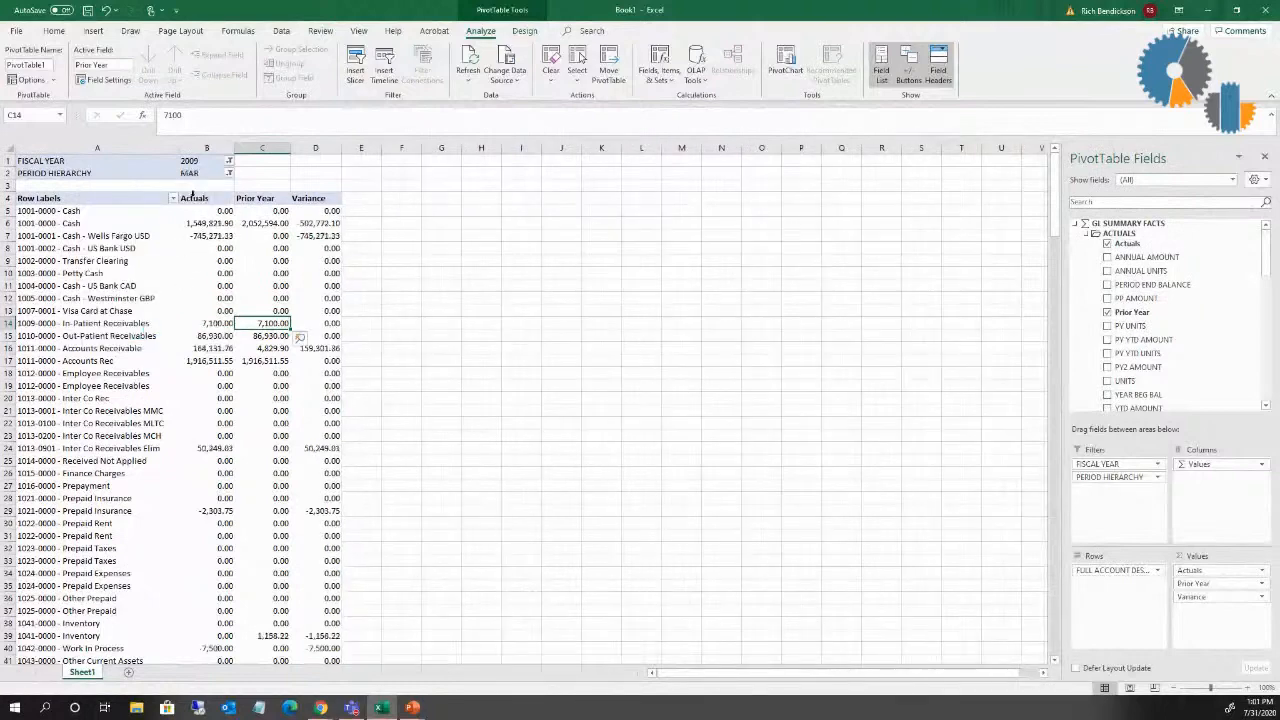
Step: Return the PERIOD HIERARCHY filter to FEB
{"action": "left_click", "coordinate": [229, 175]}
{"action": "left_click", "coordinate": [131, 236]}
{"action": "left_click", "coordinate": [155, 334]}
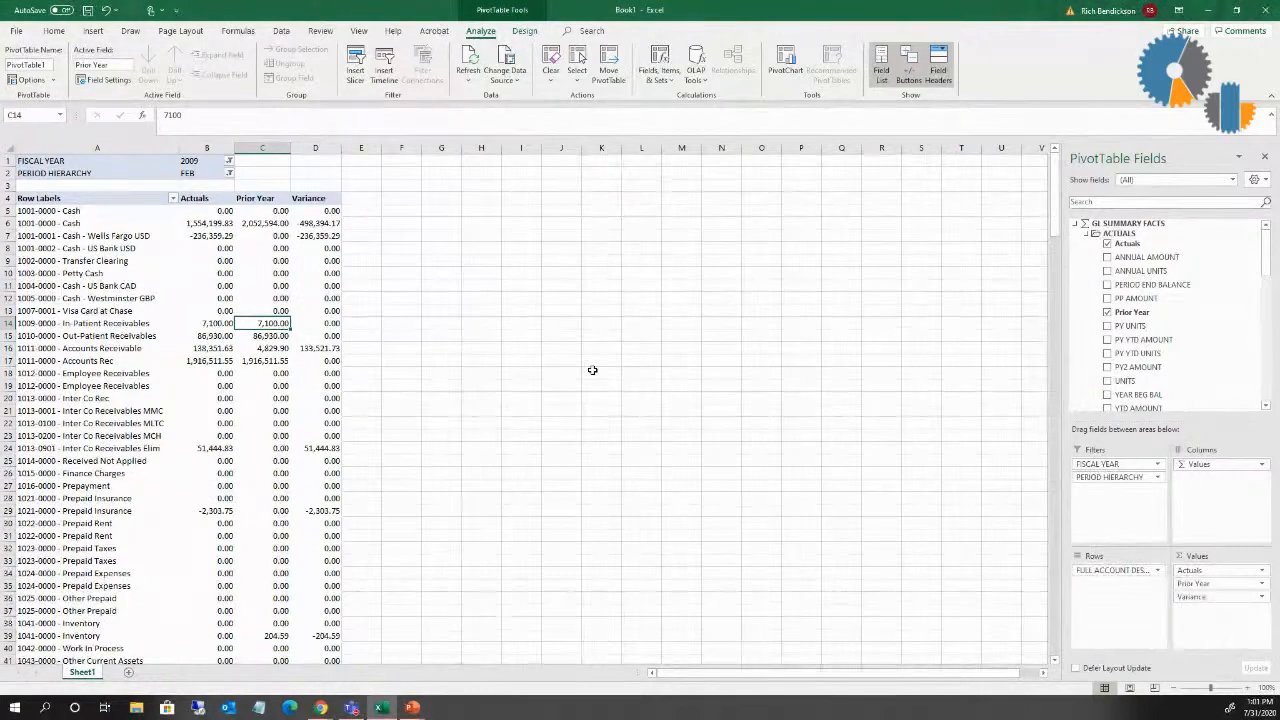
Step: Add a conditional formatting rule to the first Variance cell, D5: Green Fill with Dark Green Text for values greater than 0
{"action": "mouse_move", "coordinate": [286, 360]}
{"action": "left_click", "coordinate": [329, 148]}
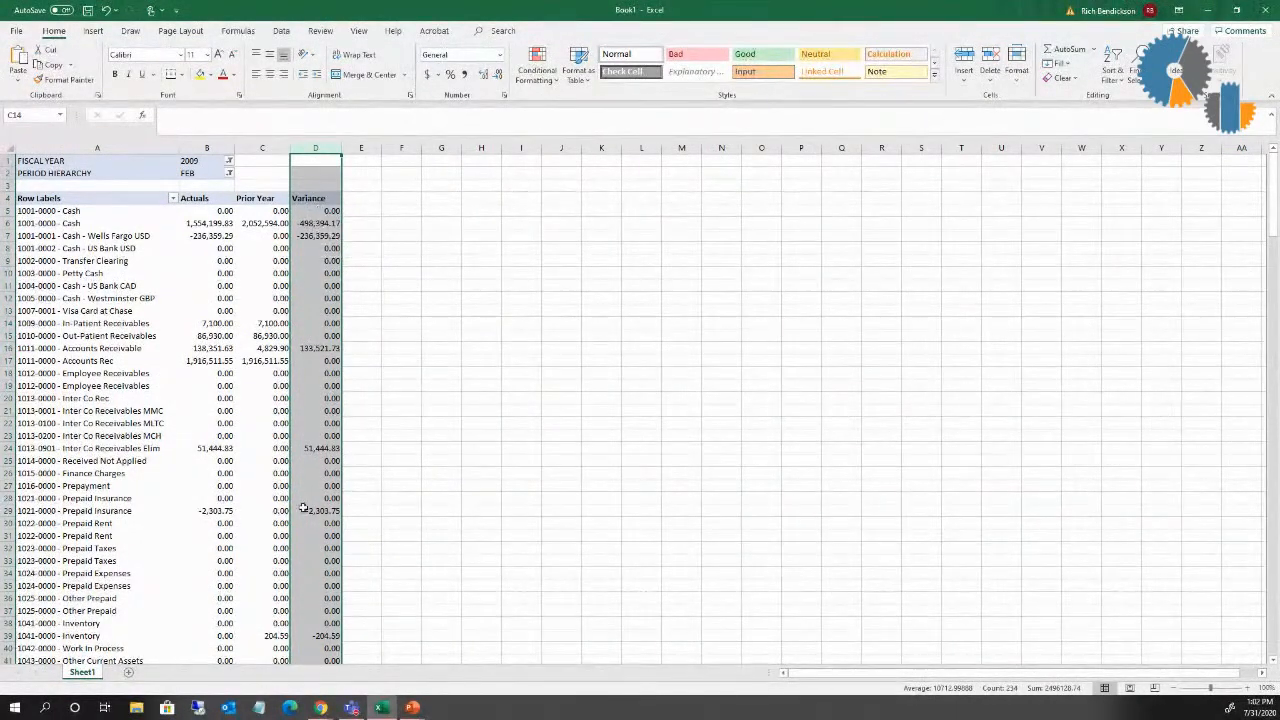
{"action": "left_click", "coordinate": [311, 213]}
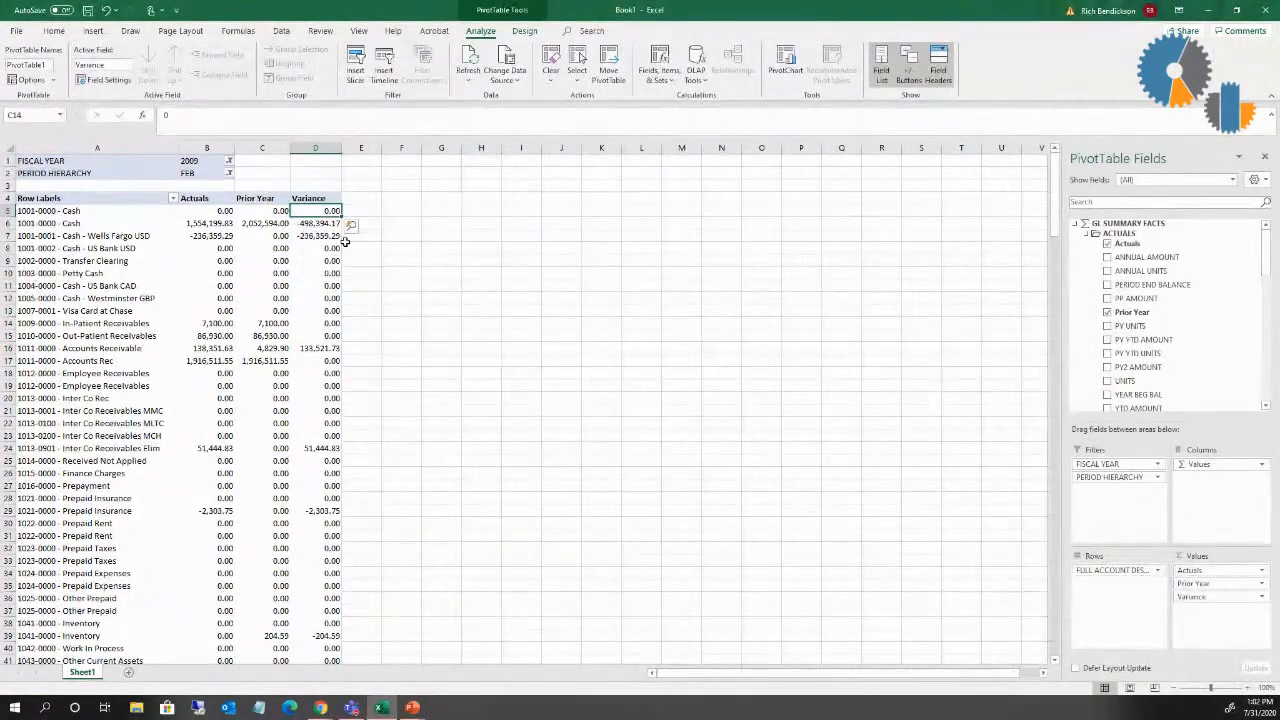
{"action": "left_click", "coordinate": [50, 31]}
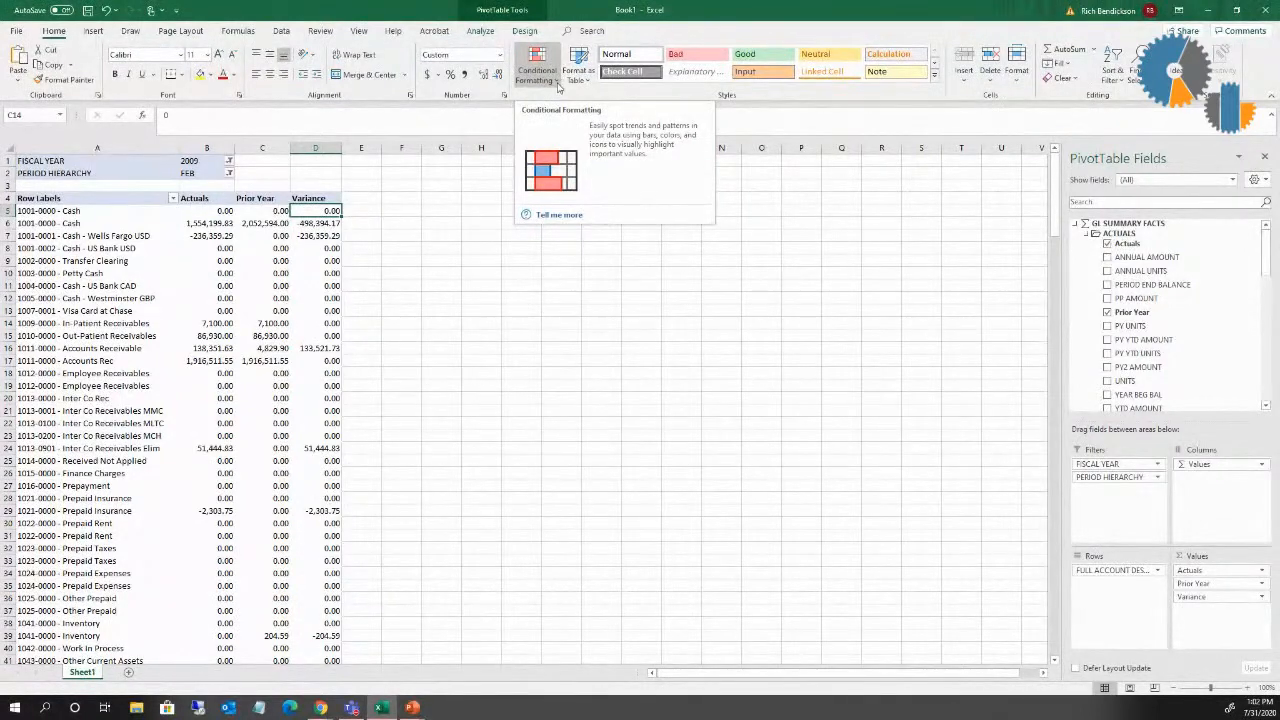
{"action": "left_click", "coordinate": [556, 84]}
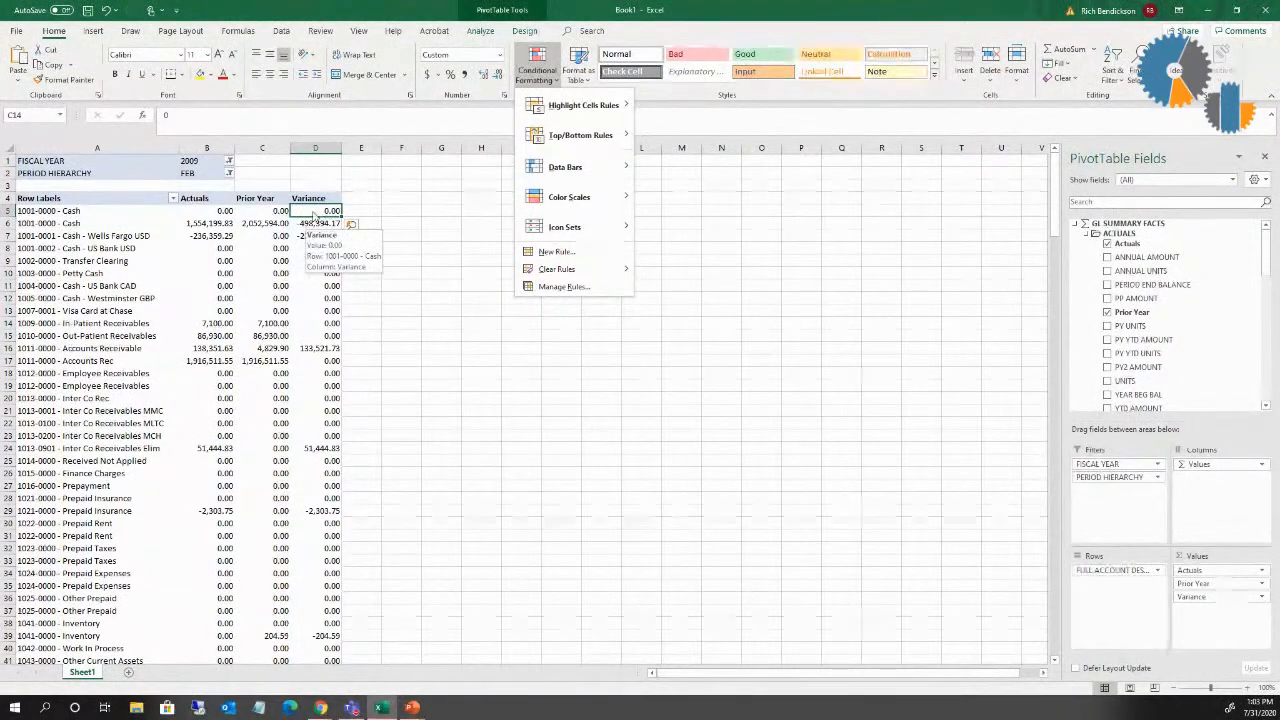
{"action": "mouse_move", "coordinate": [610, 114]}
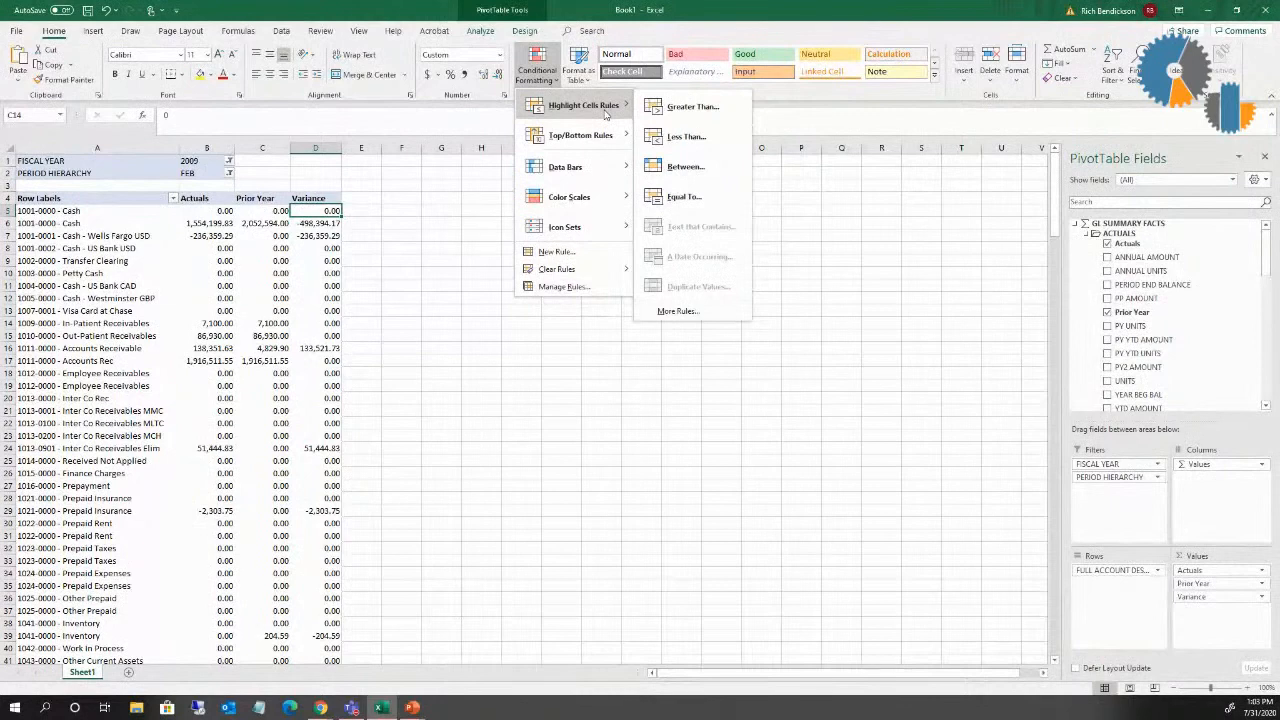
{"action": "left_click", "coordinate": [666, 118]}
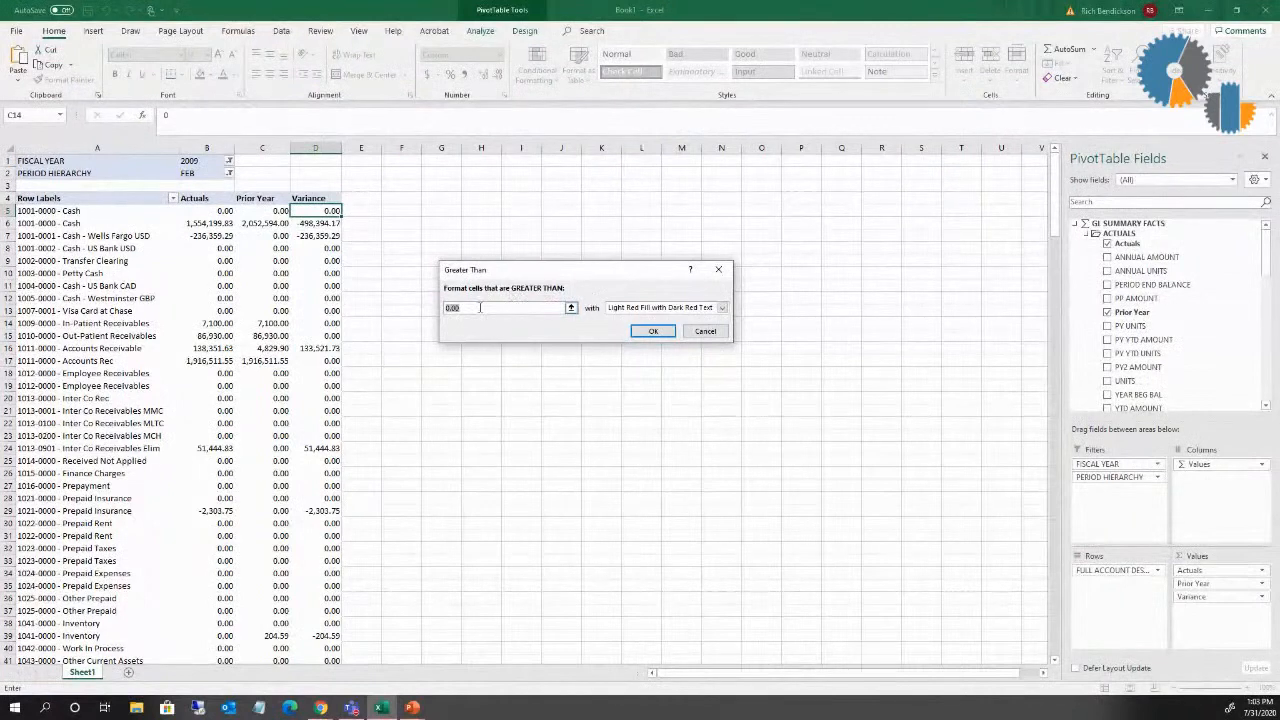
{"action": "left_click", "coordinate": [634, 308]}
{"action": "left_click", "coordinate": [640, 336]}
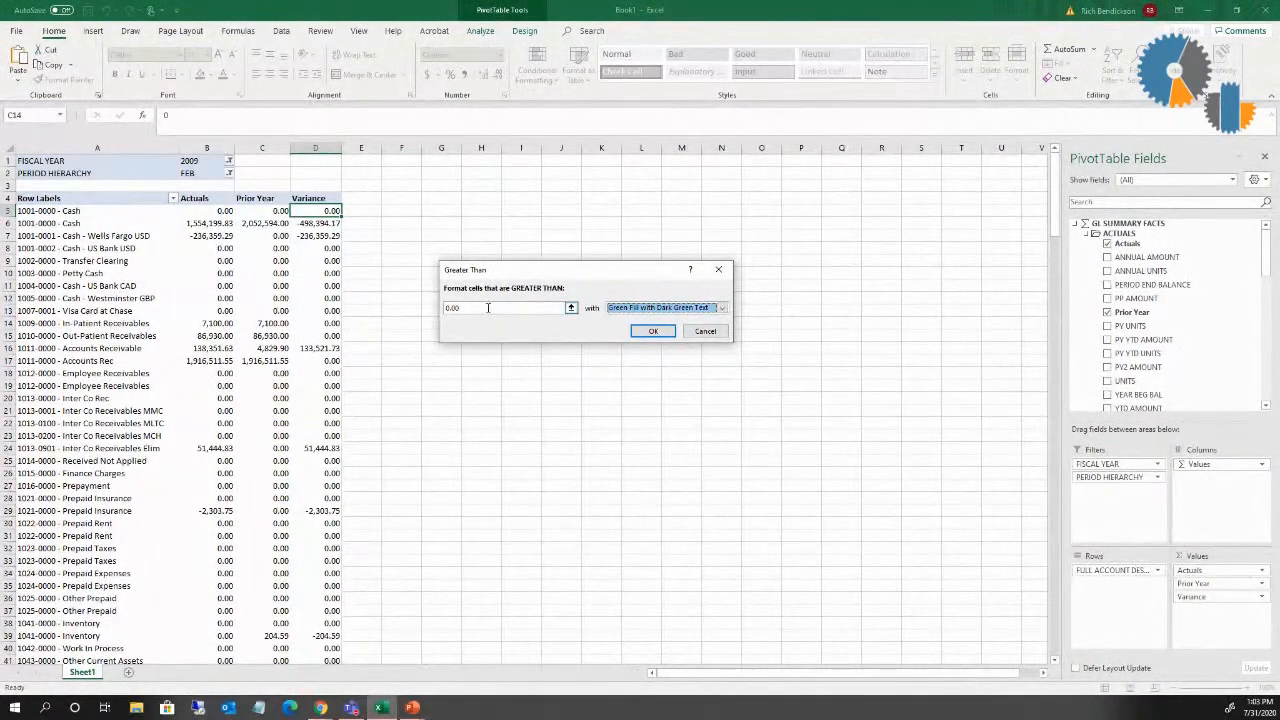
{"action": "left_click", "coordinate": [640, 327]}
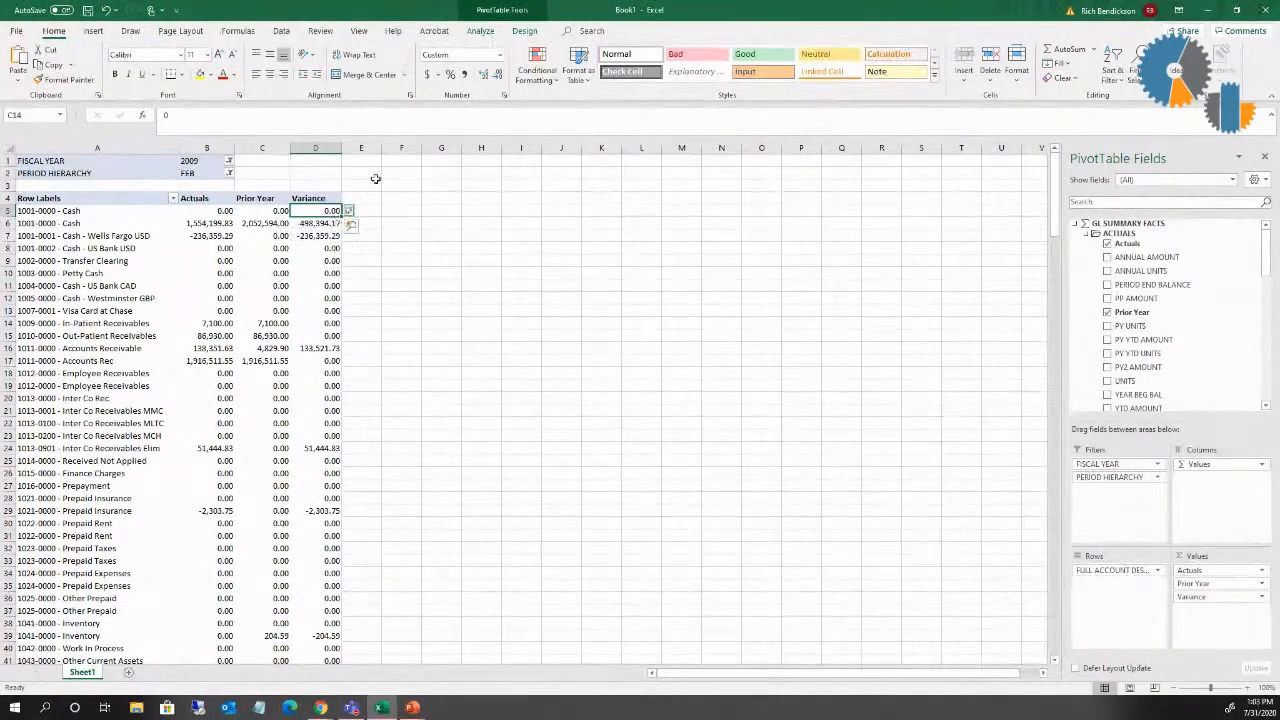
Step: Add a less-than-0 rule with Light Red Fill with Dark Red Text to D5 and extend it to all "Variance" values for "FULL ACCOUNT DESCRIPTION"
{"action": "left_click", "coordinate": [533, 60]}
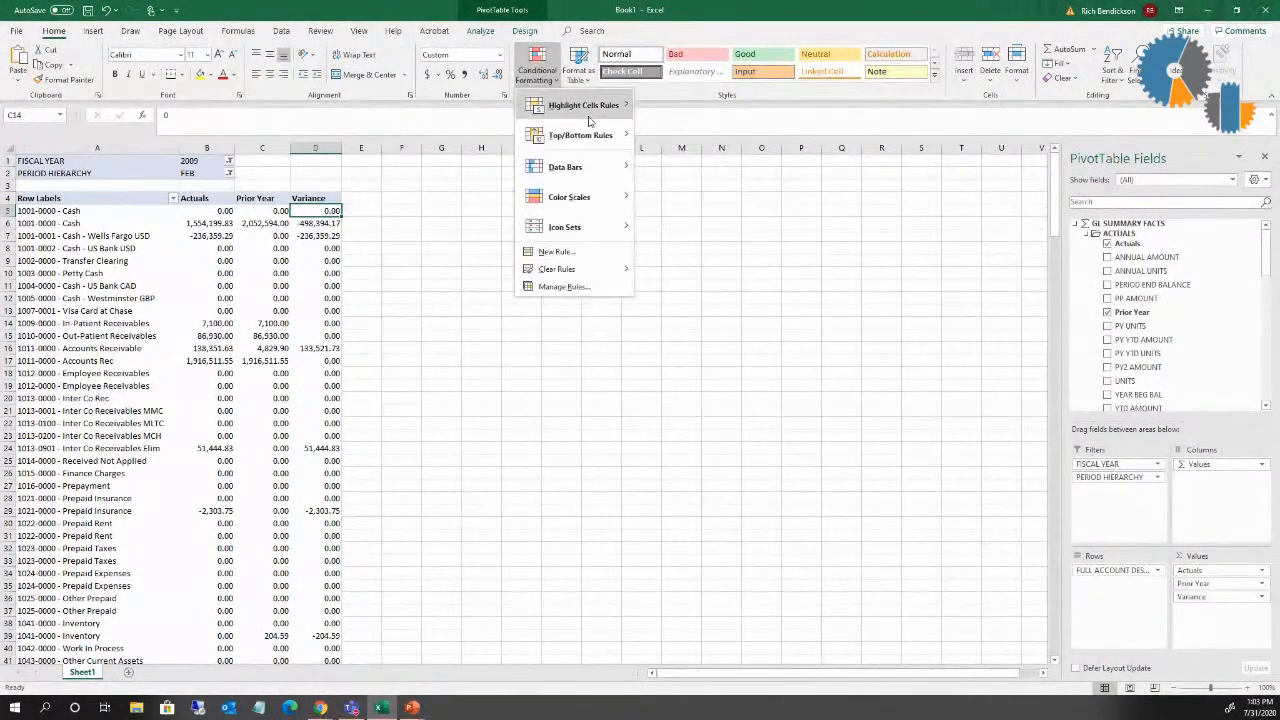
{"action": "left_click", "coordinate": [686, 136]}
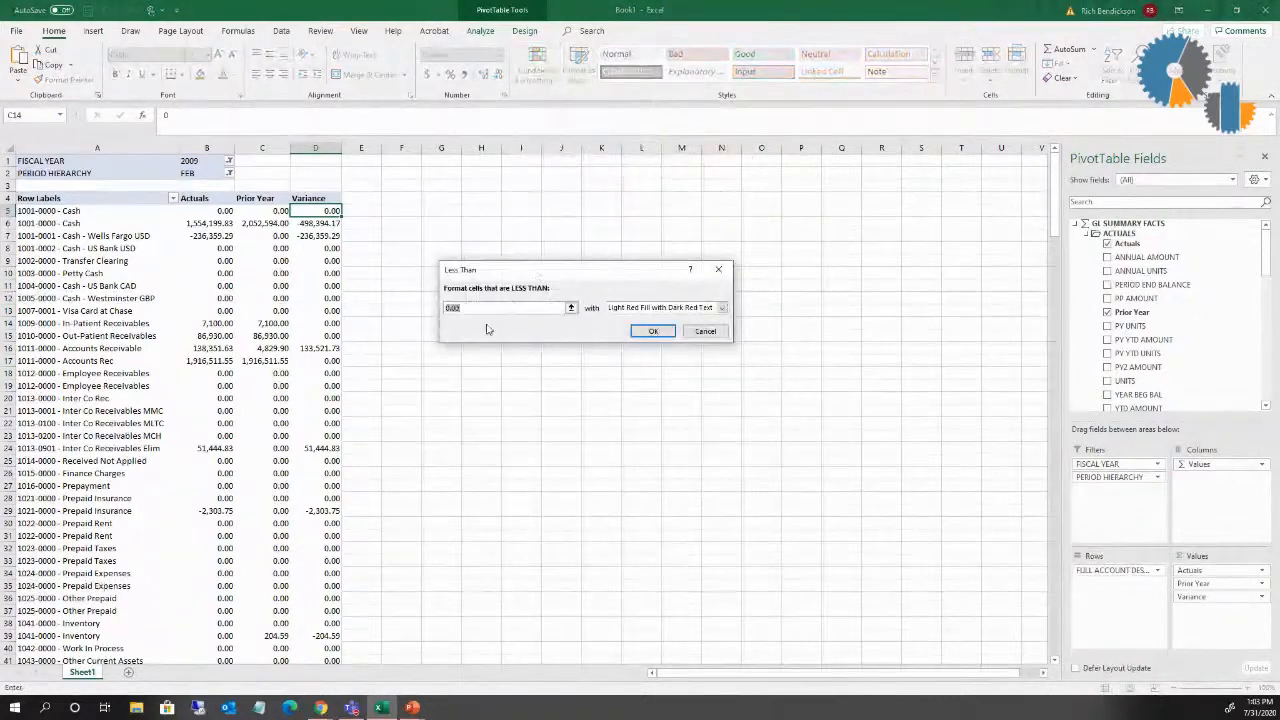
{"action": "left_click", "coordinate": [645, 333]}
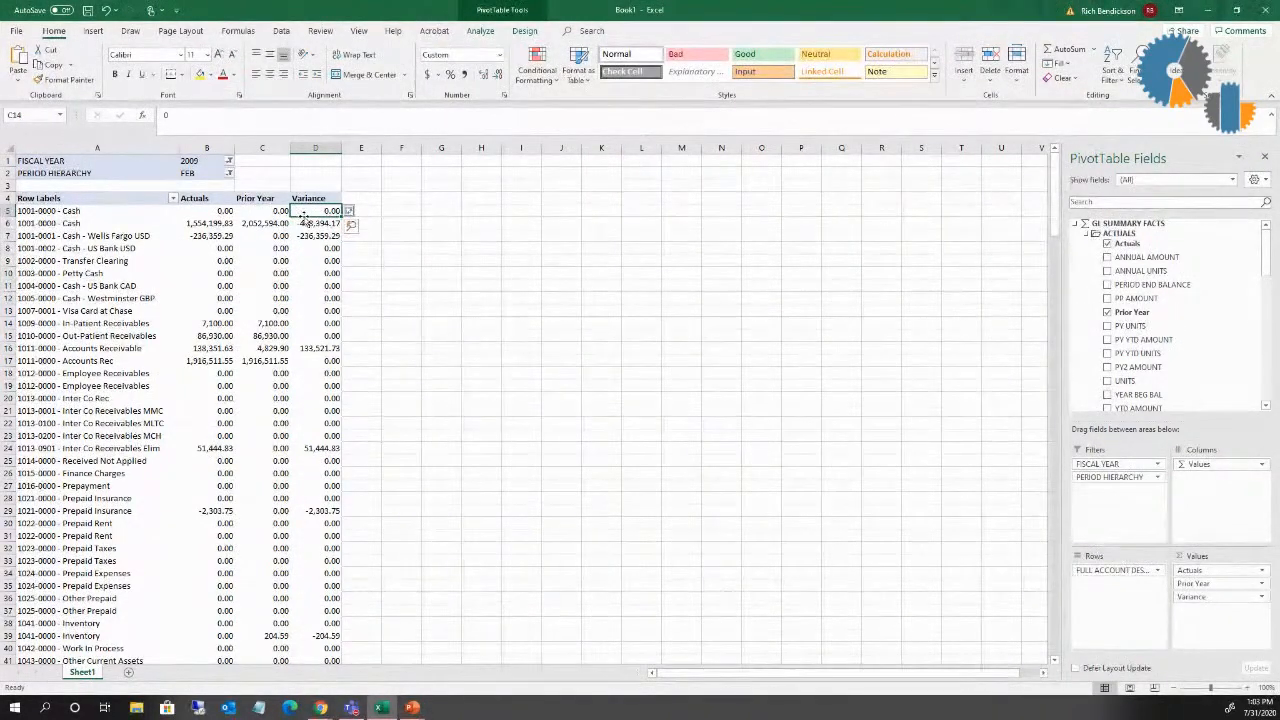
{"action": "left_click", "coordinate": [358, 212]}
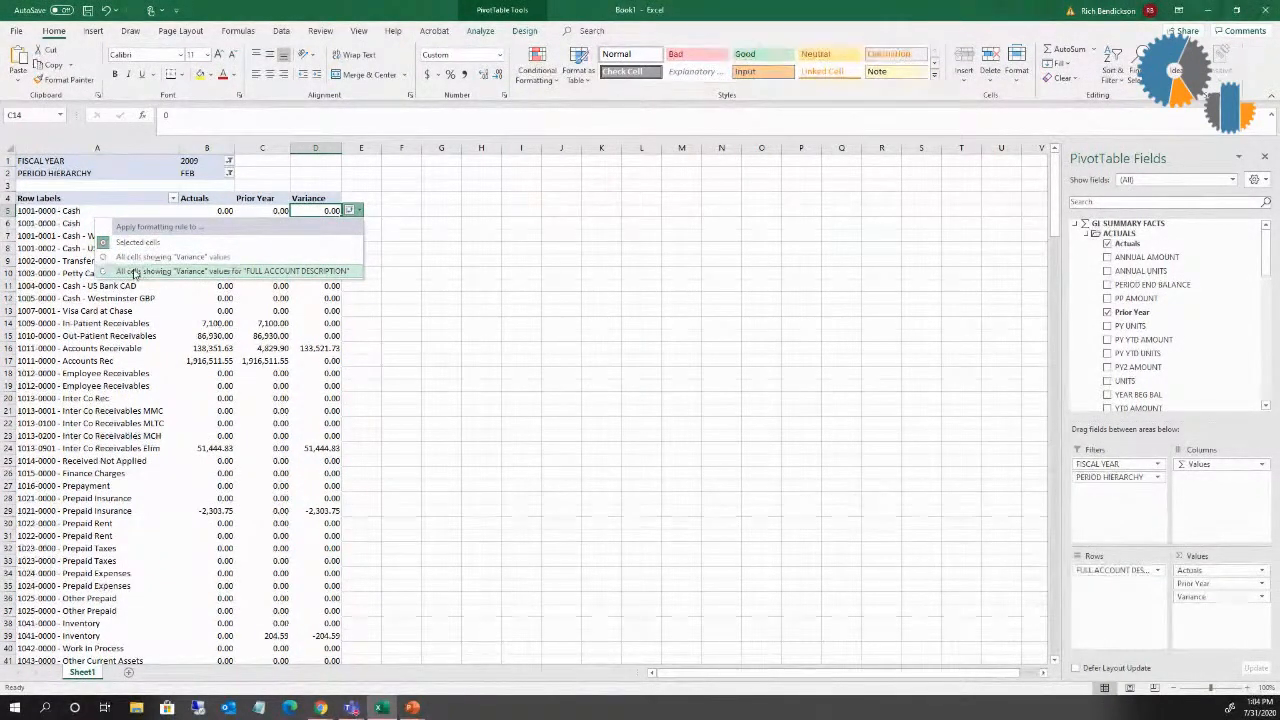
{"action": "left_click", "coordinate": [131, 272]}
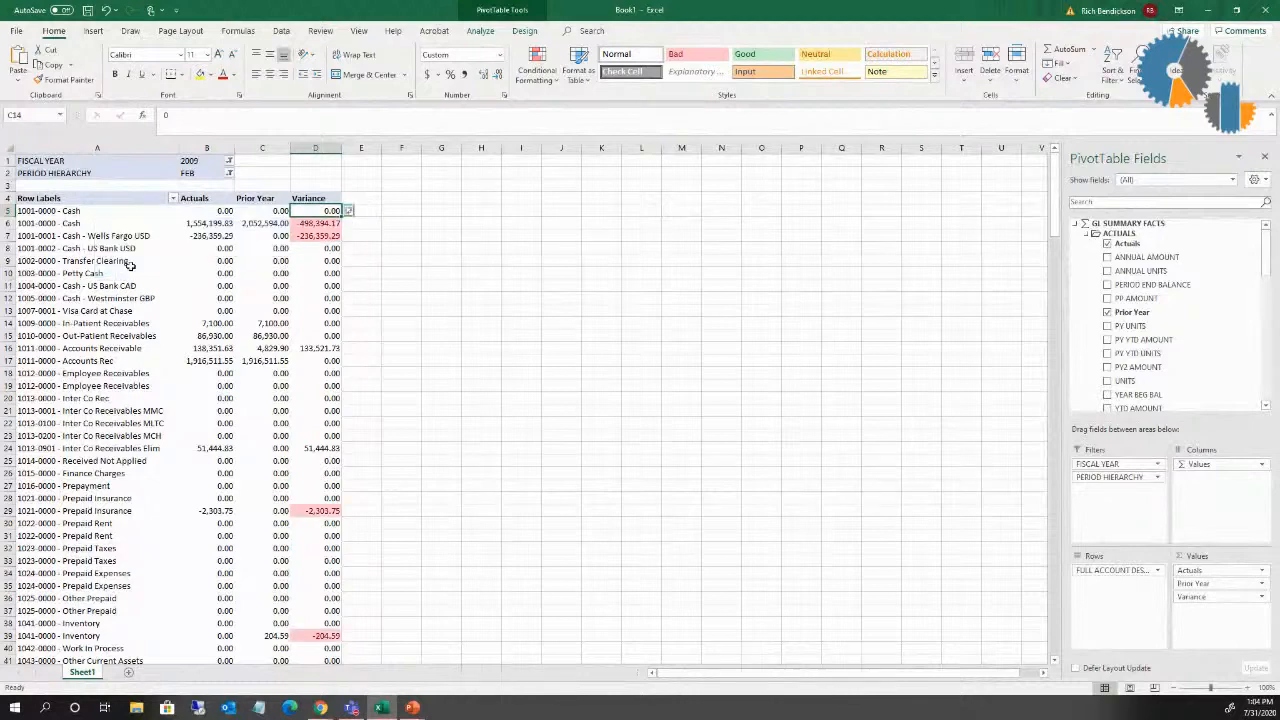
Step: Open the conditional formatting rules for this PivotTable and examine which cells the less-than-0 rule applies to
{"action": "left_click", "coordinate": [330, 298]}
{"action": "left_click", "coordinate": [326, 349]}
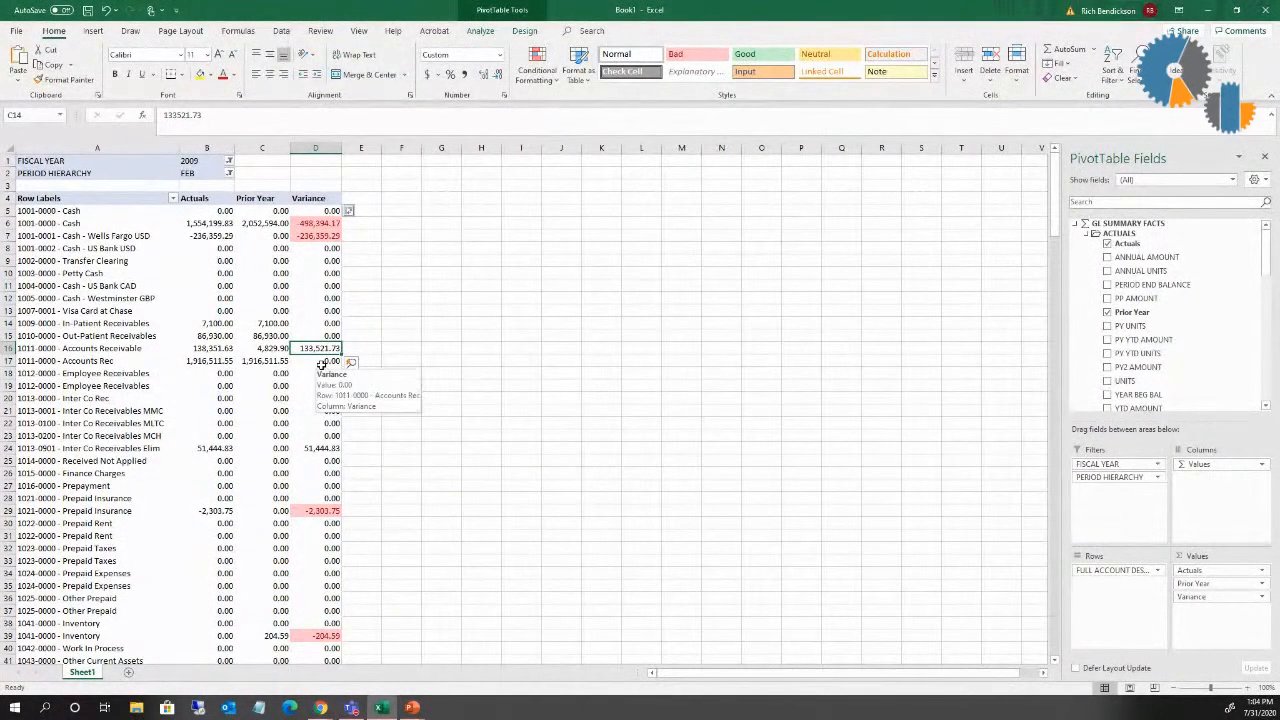
{"action": "left_click", "coordinate": [551, 87]}
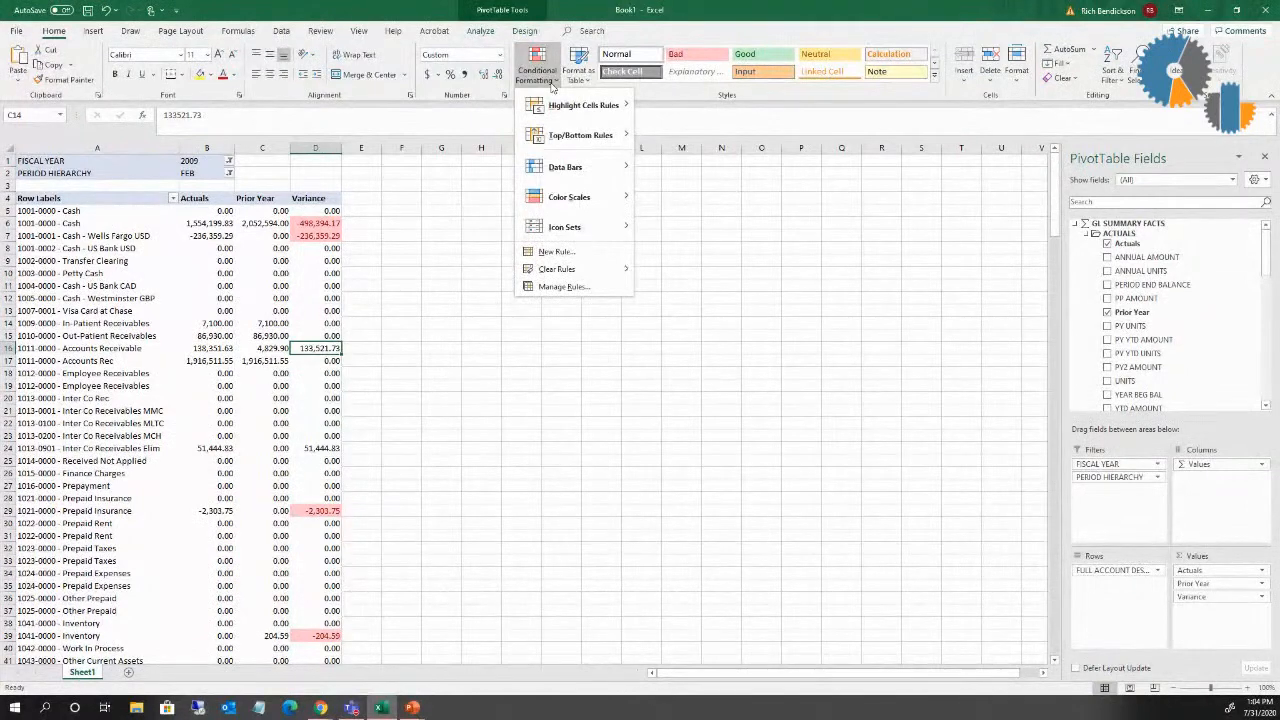
{"action": "left_click", "coordinate": [550, 288]}
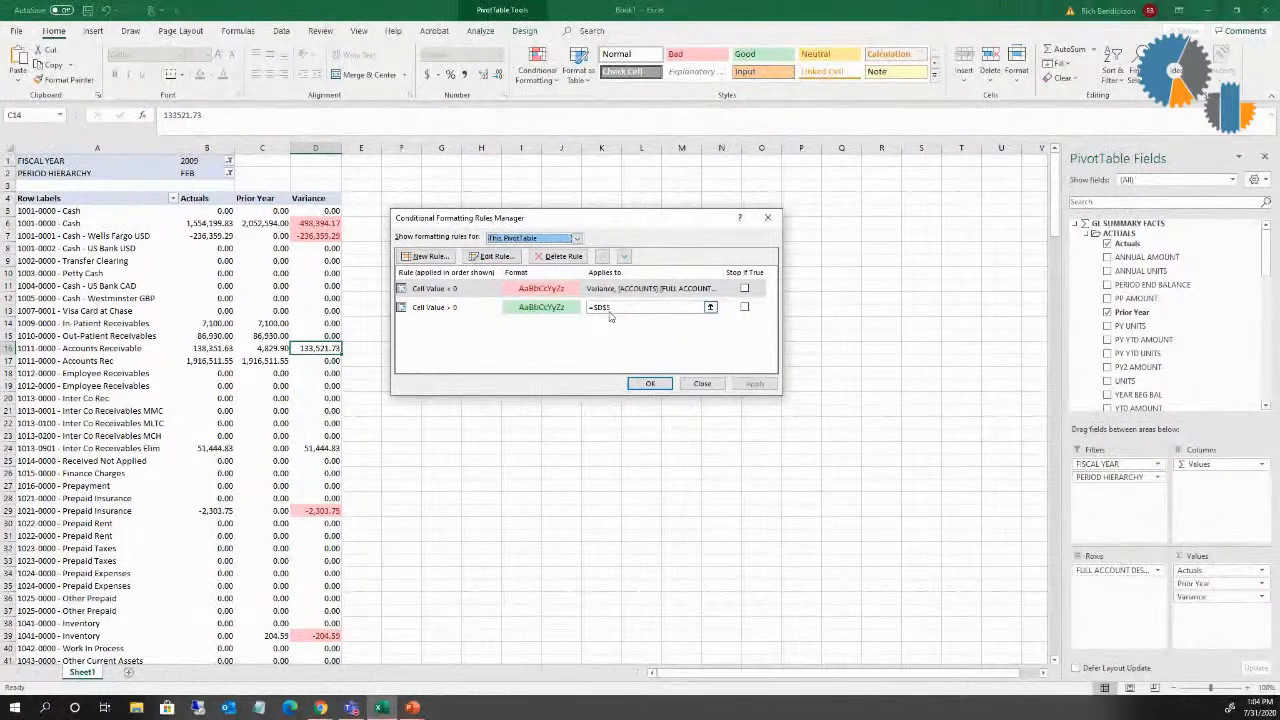
{"action": "left_click", "coordinate": [430, 290]}
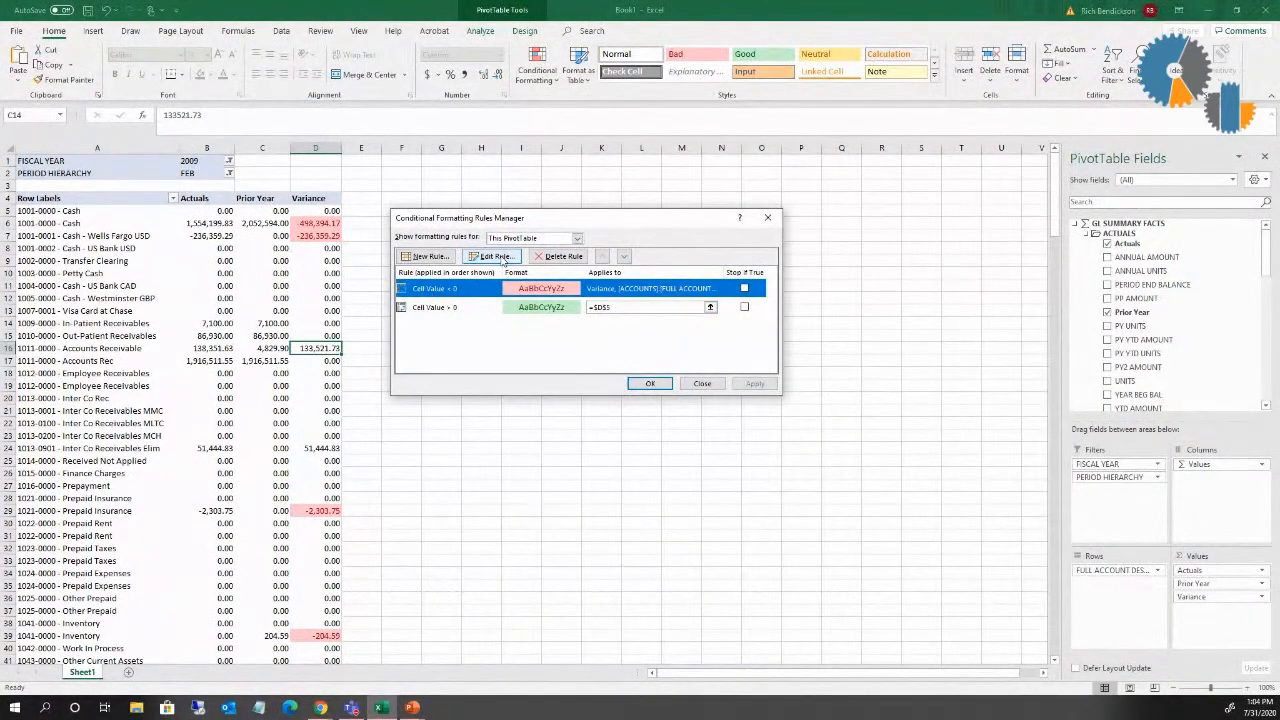
{"action": "left_click", "coordinate": [492, 257]}
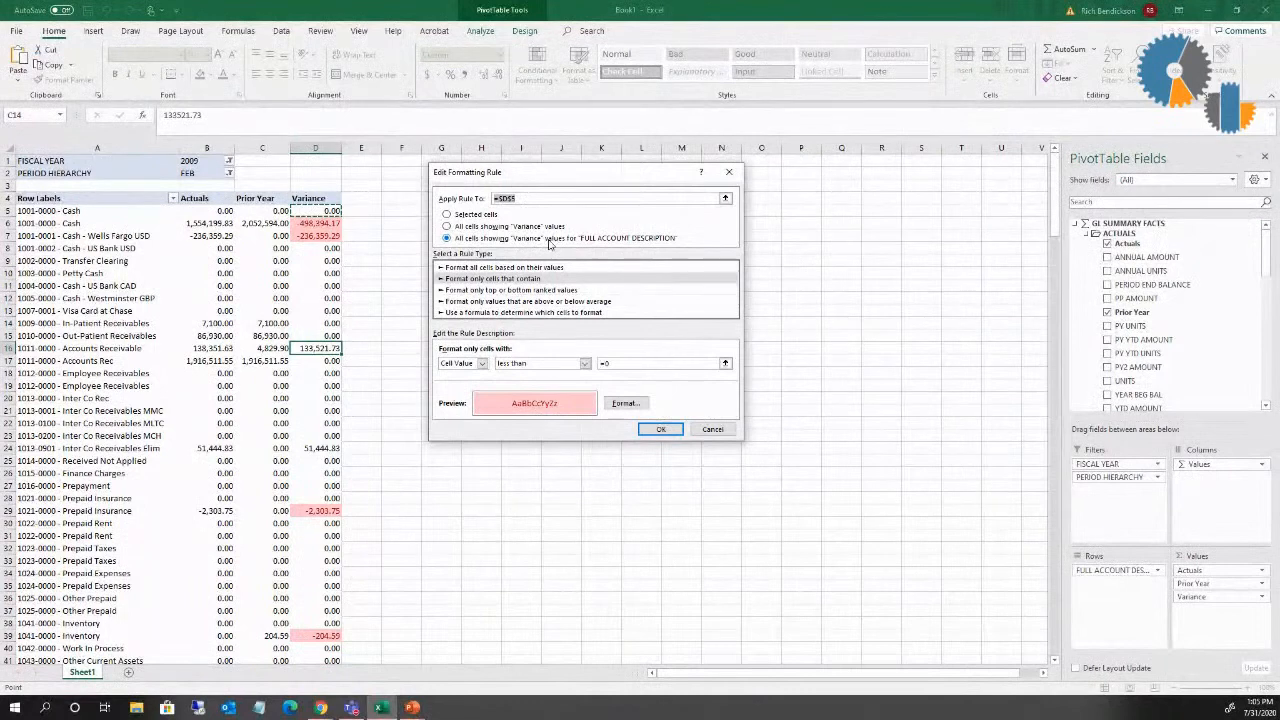
{"action": "left_click", "coordinate": [660, 430]}
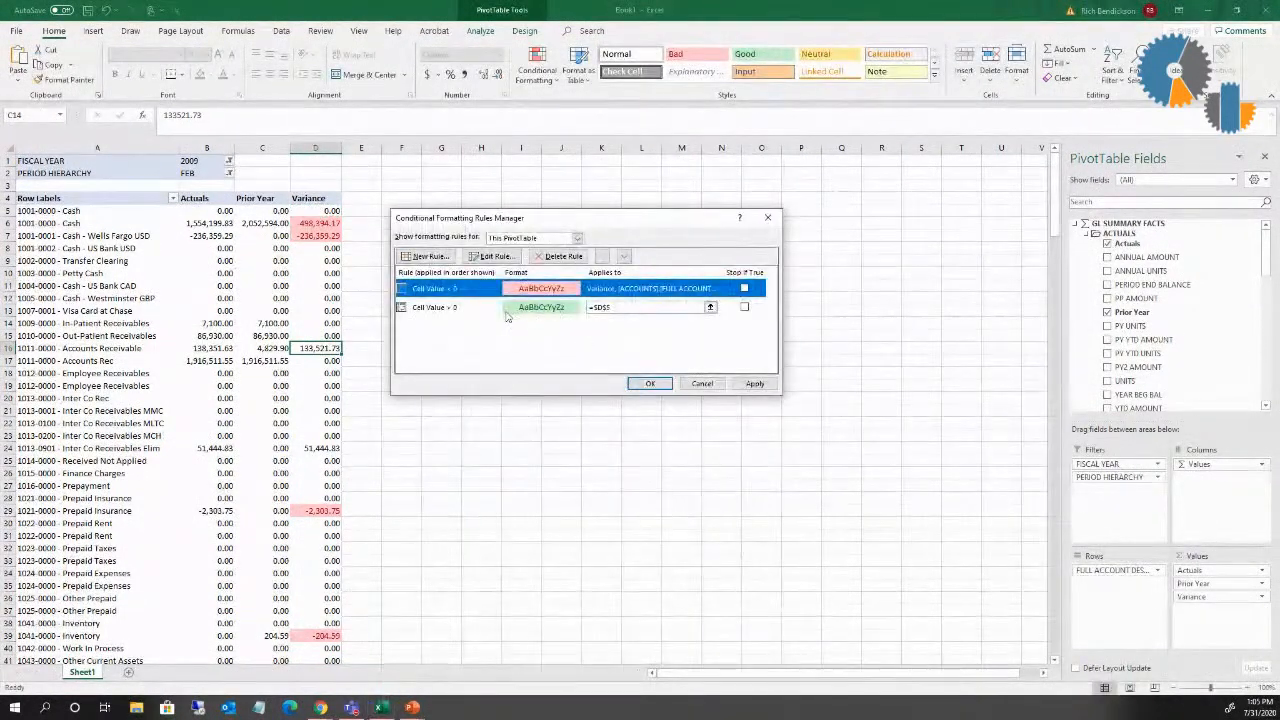
Step: Apply the greater-than-0 green rule to all cells showing "Variance" values for "FULL ACCOUNT DESCRIPTION"
{"action": "left_click", "coordinate": [496, 311]}
{"action": "left_click", "coordinate": [500, 257]}
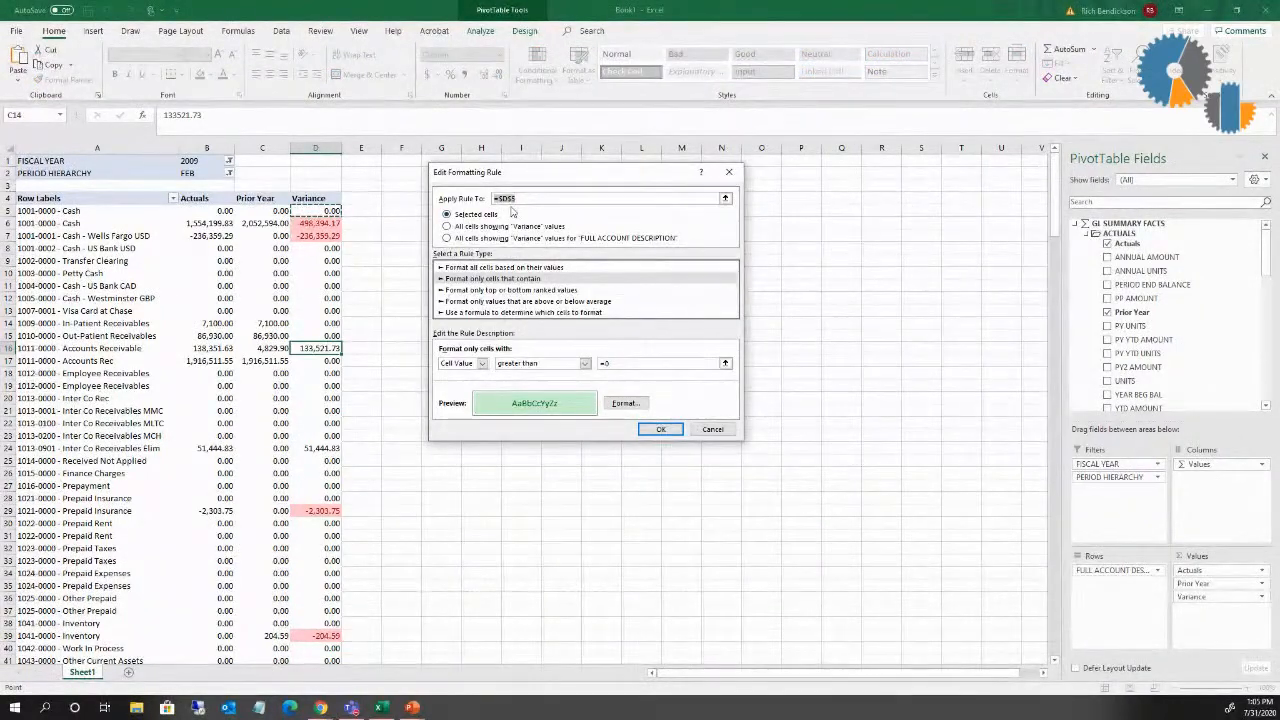
{"action": "left_click", "coordinate": [510, 238]}
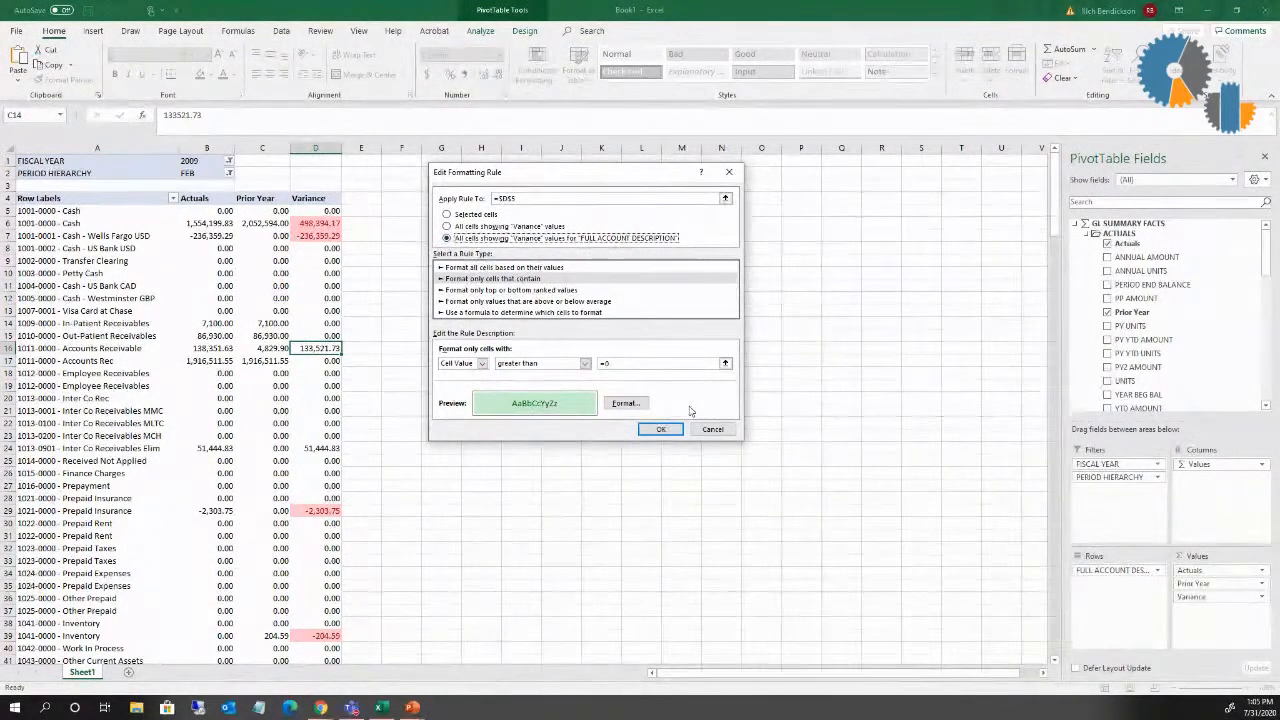
{"action": "left_click", "coordinate": [660, 432]}
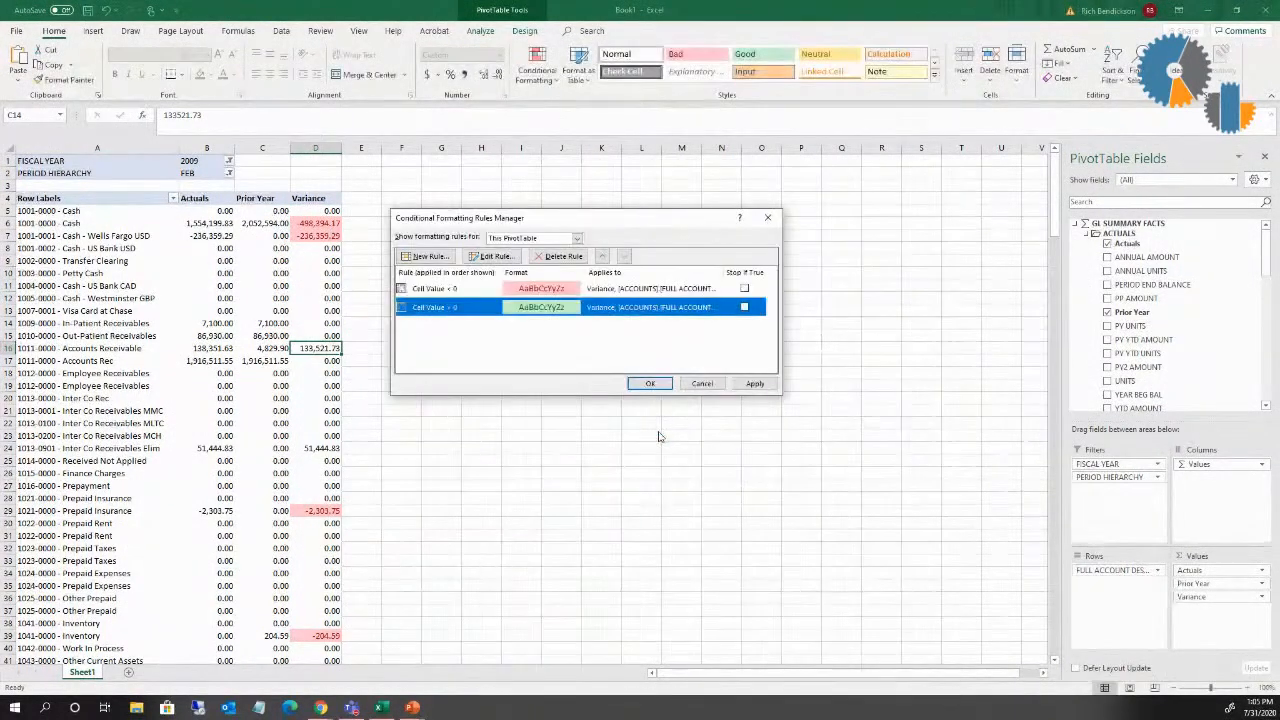
{"action": "left_click", "coordinate": [651, 382]}
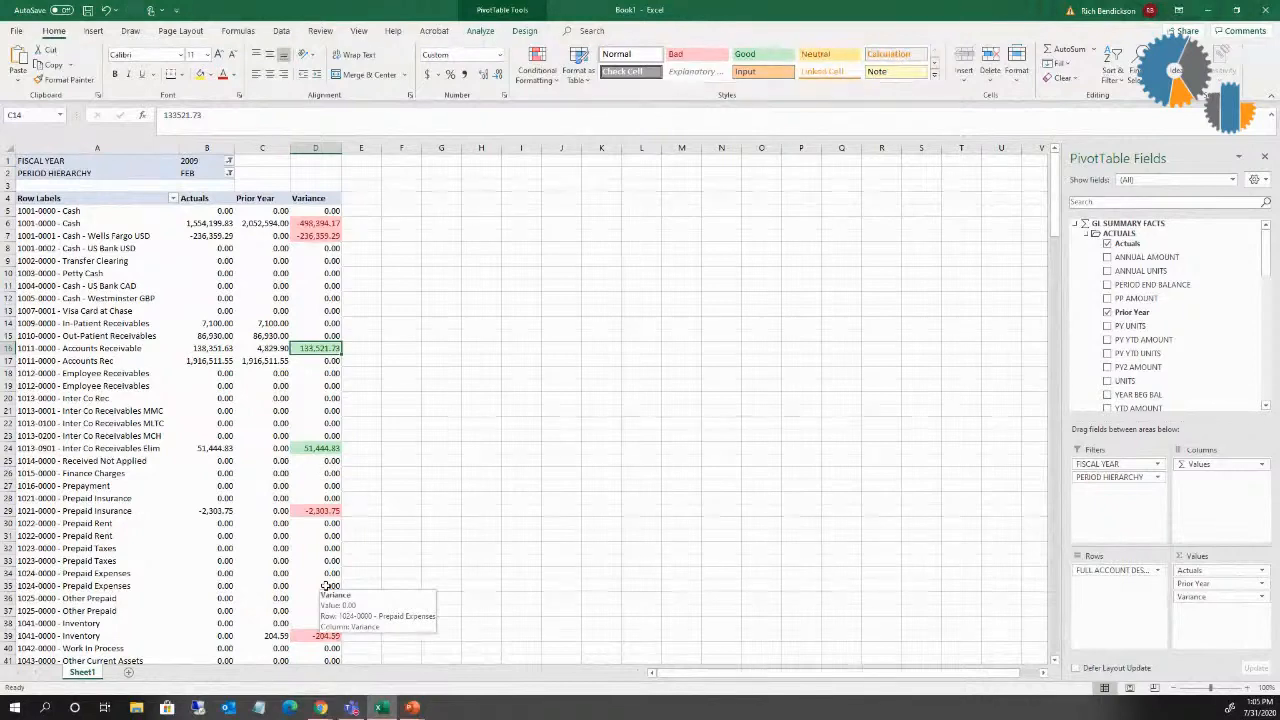
Step: Review the scope of both conditional formatting rules in the Rules Manager and close it
{"action": "left_click", "coordinate": [535, 80]}
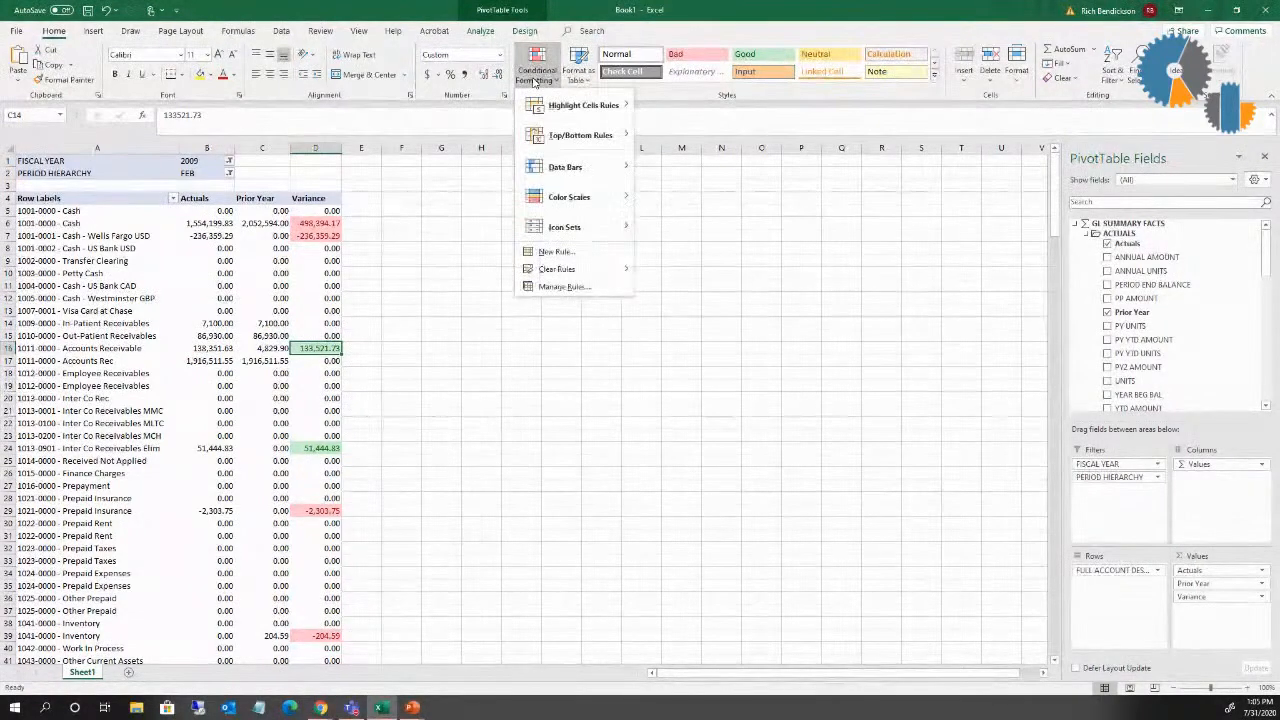
{"action": "left_click", "coordinate": [563, 287]}
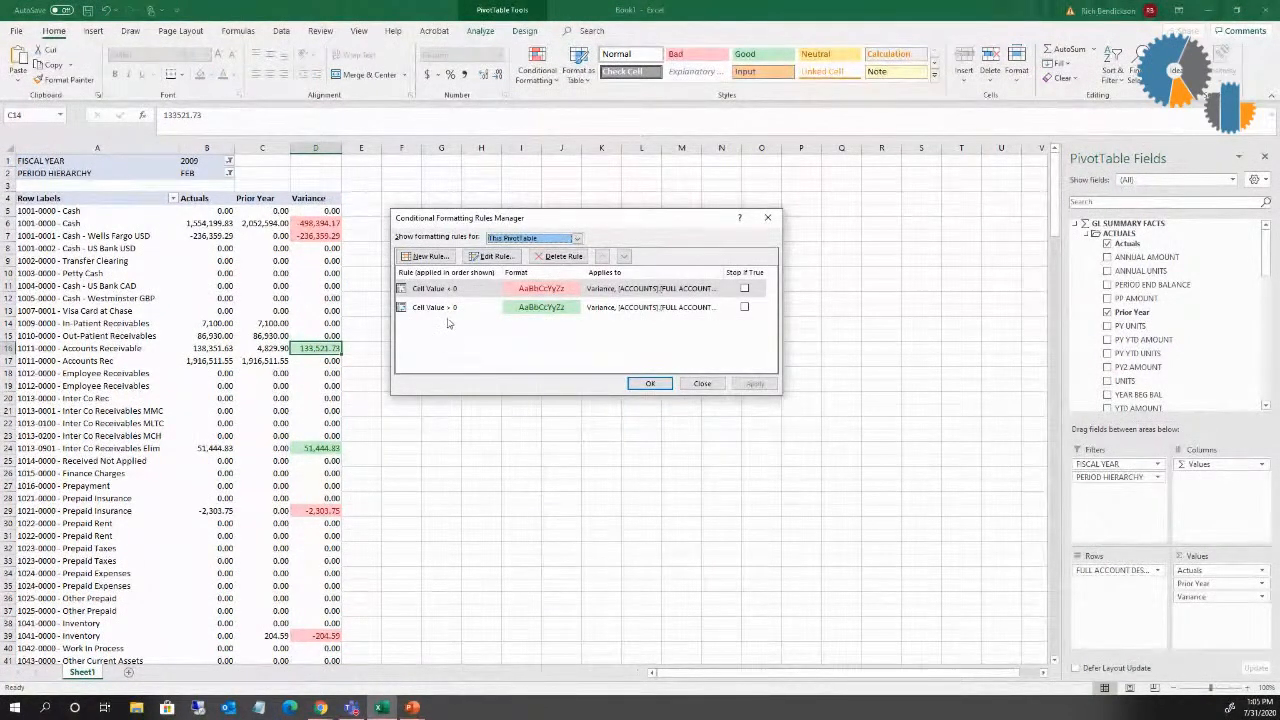
{"action": "left_click", "coordinate": [703, 384]}
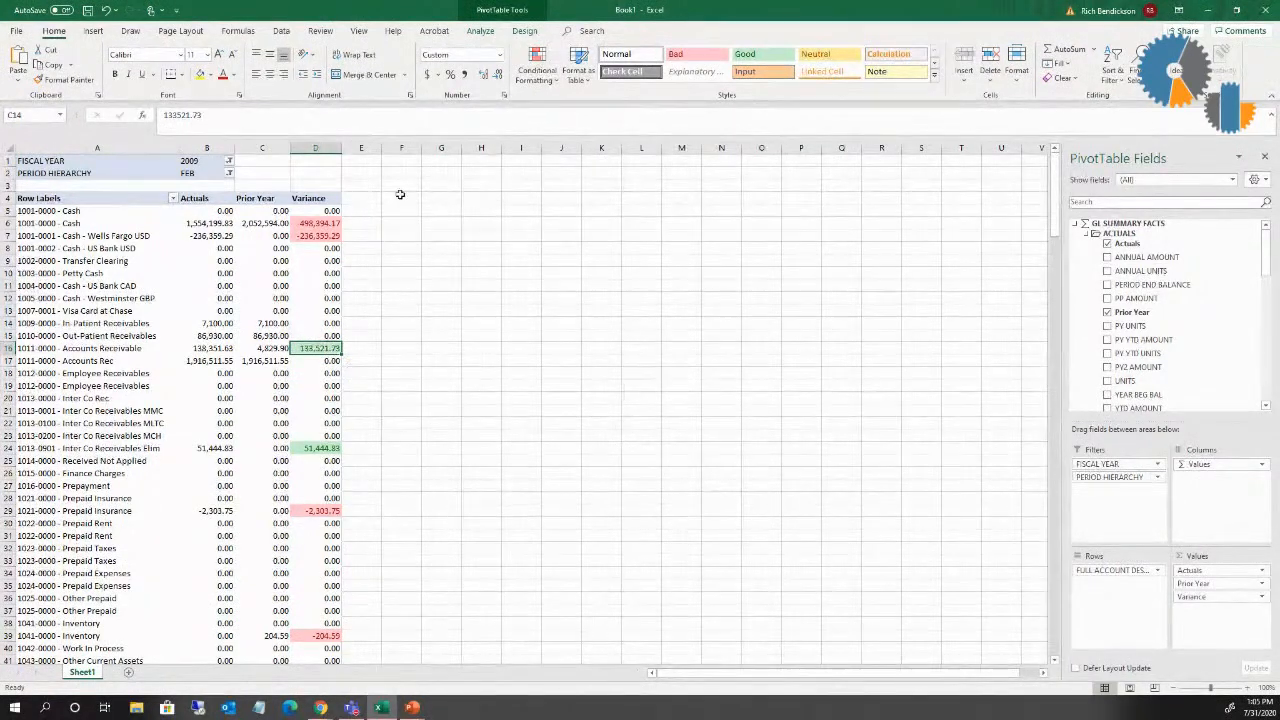
{"action": "left_click", "coordinate": [545, 85]}
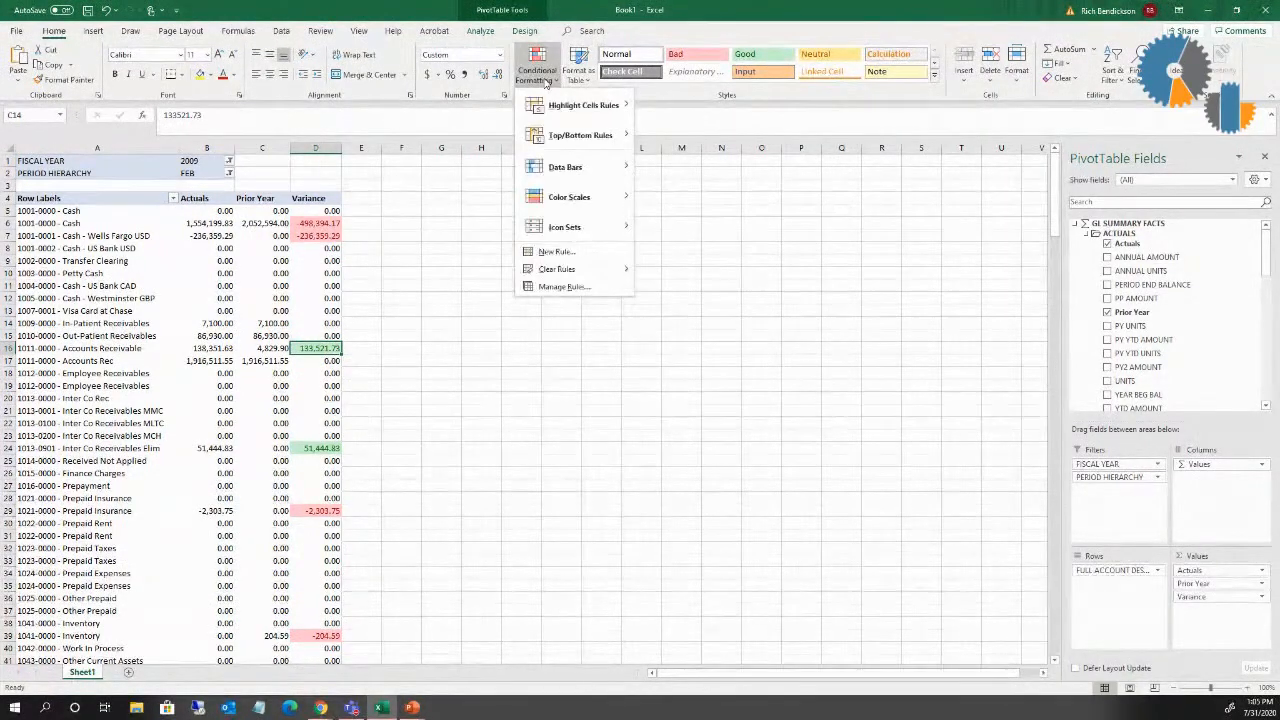
{"action": "mouse_move", "coordinate": [575, 192]}
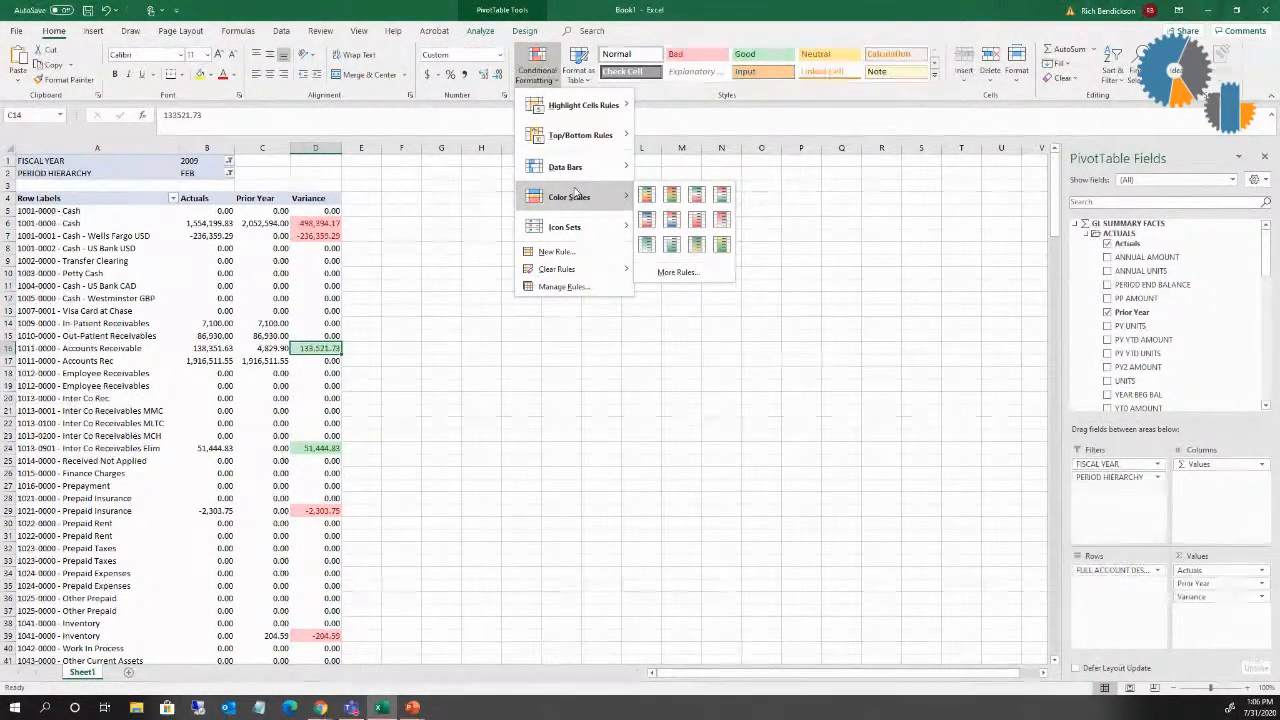
{"action": "left_click", "coordinate": [324, 146]}
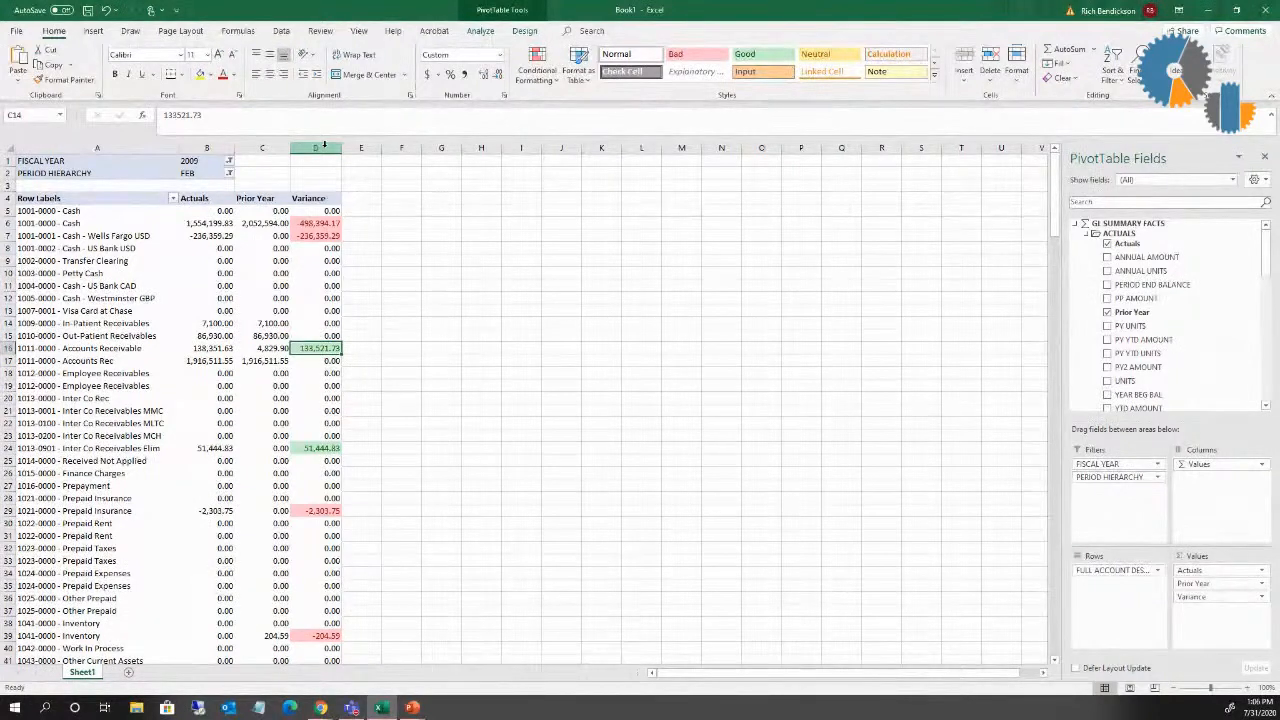
Step: Apply the 3 Arrows (Colored) icon set to the first Variance cell, D5
{"action": "left_click", "coordinate": [329, 211]}
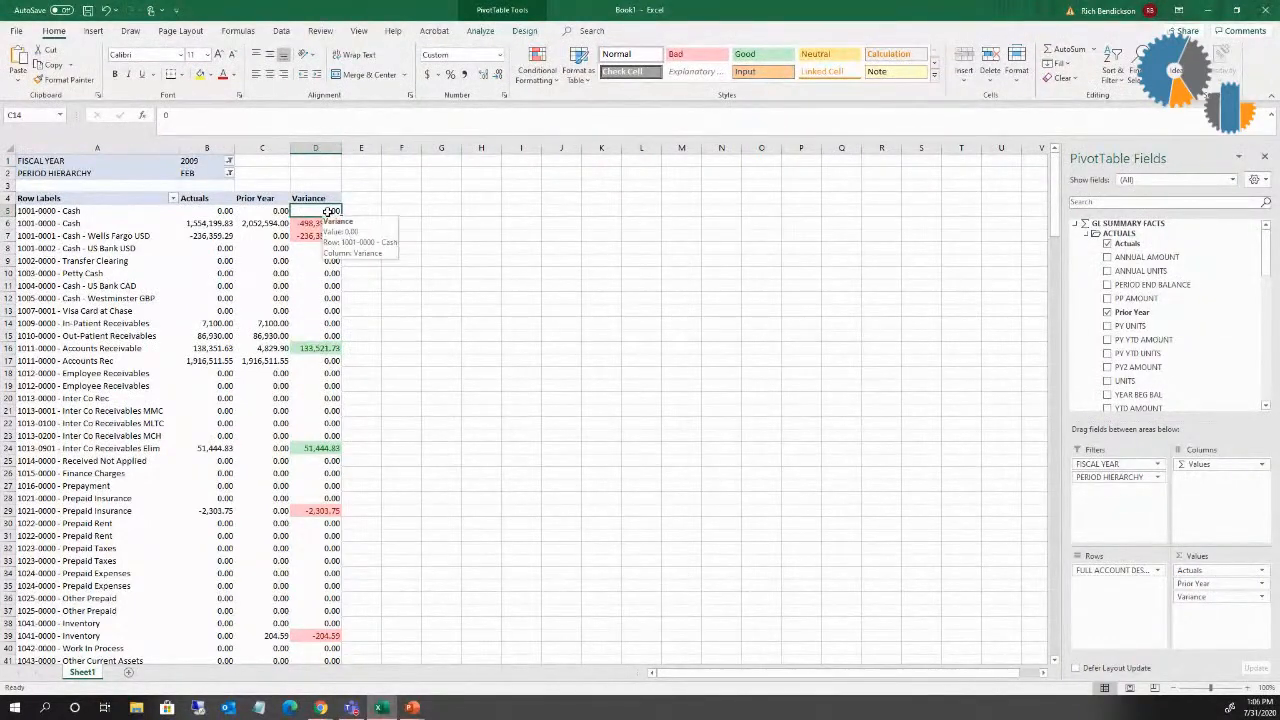
{"action": "left_click", "coordinate": [553, 78]}
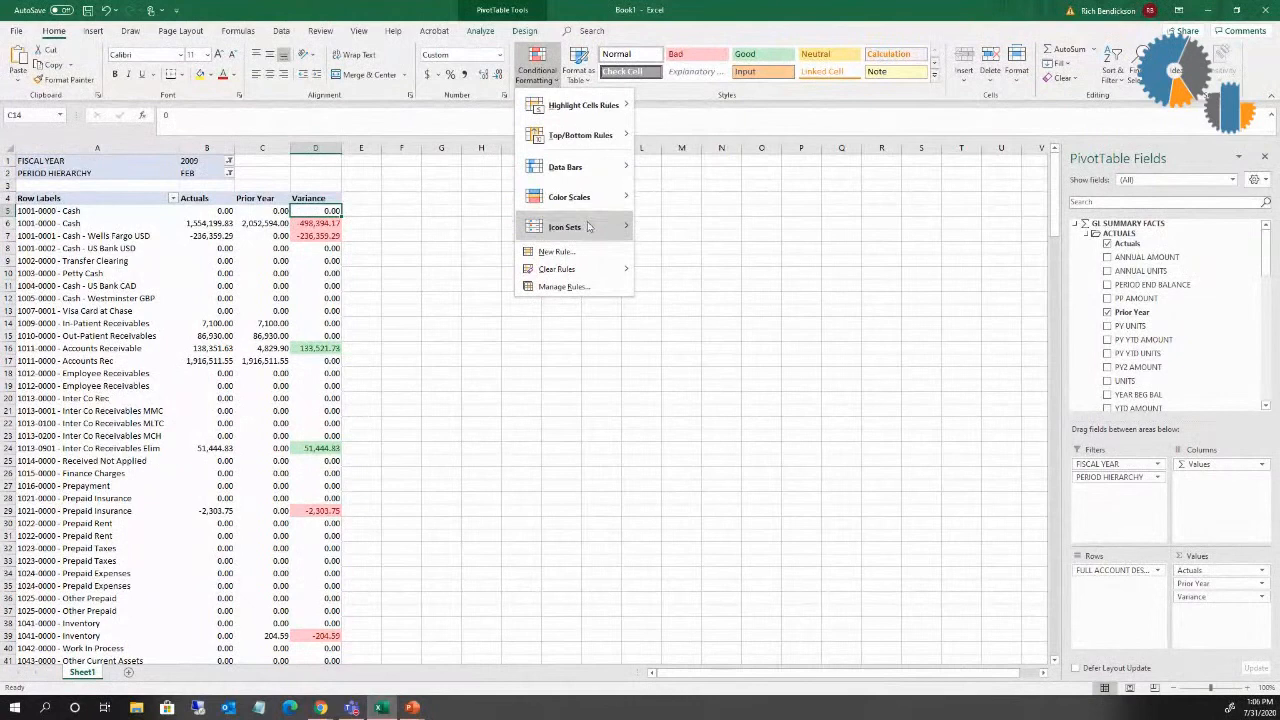
{"action": "mouse_move", "coordinate": [588, 227]}
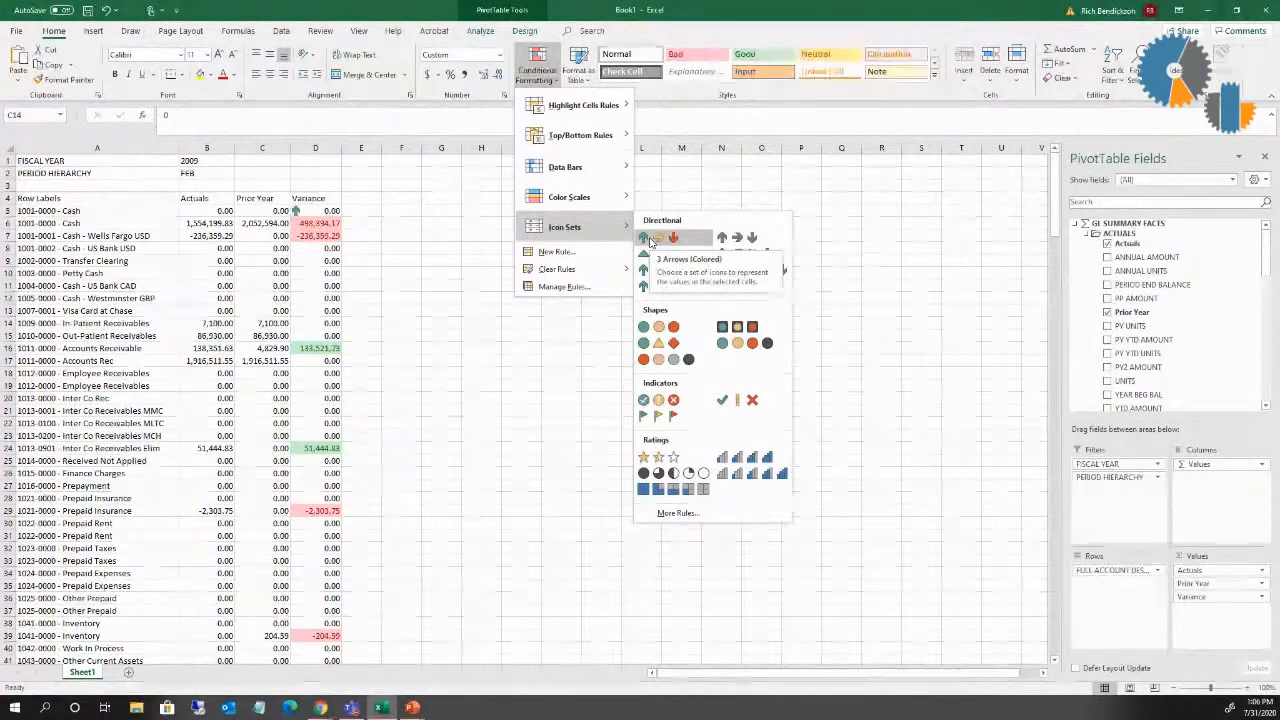
{"action": "left_click", "coordinate": [650, 240]}
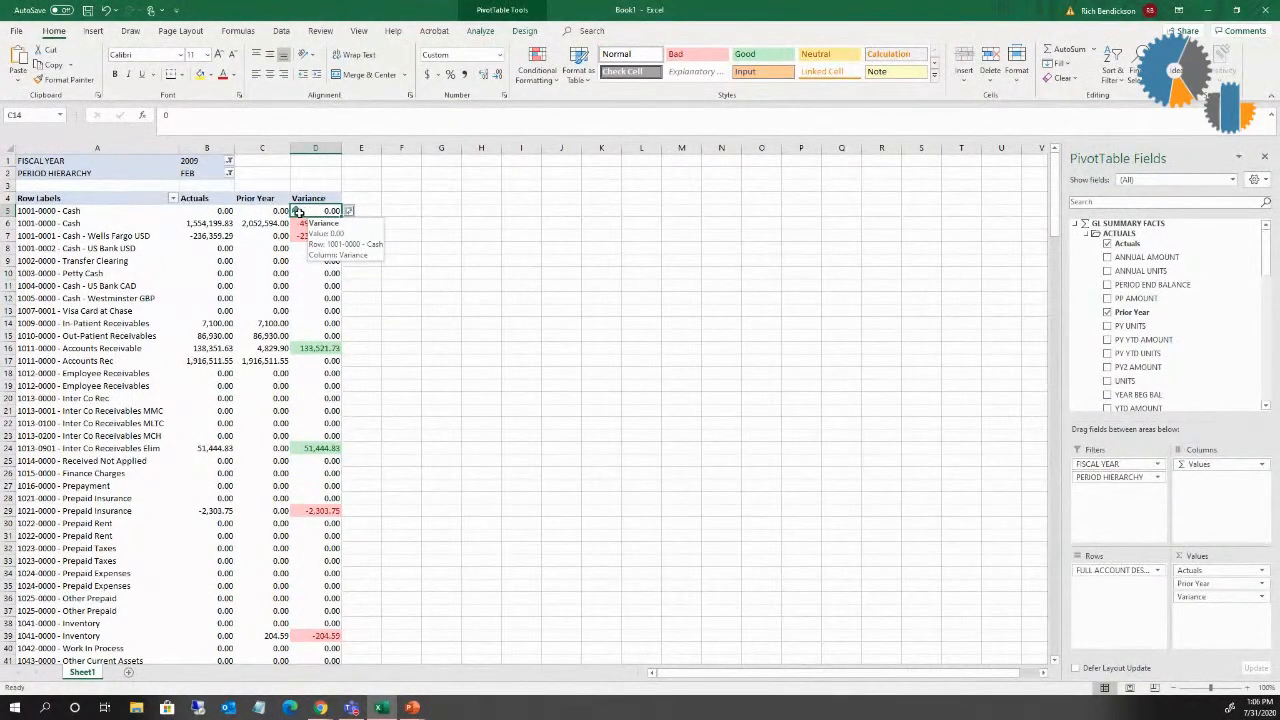
Step: Edit the Icon Set rule so the green up arrow shows when the value is > 0, with type Number
{"action": "left_click", "coordinate": [550, 85]}
{"action": "left_click", "coordinate": [576, 289]}
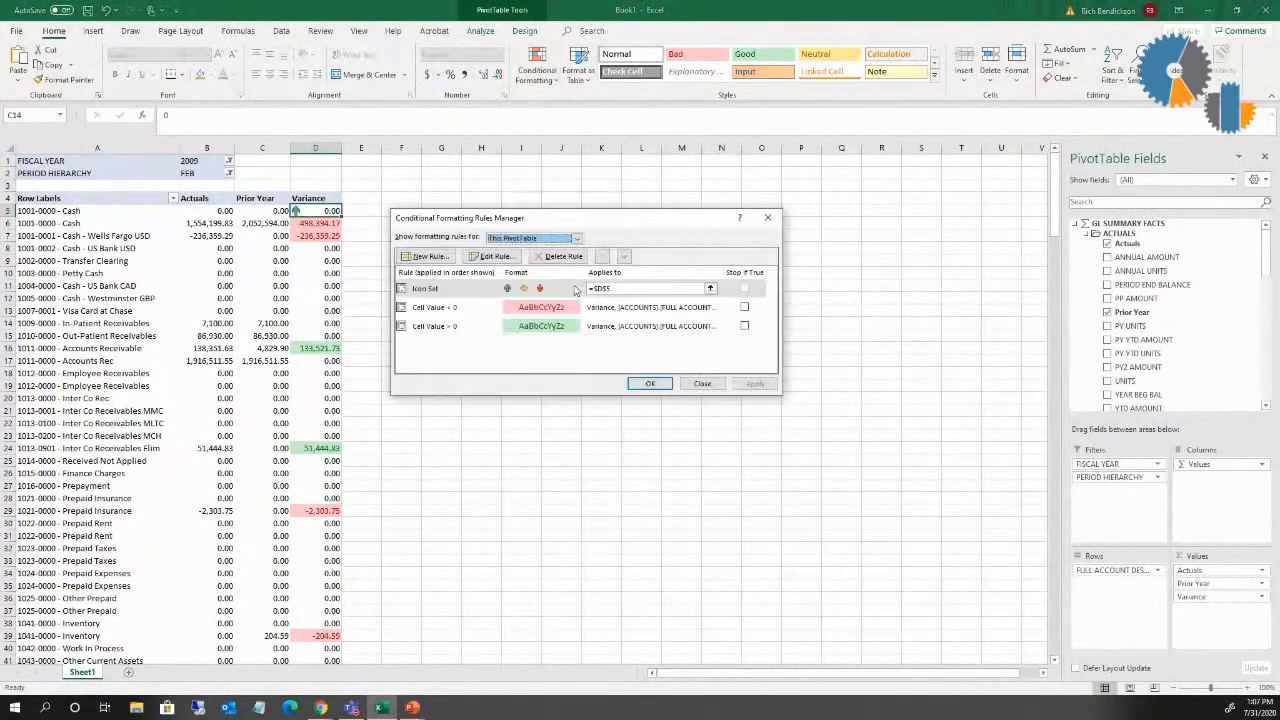
{"action": "left_click", "coordinate": [448, 290]}
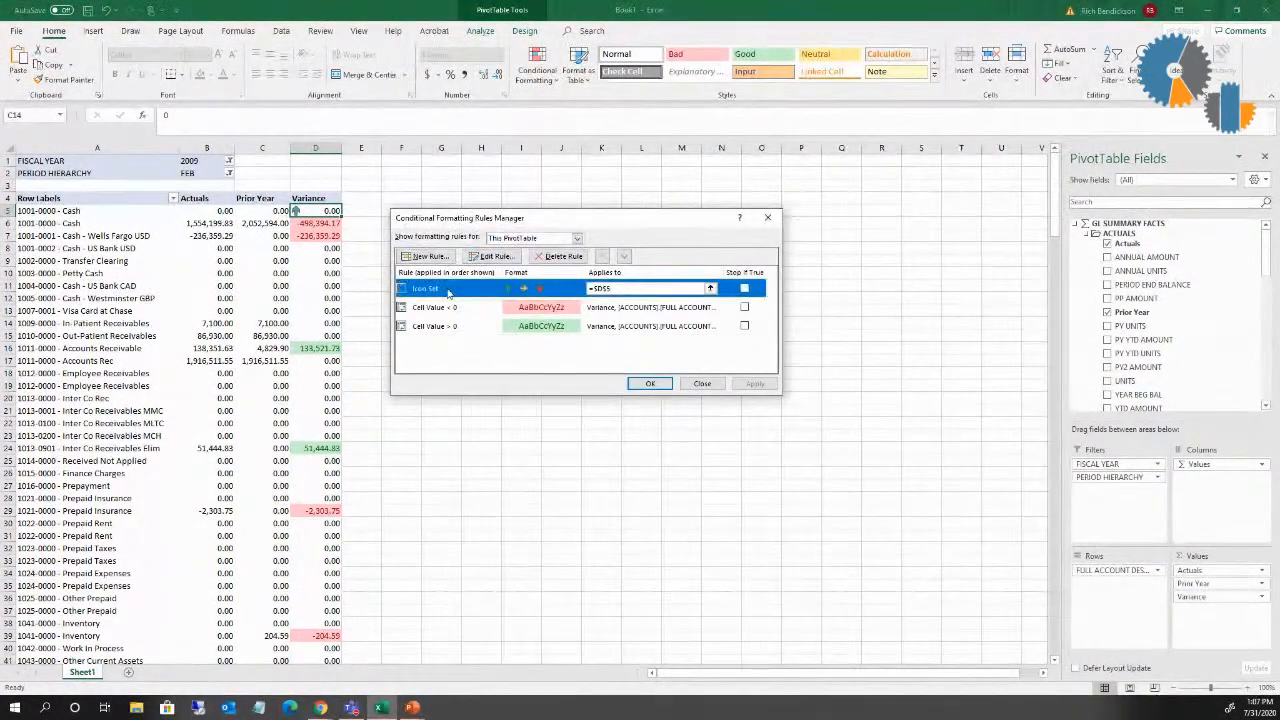
{"action": "left_click", "coordinate": [493, 256]}
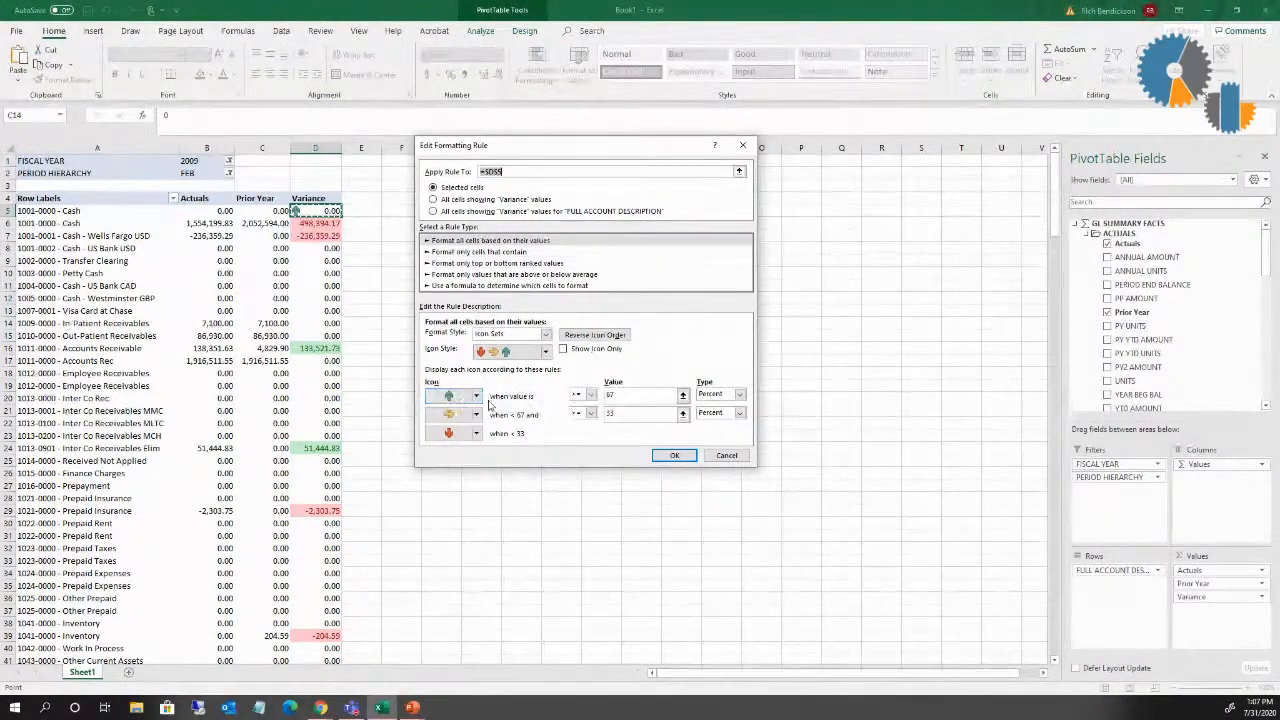
{"action": "left_click", "coordinate": [591, 396]}
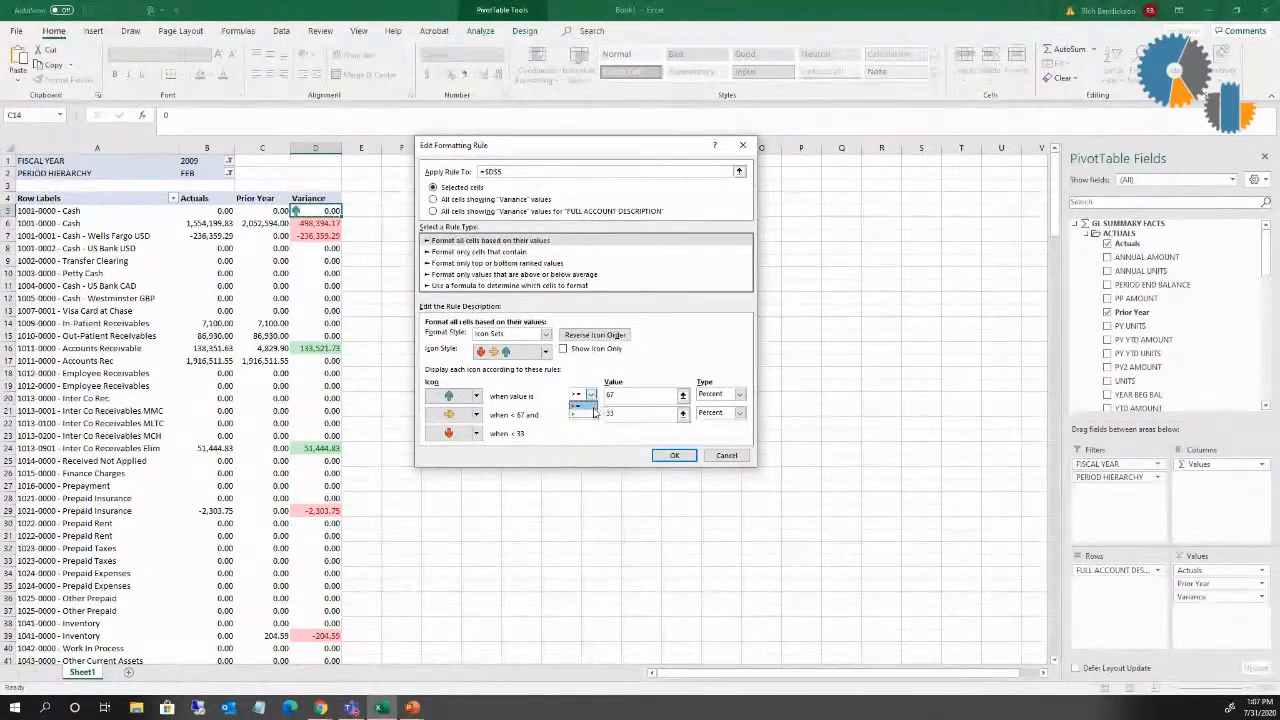
{"action": "left_click", "coordinate": [600, 417]}
{"action": "left_click_drag", "start_coordinate": [616, 395], "coordinate": [580, 394]}
{"action": "type", "text": "0"}
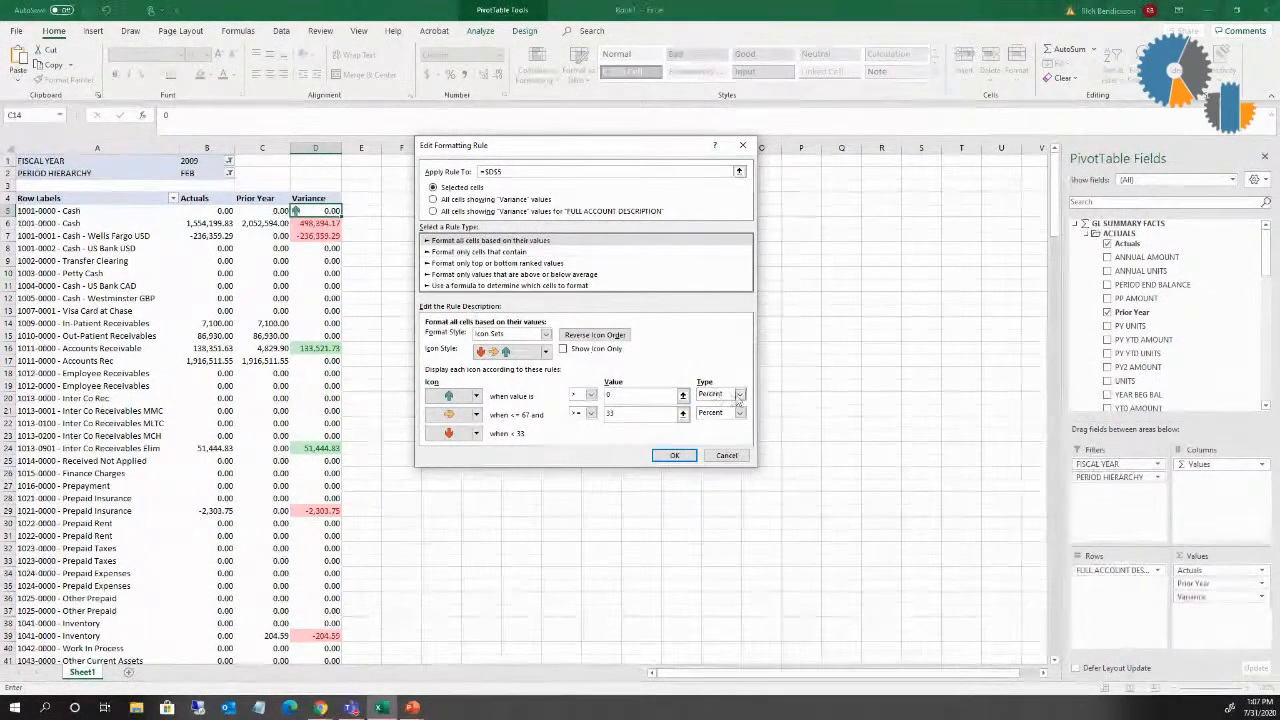
{"action": "left_click", "coordinate": [740, 395]}
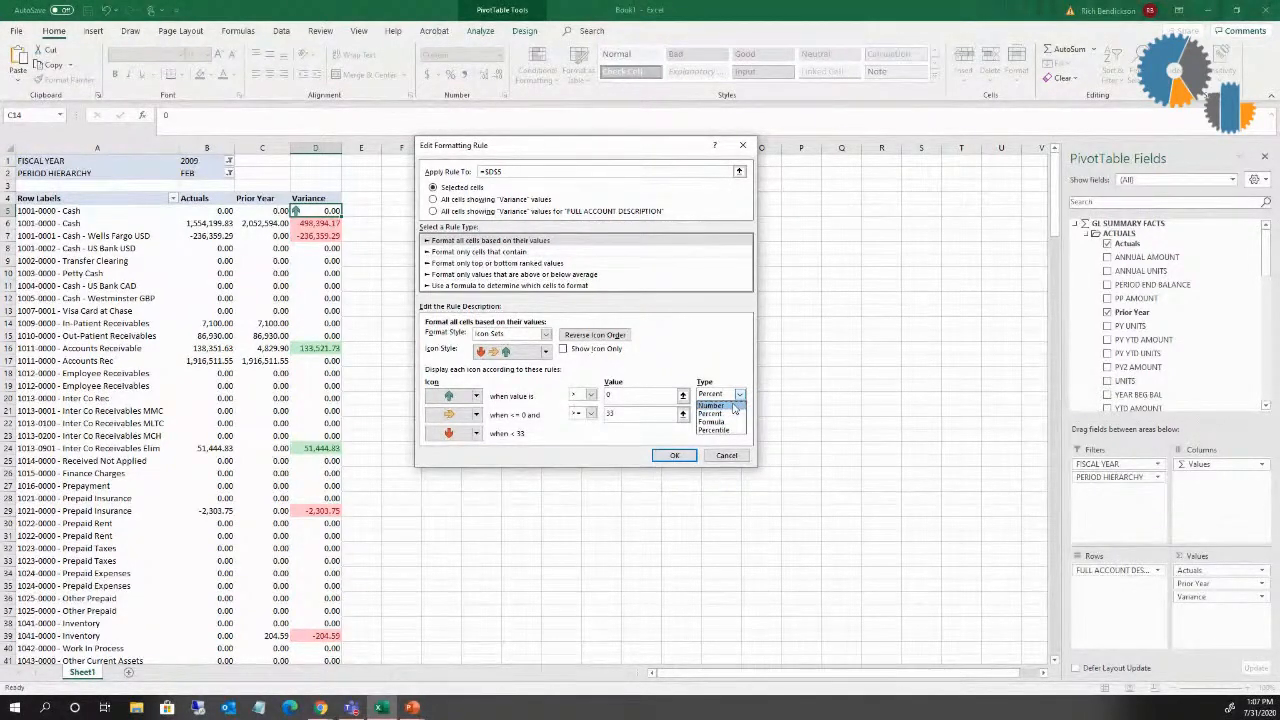
{"action": "left_click", "coordinate": [734, 405]}
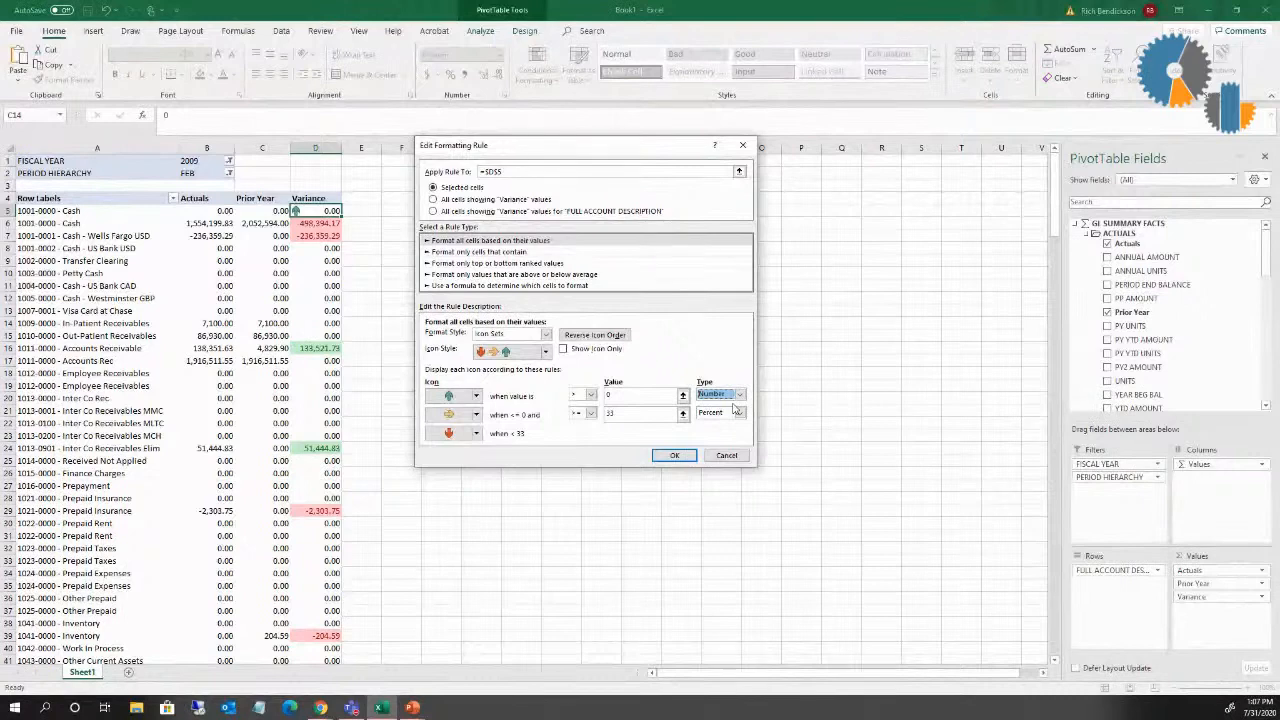
Step: Set the middle icon to No Cell Icon with threshold >= 0 of type Number, and apply the edited Icon Set rule
{"action": "left_click", "coordinate": [445, 415]}
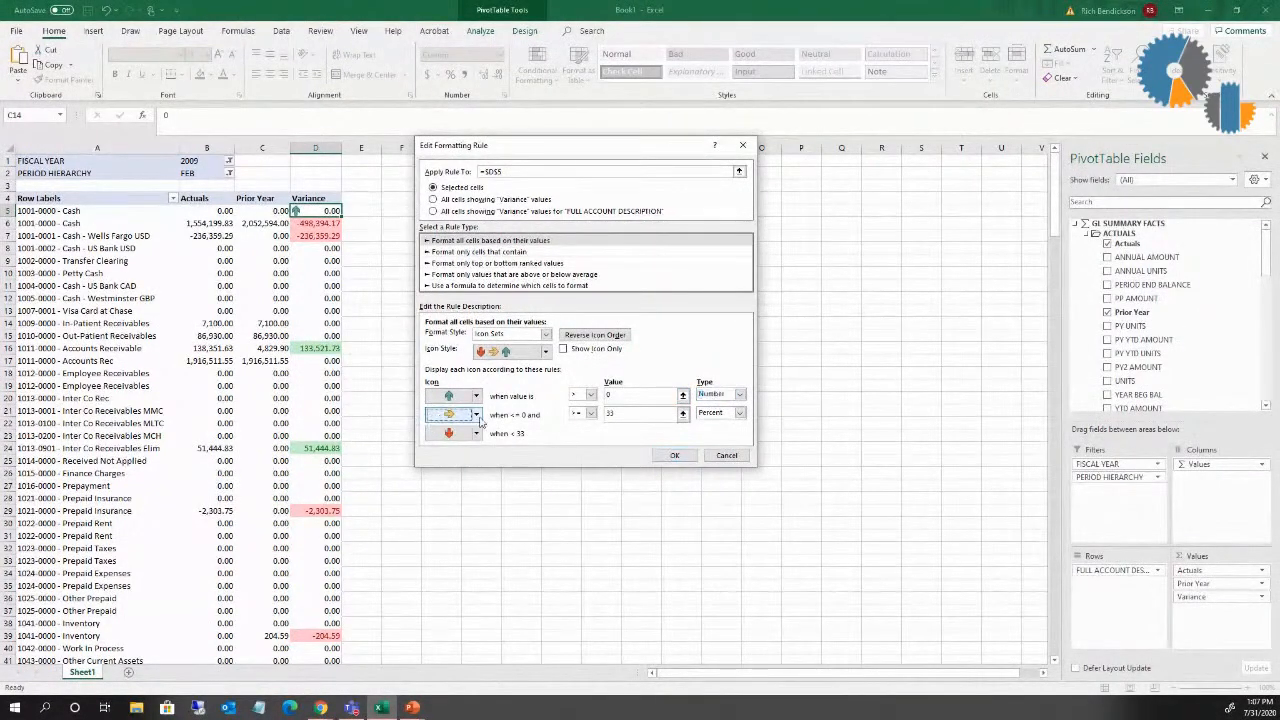
{"action": "left_click", "coordinate": [477, 415]}
{"action": "left_click", "coordinate": [463, 430]}
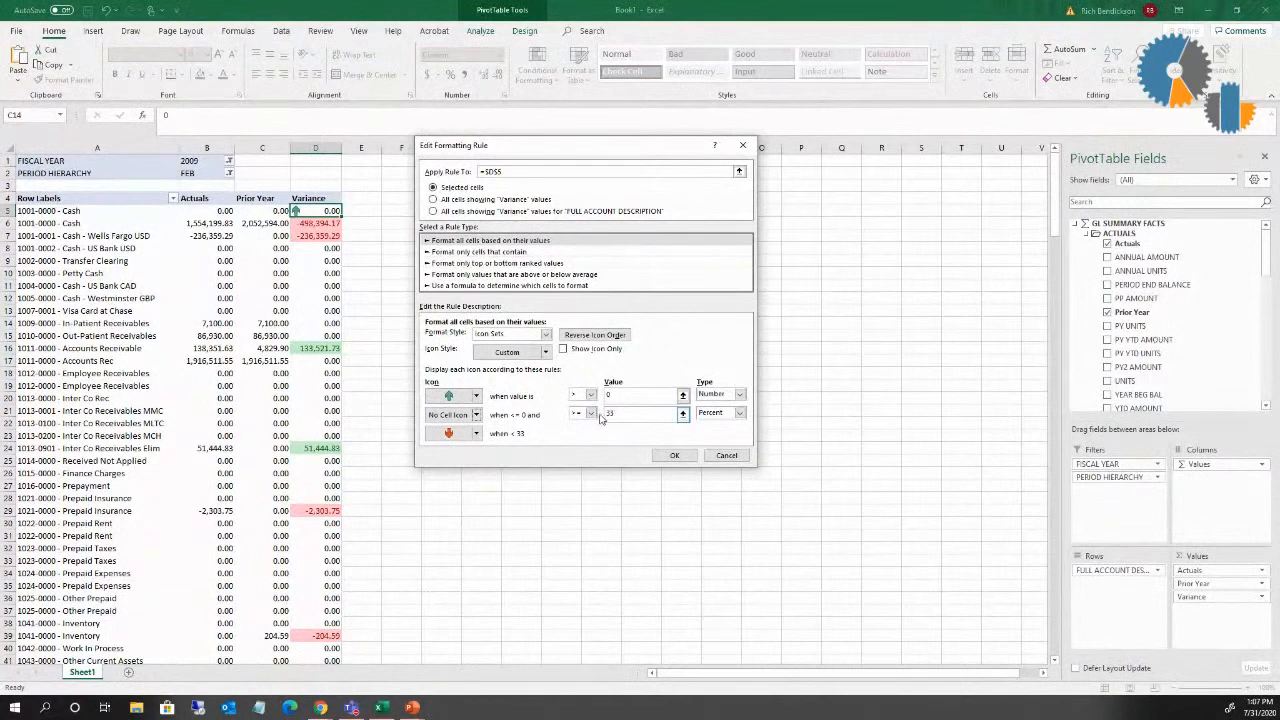
{"action": "double_click", "coordinate": [615, 413]}
{"action": "type", "text": "0"}
{"action": "left_click", "coordinate": [739, 413]}
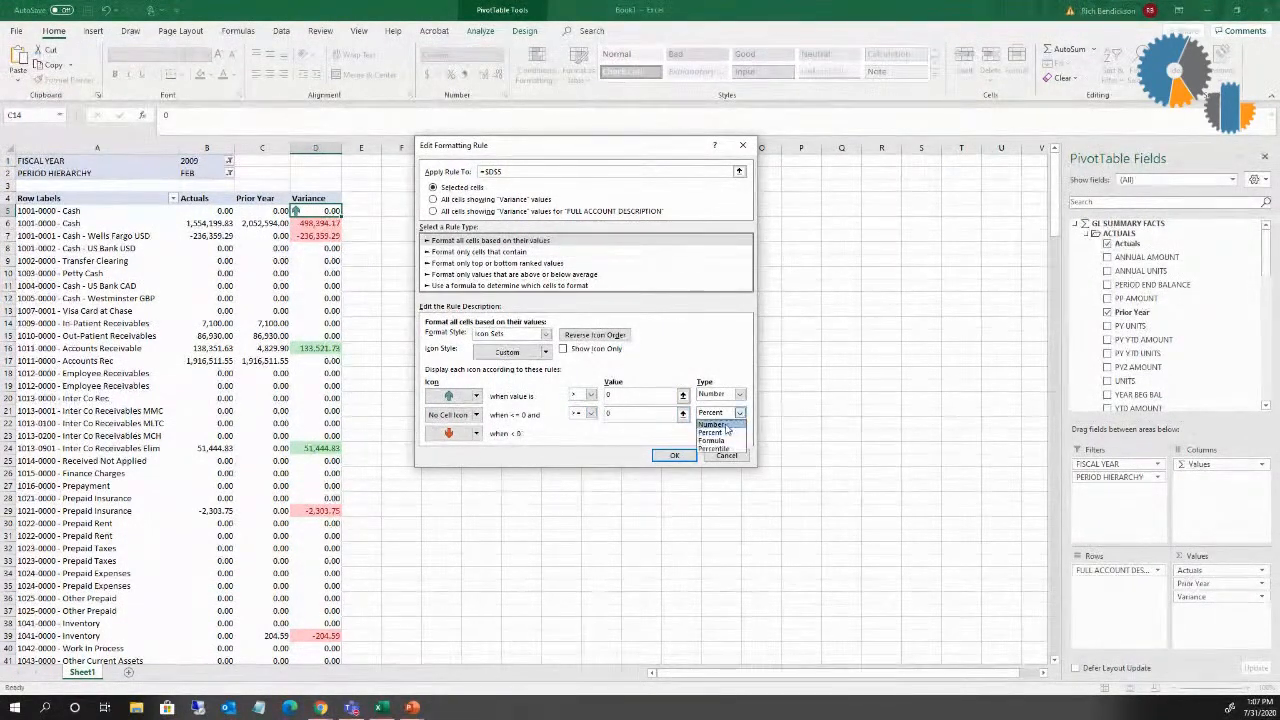
{"action": "left_click", "coordinate": [724, 425]}
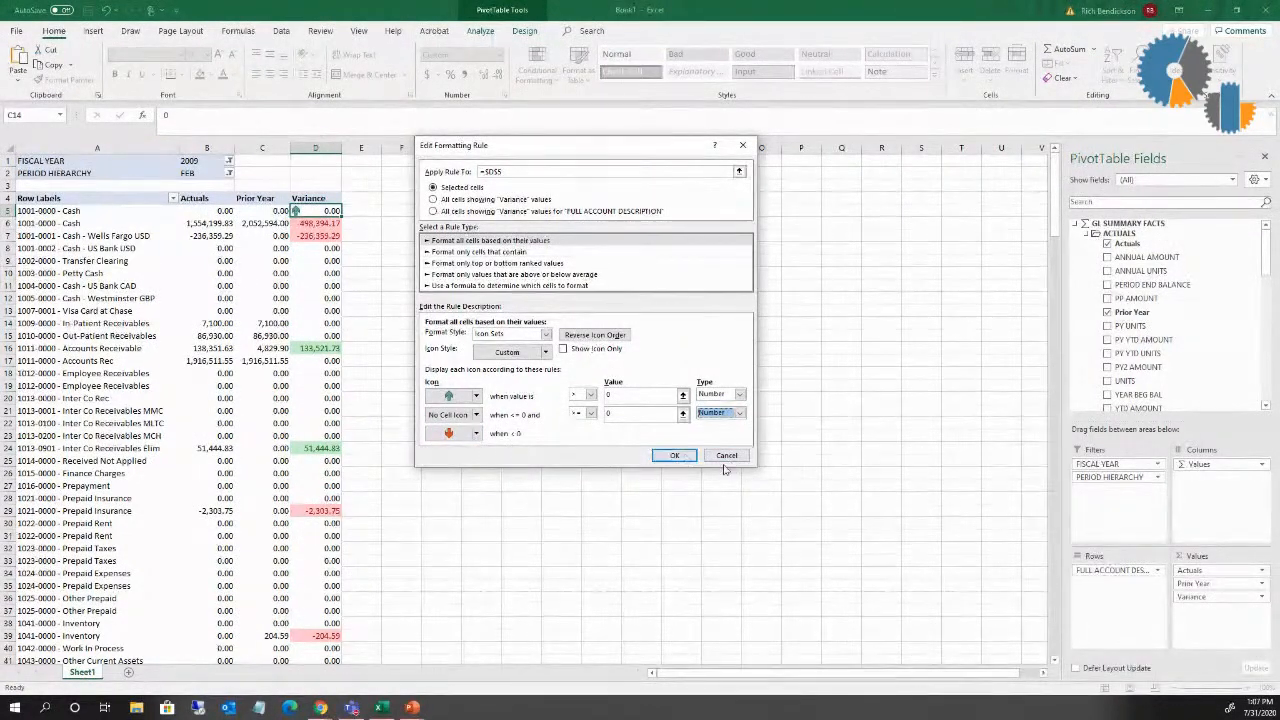
{"action": "left_click", "coordinate": [680, 456]}
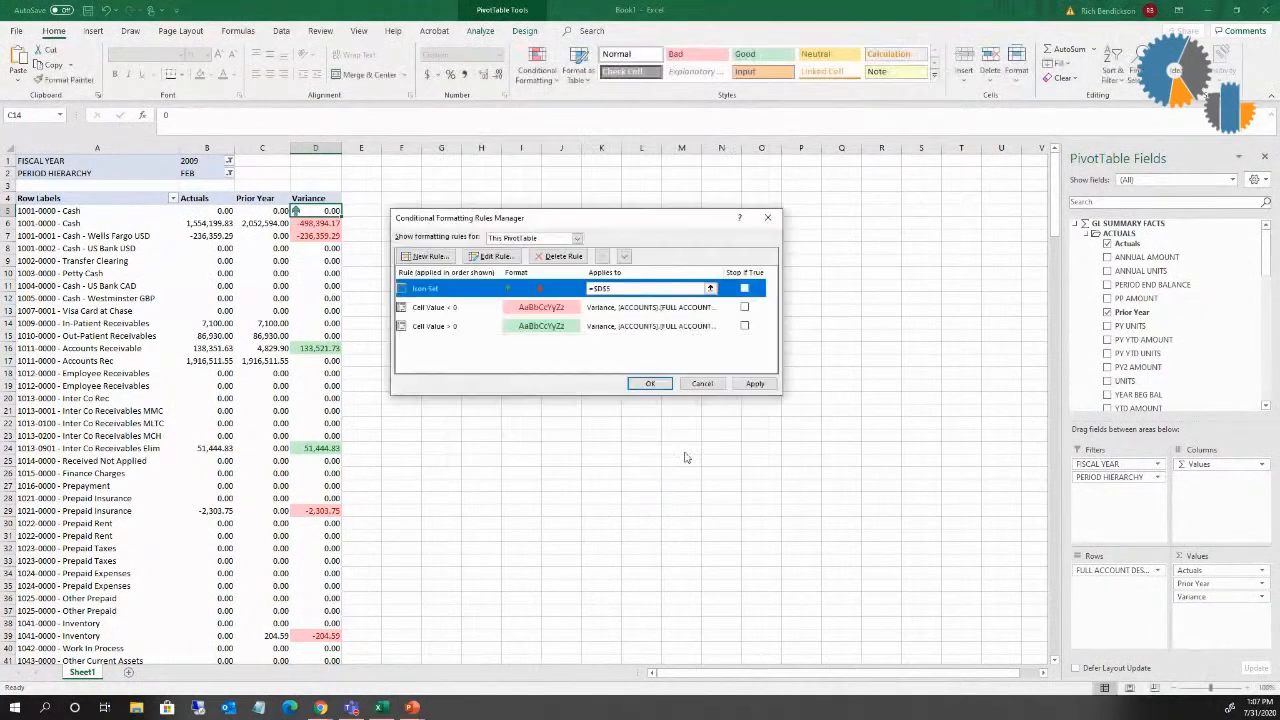
{"action": "left_click", "coordinate": [650, 383]}
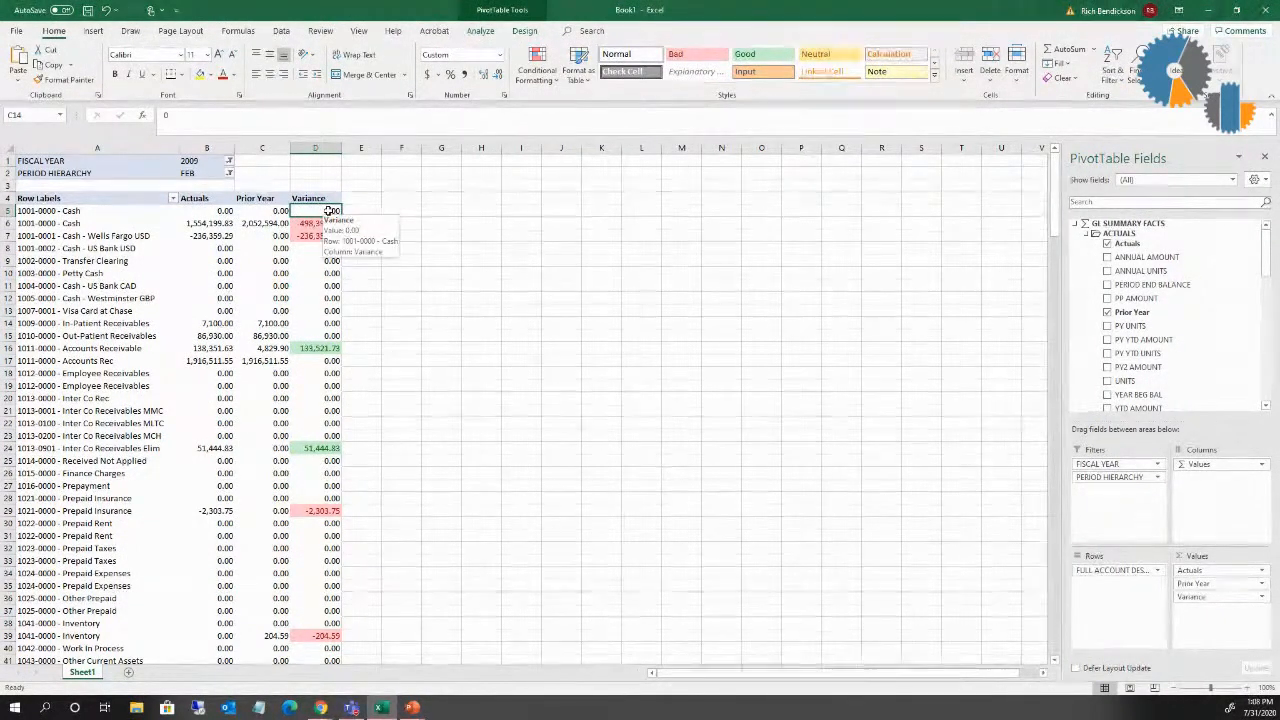
Step: Extend the Icon Set rule to all cells showing "Variance" values for "FULL ACCOUNT DESCRIPTION" and widen column D to fit the numbers
{"action": "left_click", "coordinate": [550, 80]}
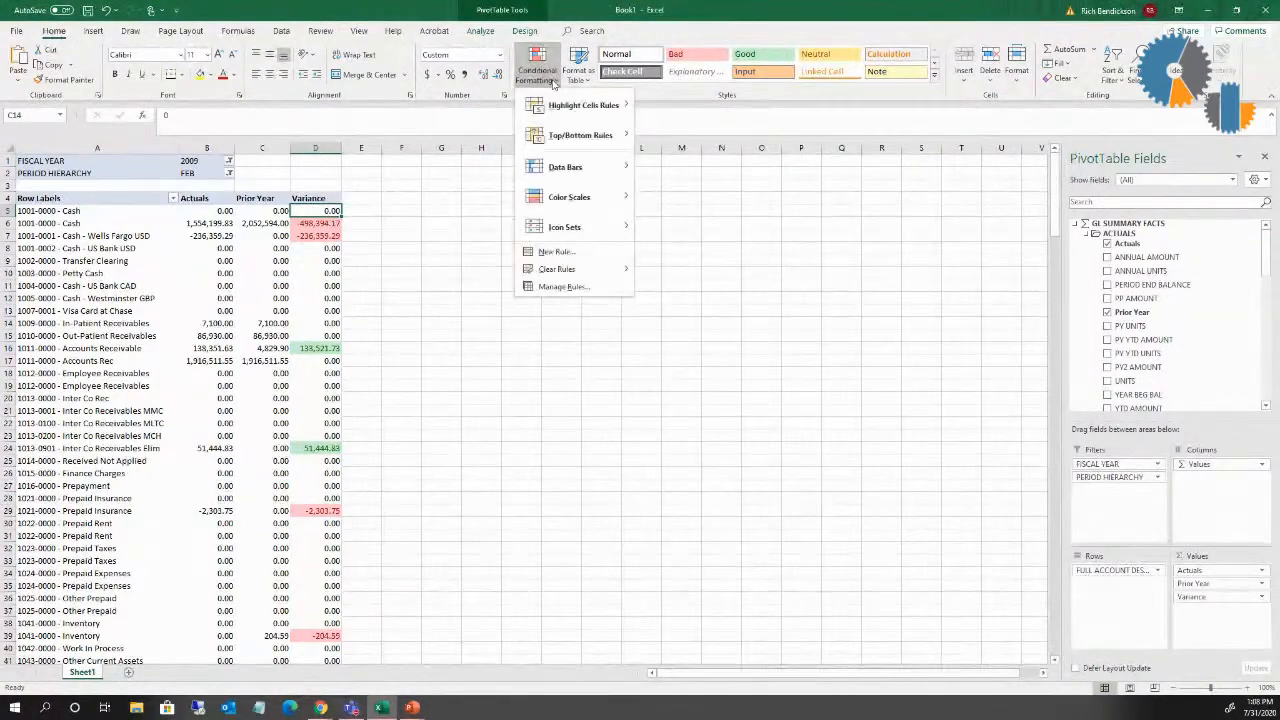
{"action": "left_click", "coordinate": [563, 288]}
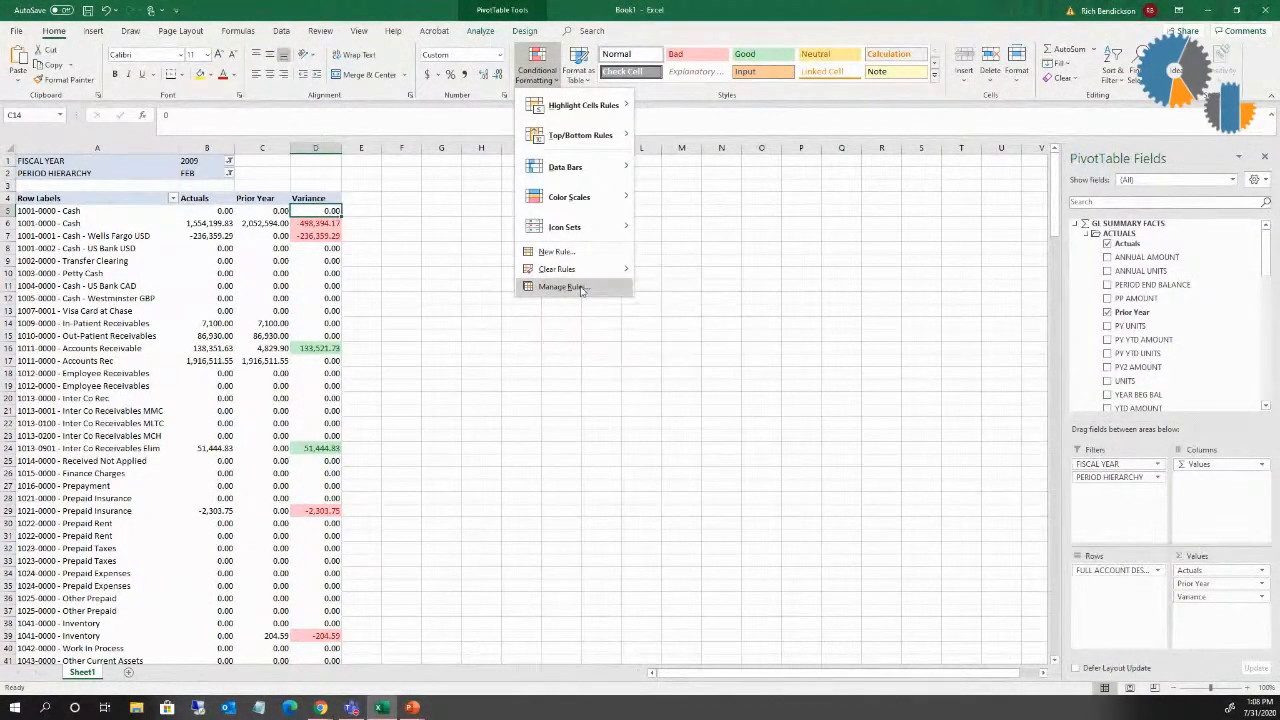
{"action": "left_click", "coordinate": [490, 257]}
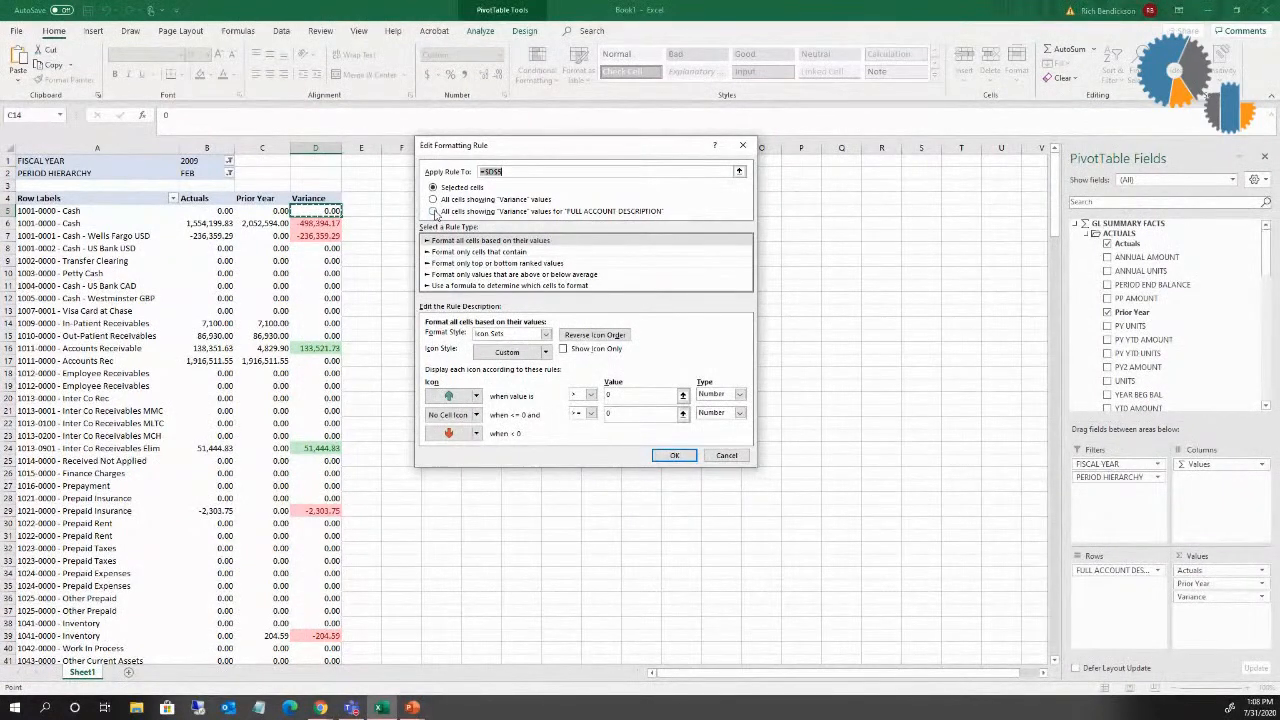
{"action": "left_click", "coordinate": [434, 212]}
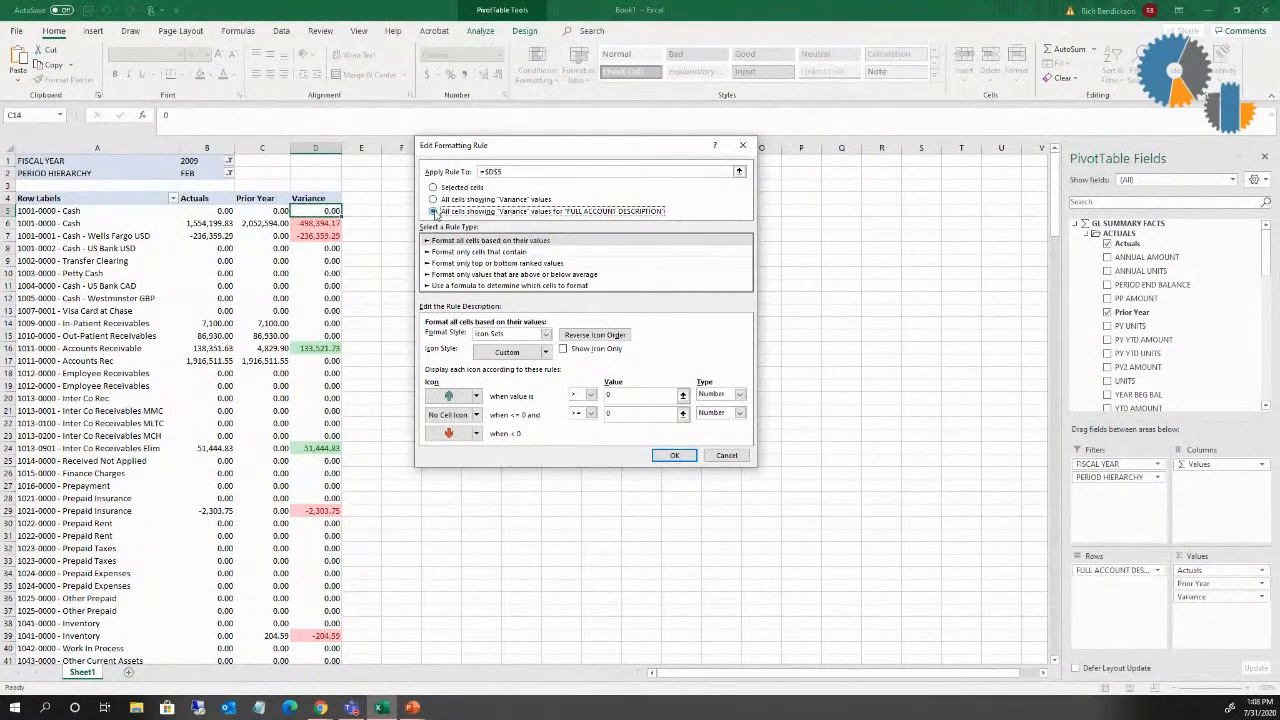
{"action": "left_click", "coordinate": [674, 455]}
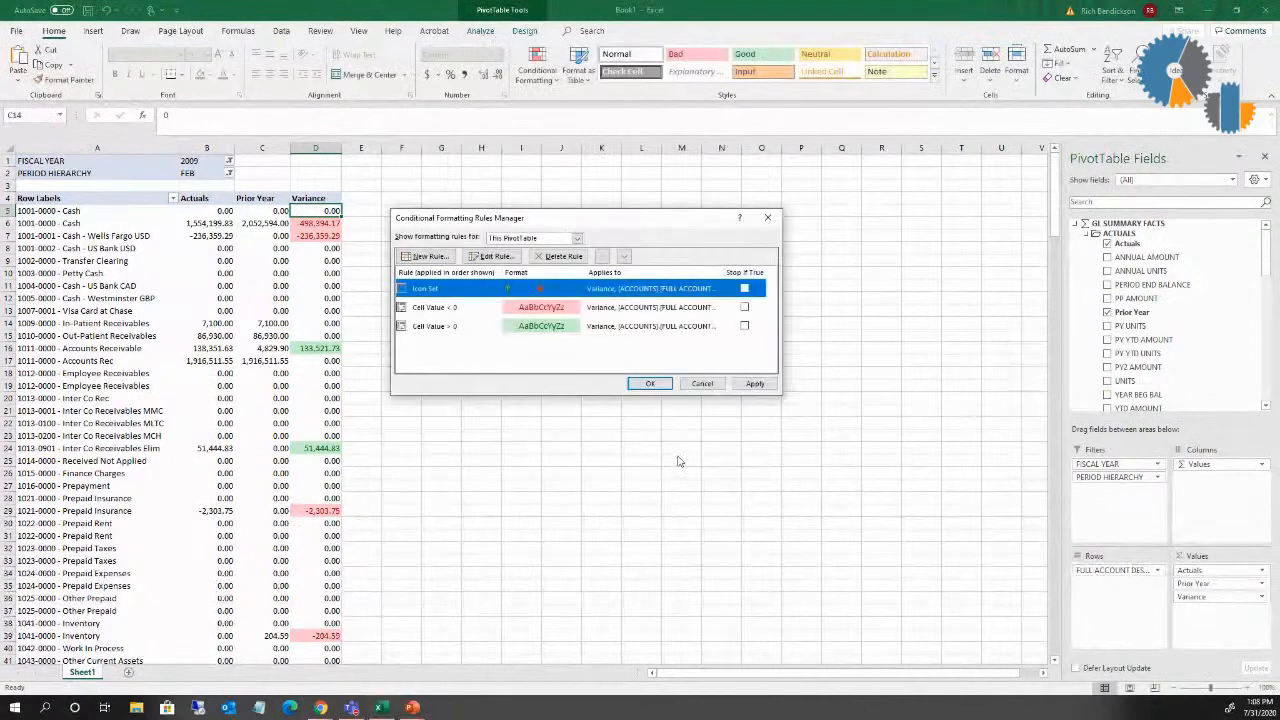
{"action": "left_click", "coordinate": [649, 384]}
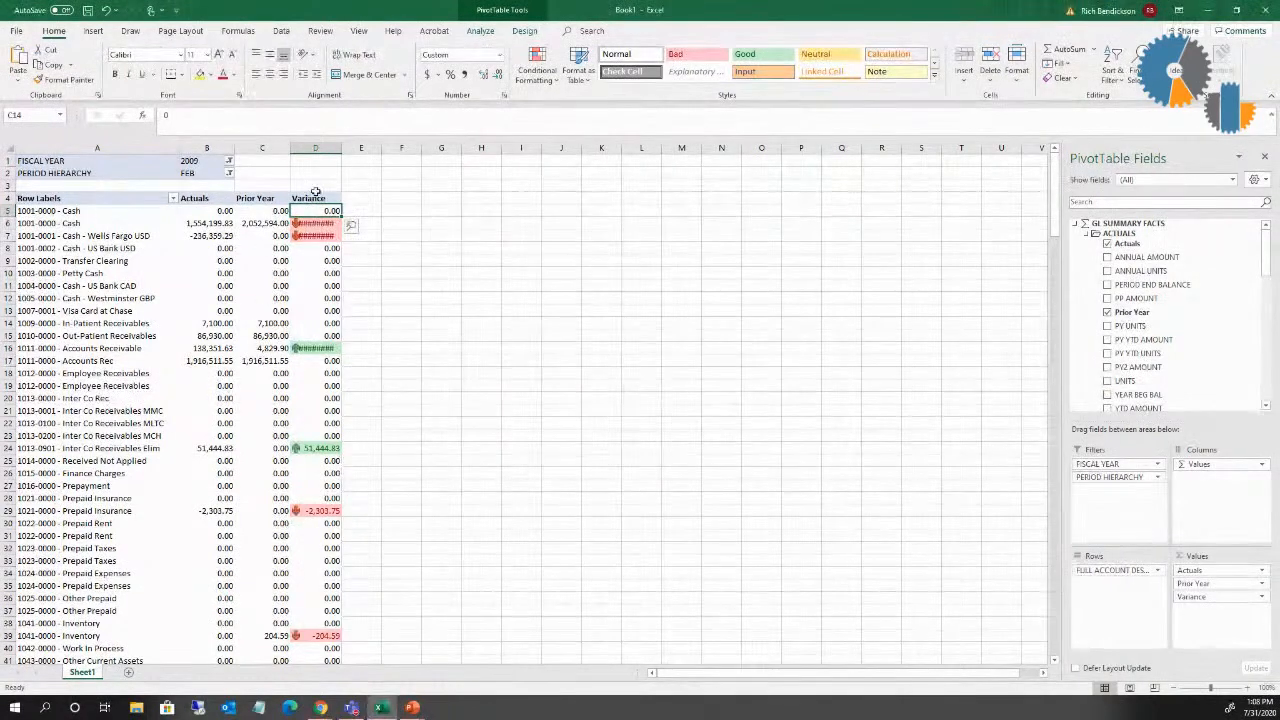
{"action": "left_click_drag", "start_coordinate": [338, 149], "coordinate": [374, 151]}
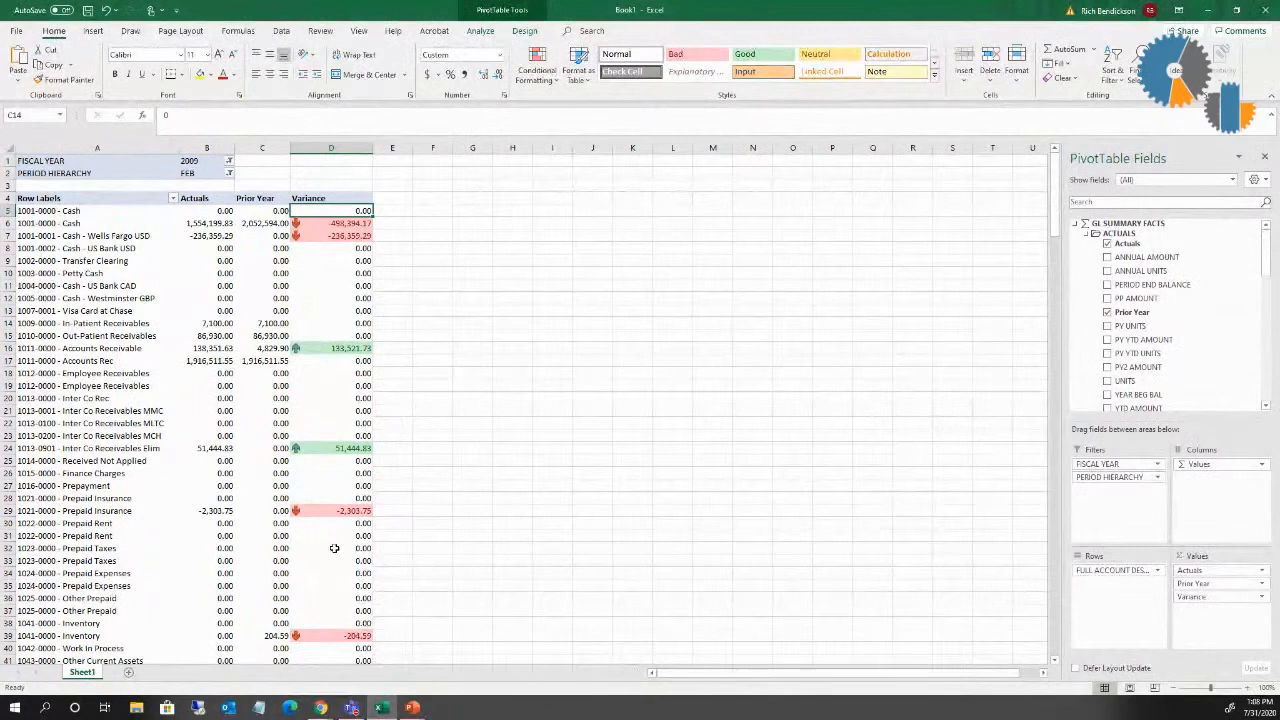
{"action": "mouse_move", "coordinate": [334, 548]}
Step: Set the Icon Set rule to Show Icon Only and narrow the Variance column to about its heading's width
{"action": "left_click", "coordinate": [530, 75]}
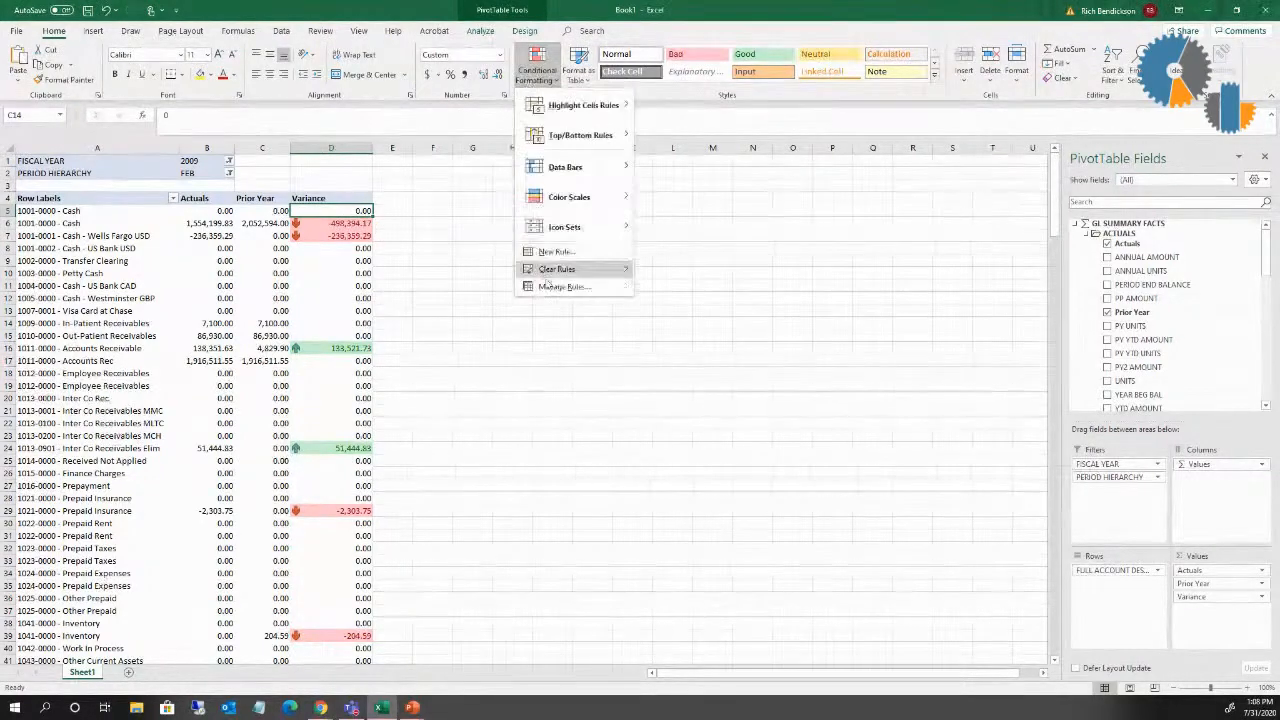
{"action": "left_click", "coordinate": [545, 287]}
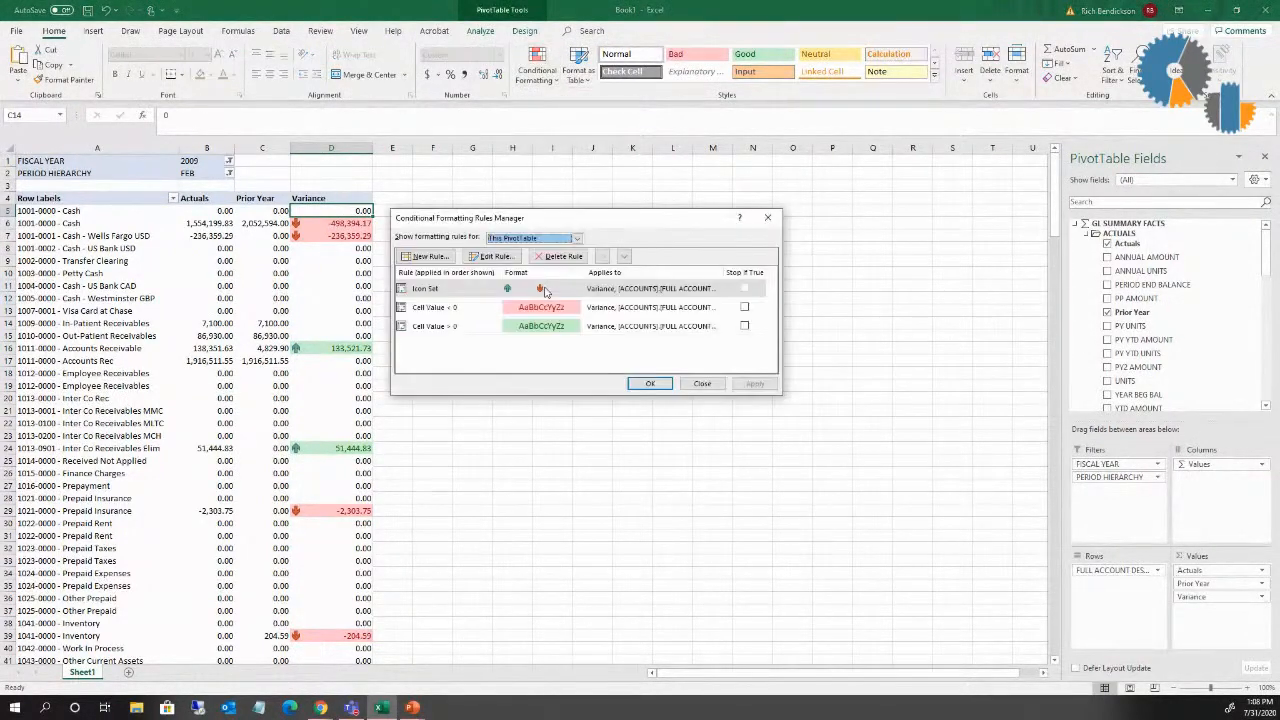
{"action": "left_click", "coordinate": [497, 256]}
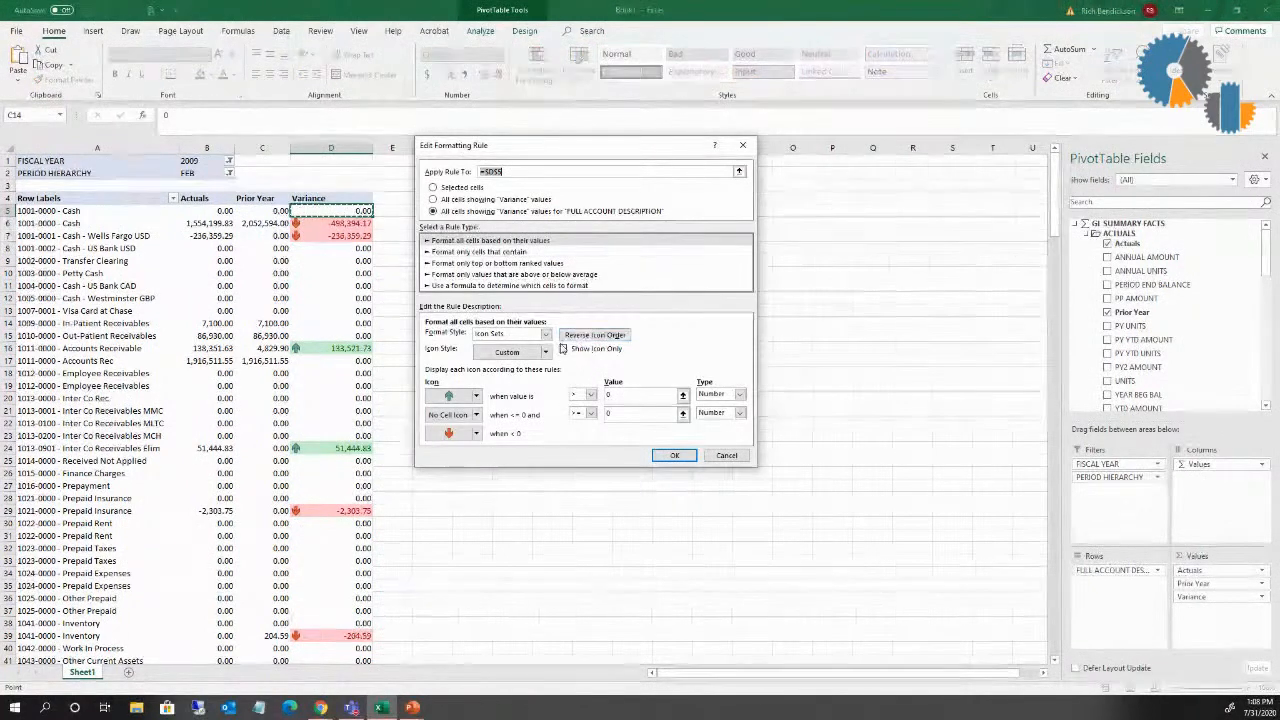
{"action": "left_click", "coordinate": [563, 349]}
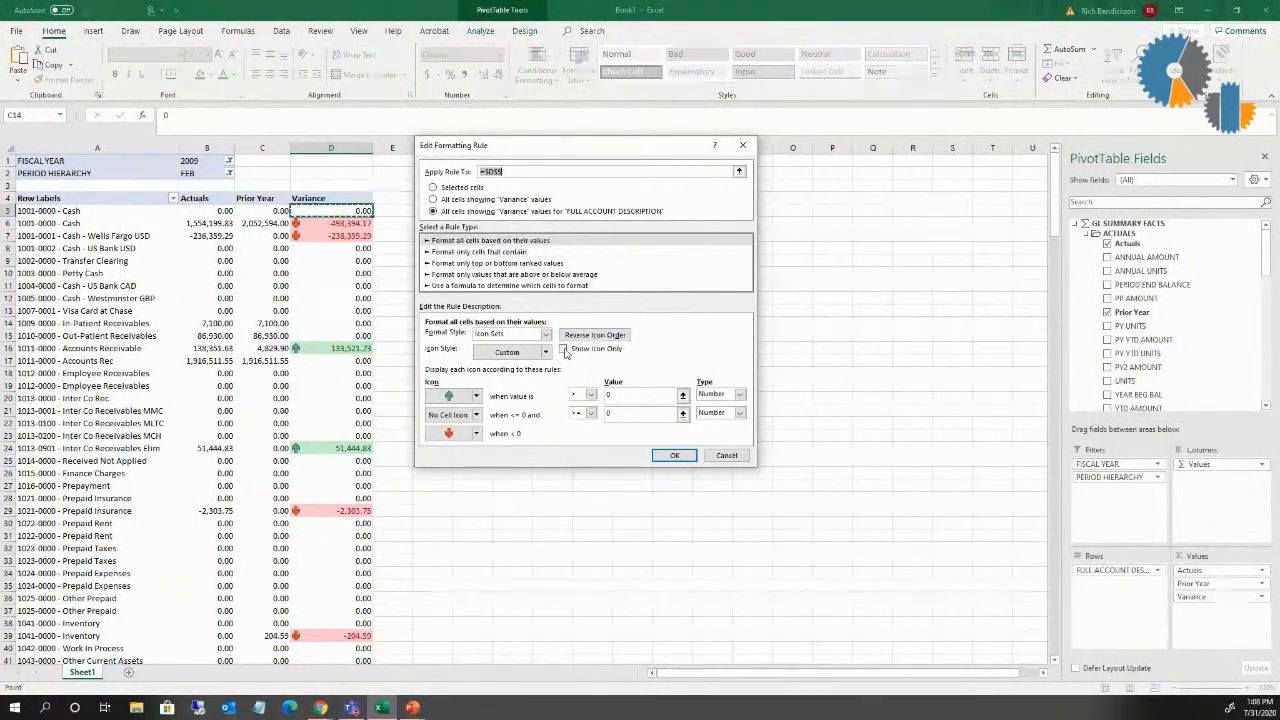
{"action": "left_click", "coordinate": [675, 456]}
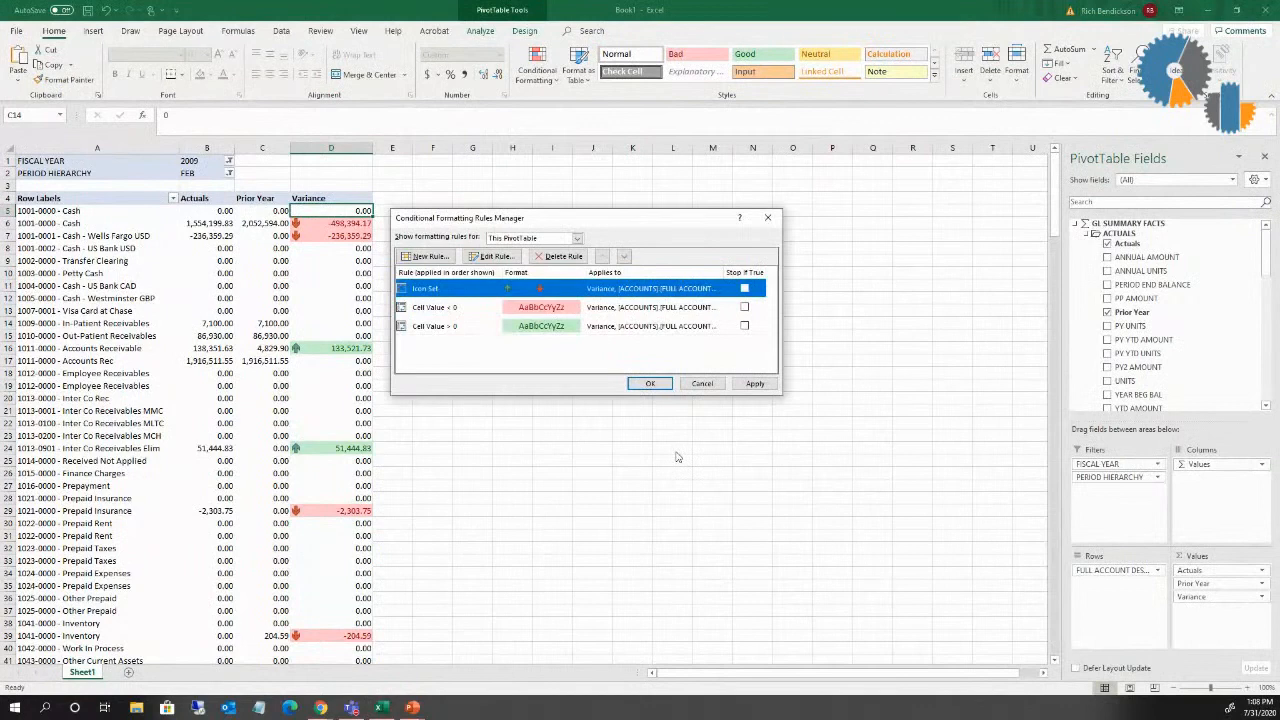
{"action": "left_click", "coordinate": [650, 383]}
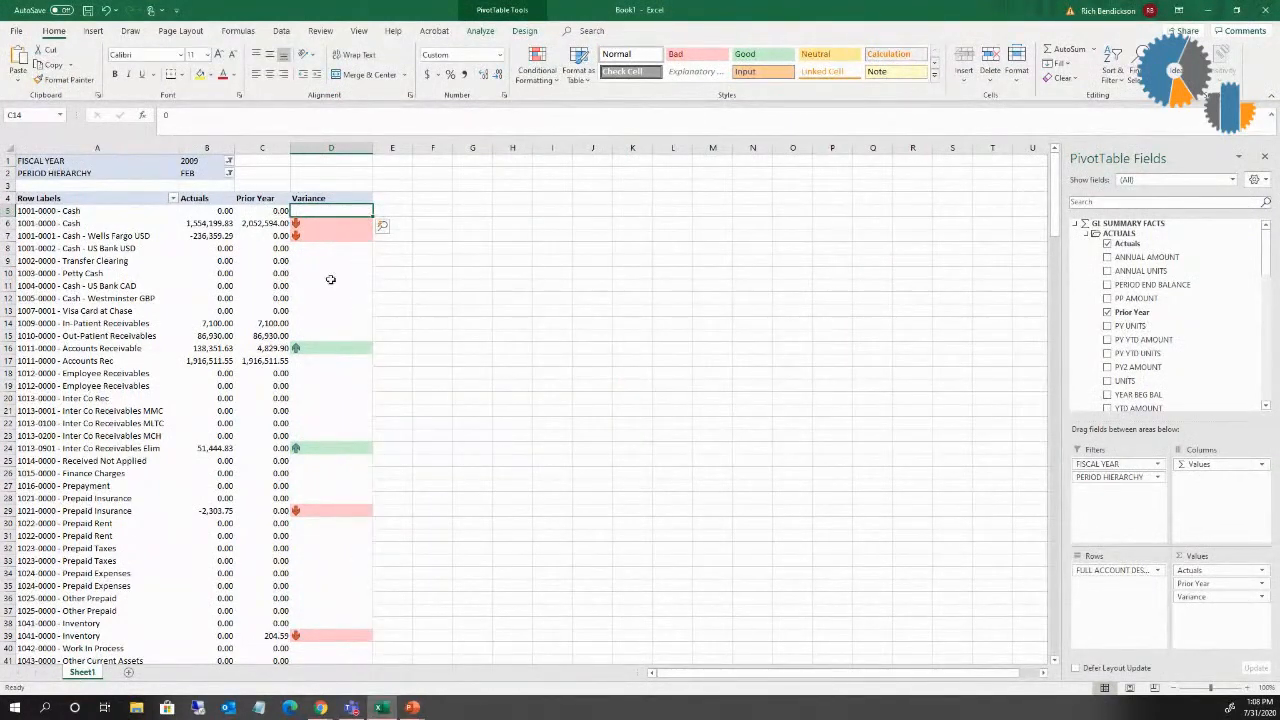
{"action": "left_click_drag", "start_coordinate": [372, 149], "coordinate": [323, 149]}
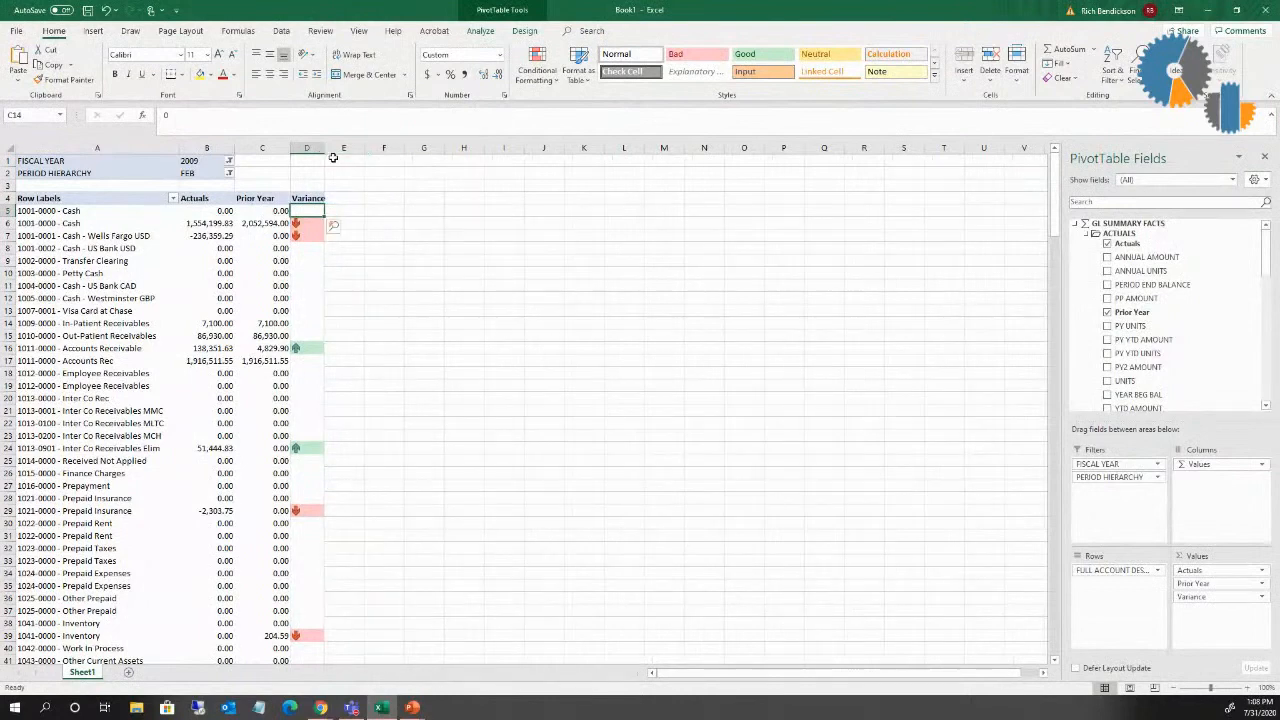
Step: Move Variance between Actuals and Prior Year in the PivotTable values, and adjust the widths of columns C and D to fit
{"action": "left_click_drag", "start_coordinate": [1191, 603], "coordinate": [1192, 580]}
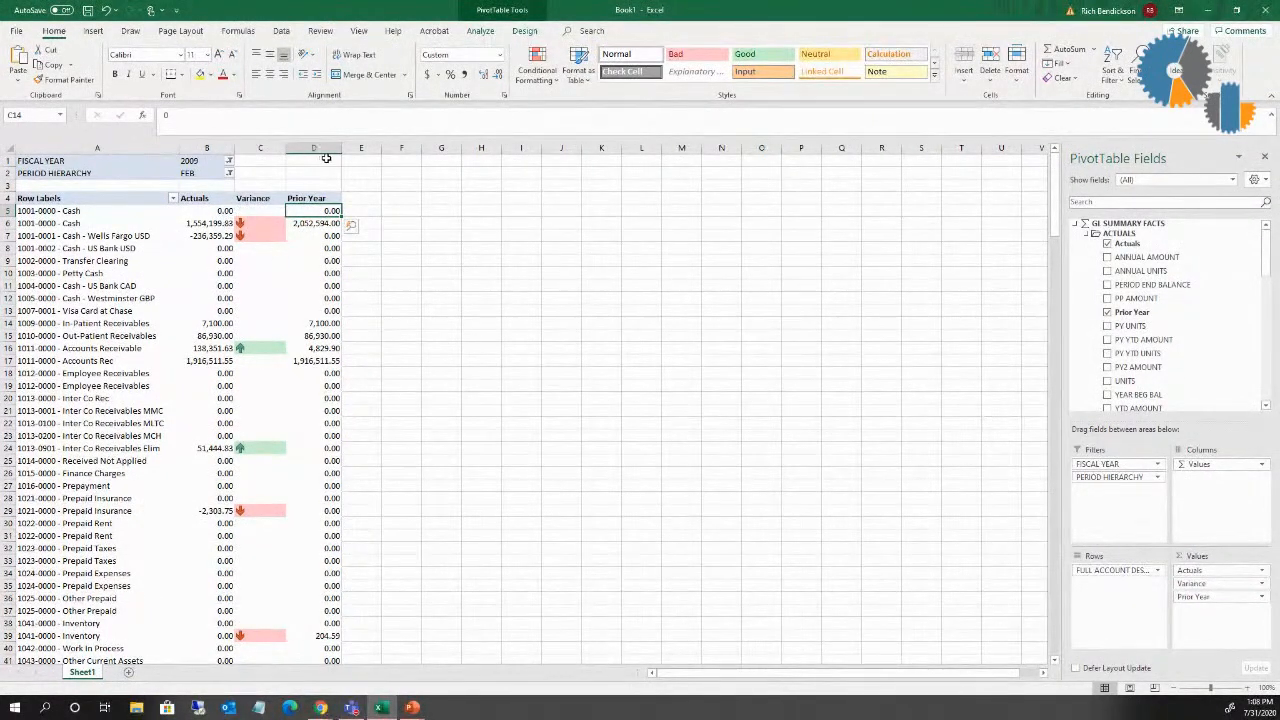
{"action": "left_click_drag", "start_coordinate": [344, 152], "coordinate": [274, 147]}
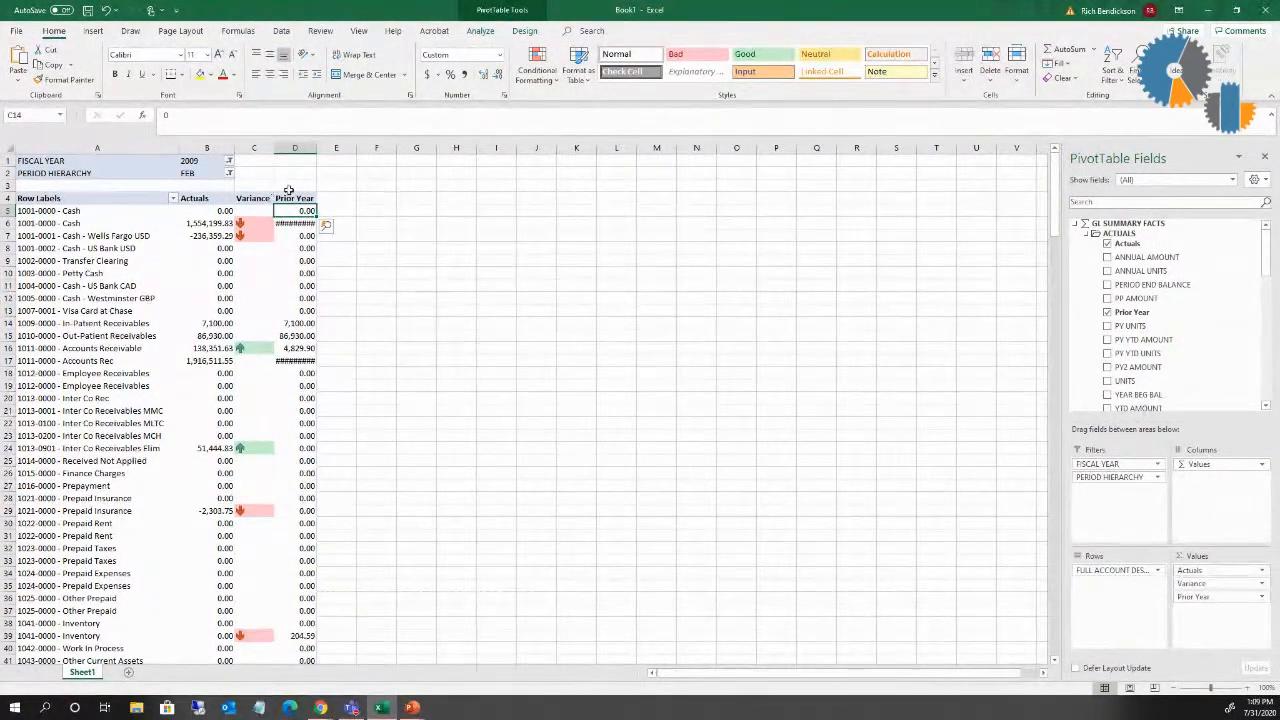
{"action": "left_click_drag", "start_coordinate": [315, 148], "coordinate": [337, 148]}
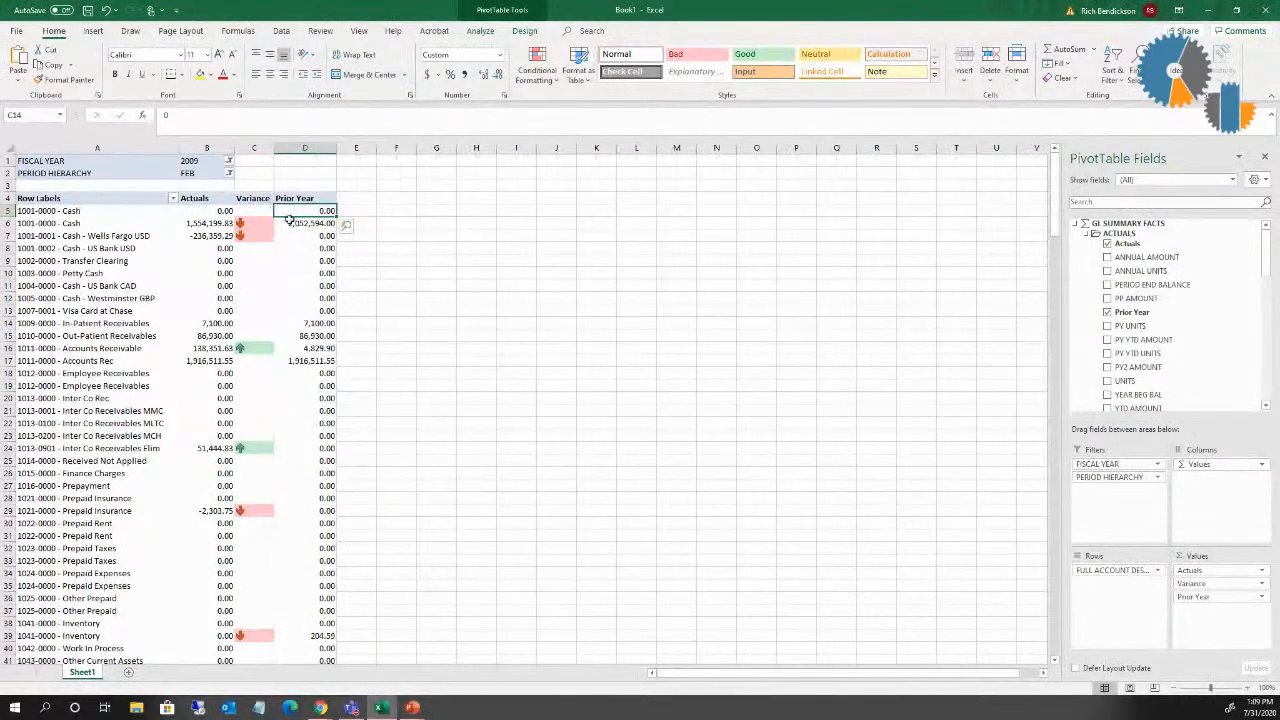
Step: Delete the red Cell Value < 0 and green Cell Value > 0 rules from the PivotTable, keeping only the Icon Set rule
{"action": "left_click", "coordinate": [269, 469]}
{"action": "left_click", "coordinate": [267, 239]}
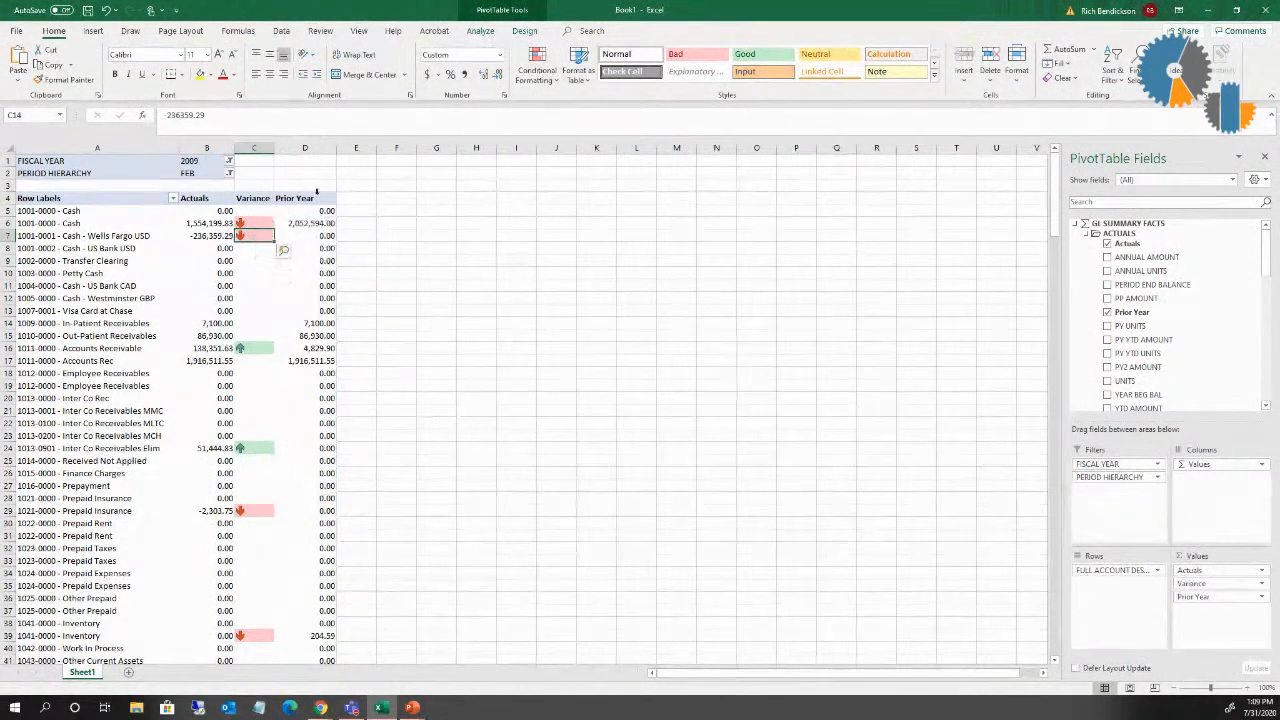
{"action": "left_click", "coordinate": [537, 66]}
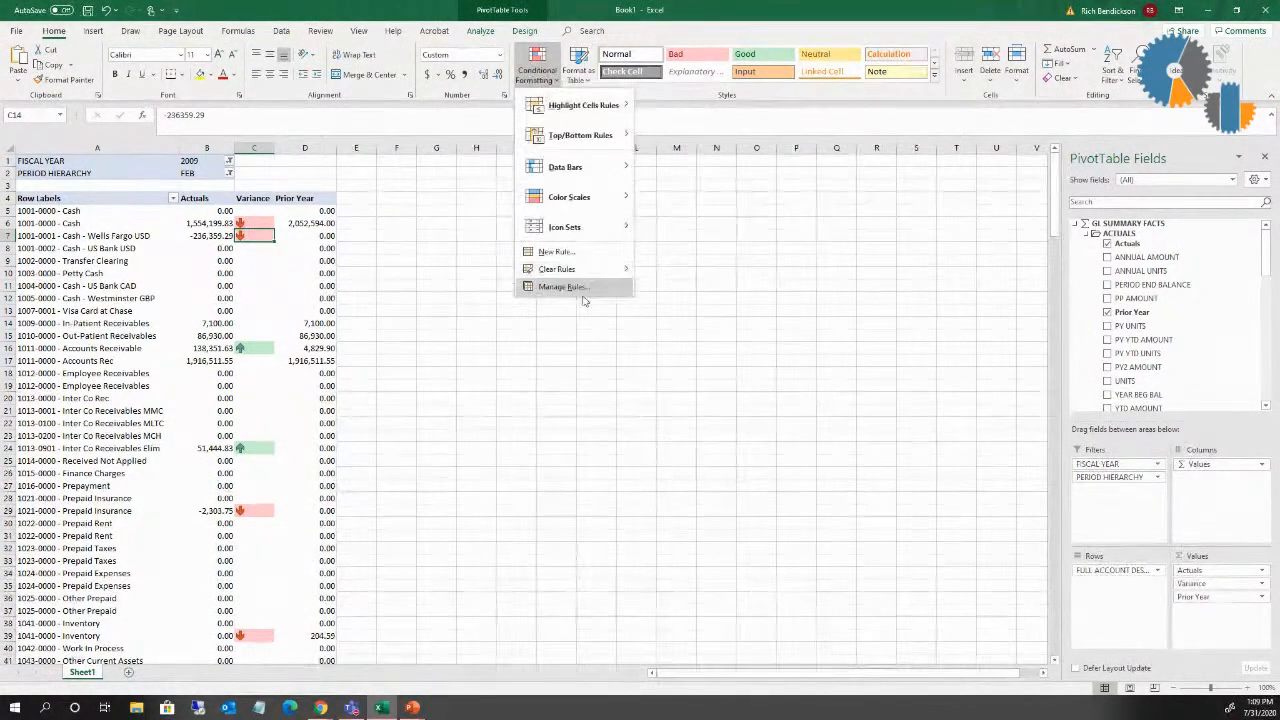
{"action": "left_click", "coordinate": [548, 289]}
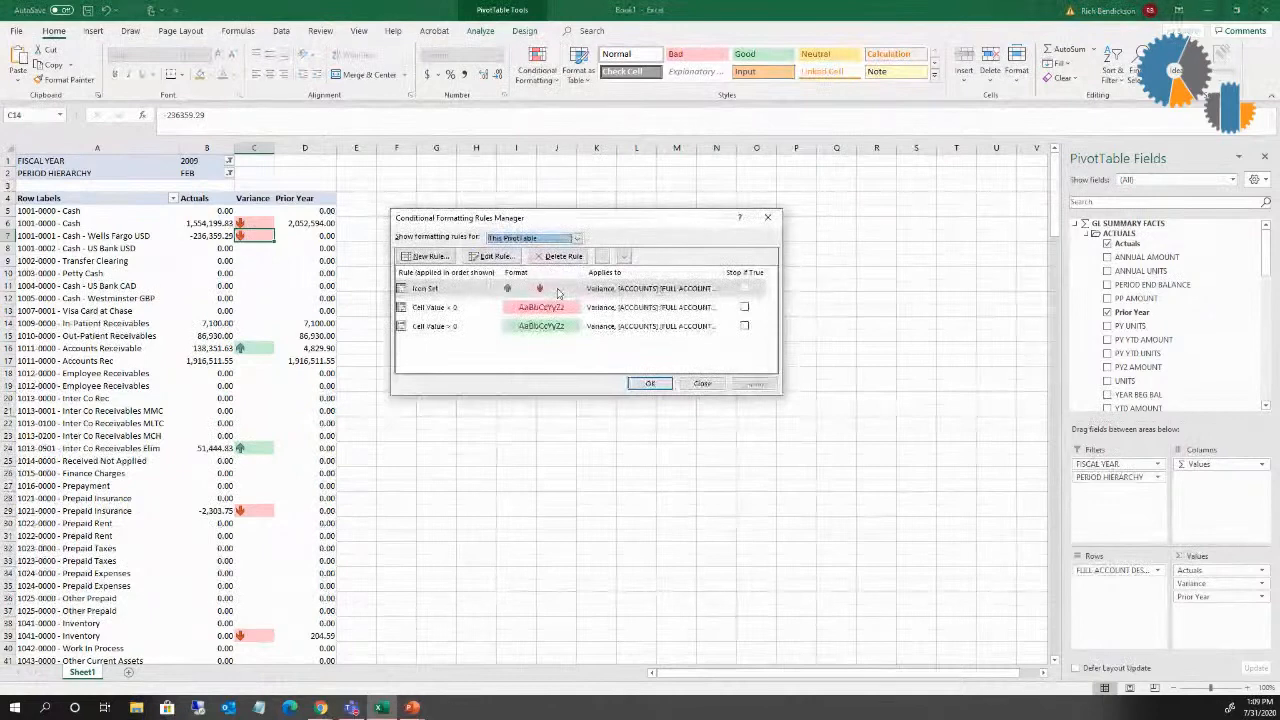
{"action": "left_click", "coordinate": [446, 310]}
{"action": "left_click", "coordinate": [496, 257]}
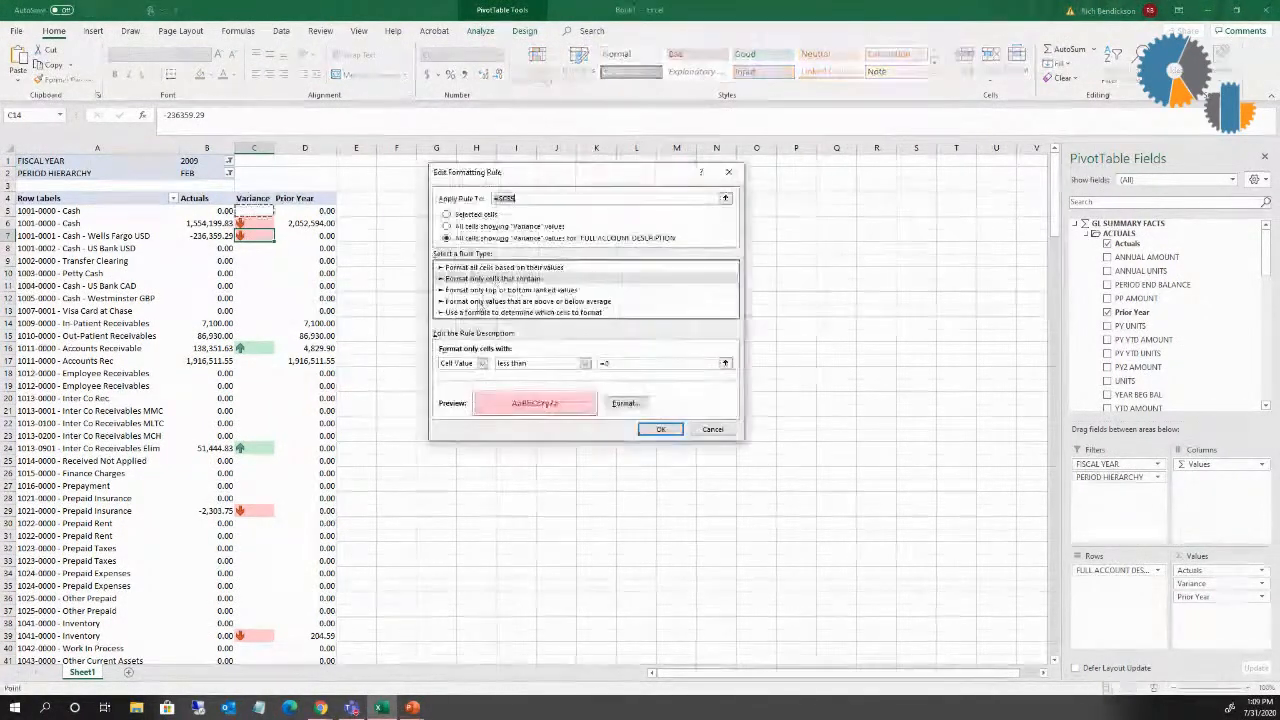
{"action": "left_click", "coordinate": [679, 430]}
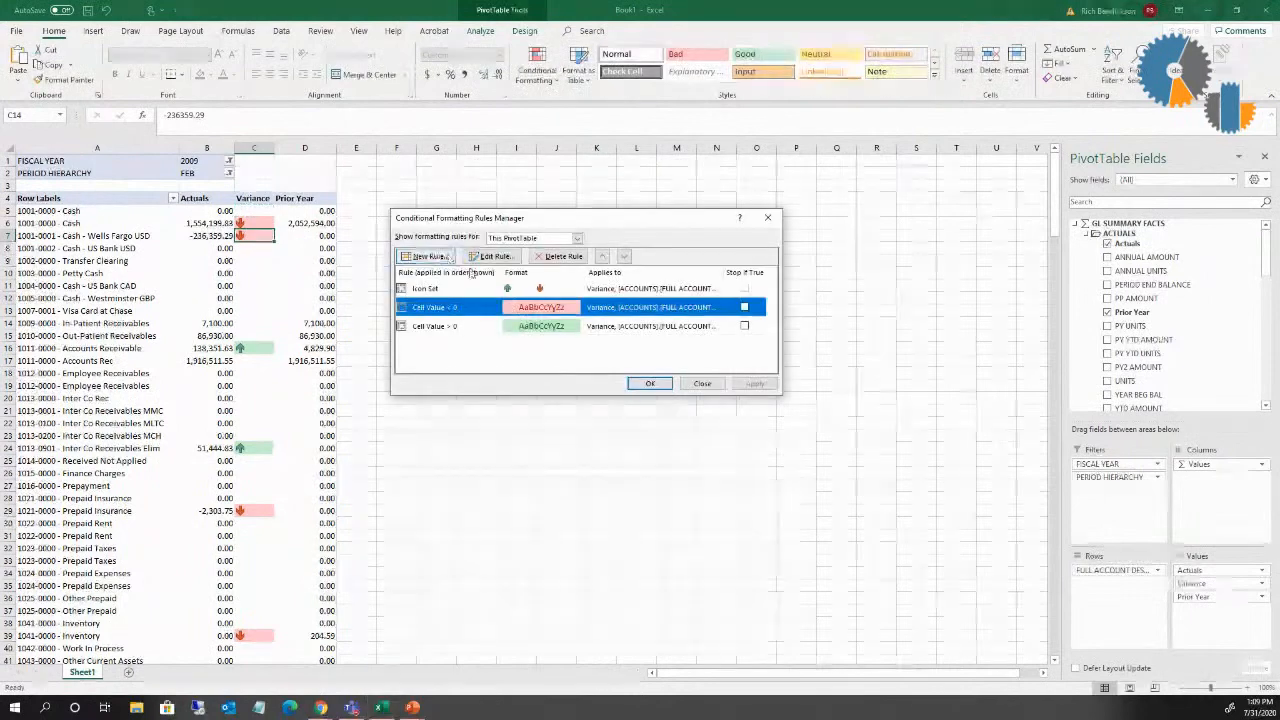
{"action": "left_click", "coordinate": [543, 258]}
{"action": "left_click", "coordinate": [437, 316]}
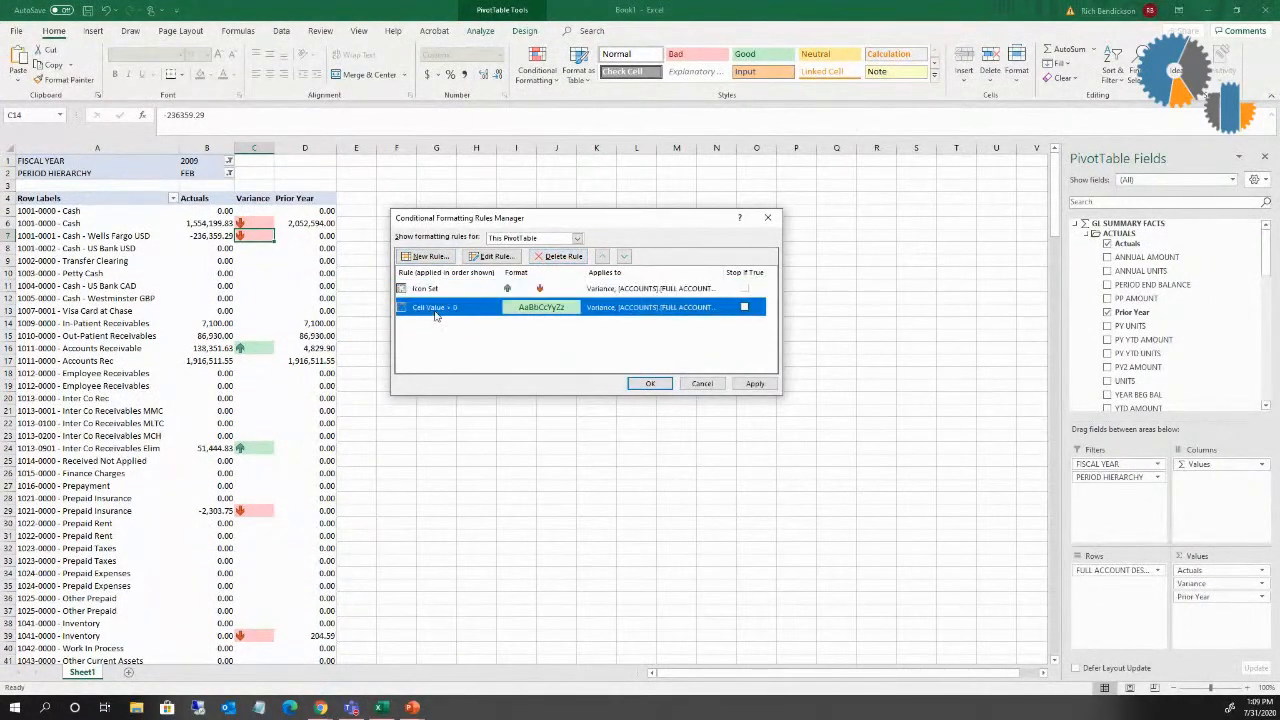
{"action": "left_click", "coordinate": [563, 258]}
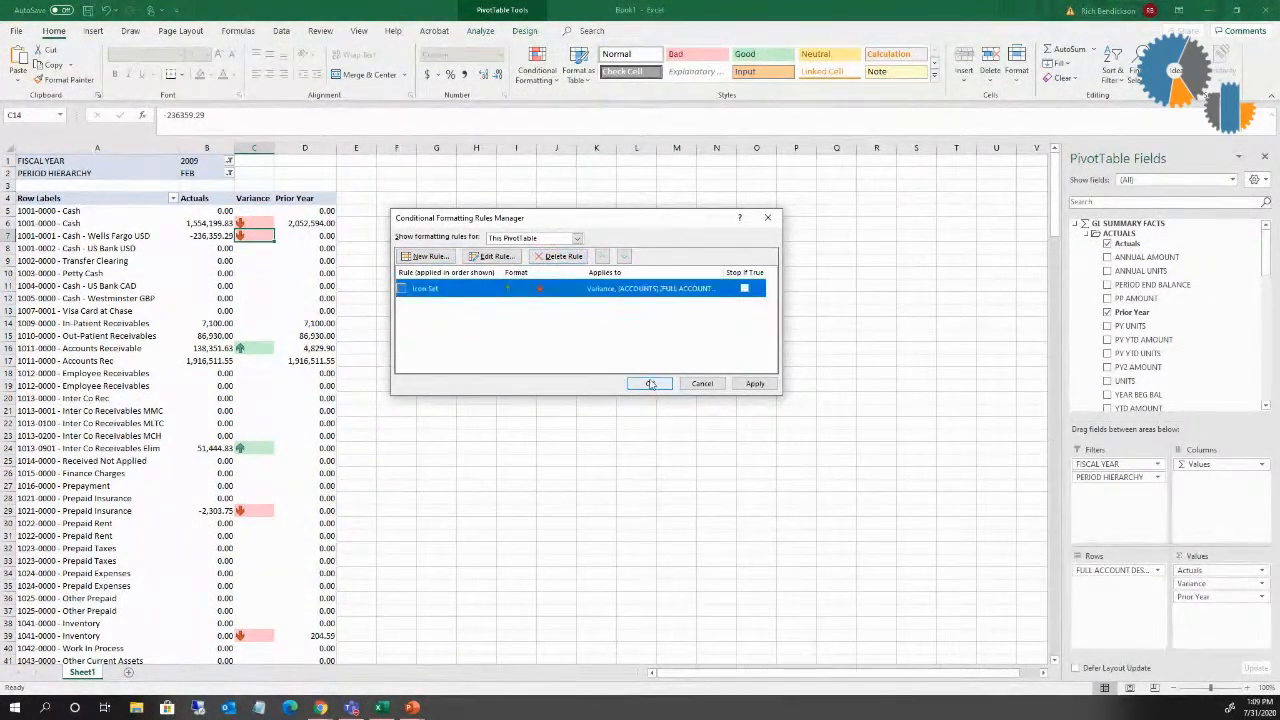
{"action": "left_click", "coordinate": [650, 384]}
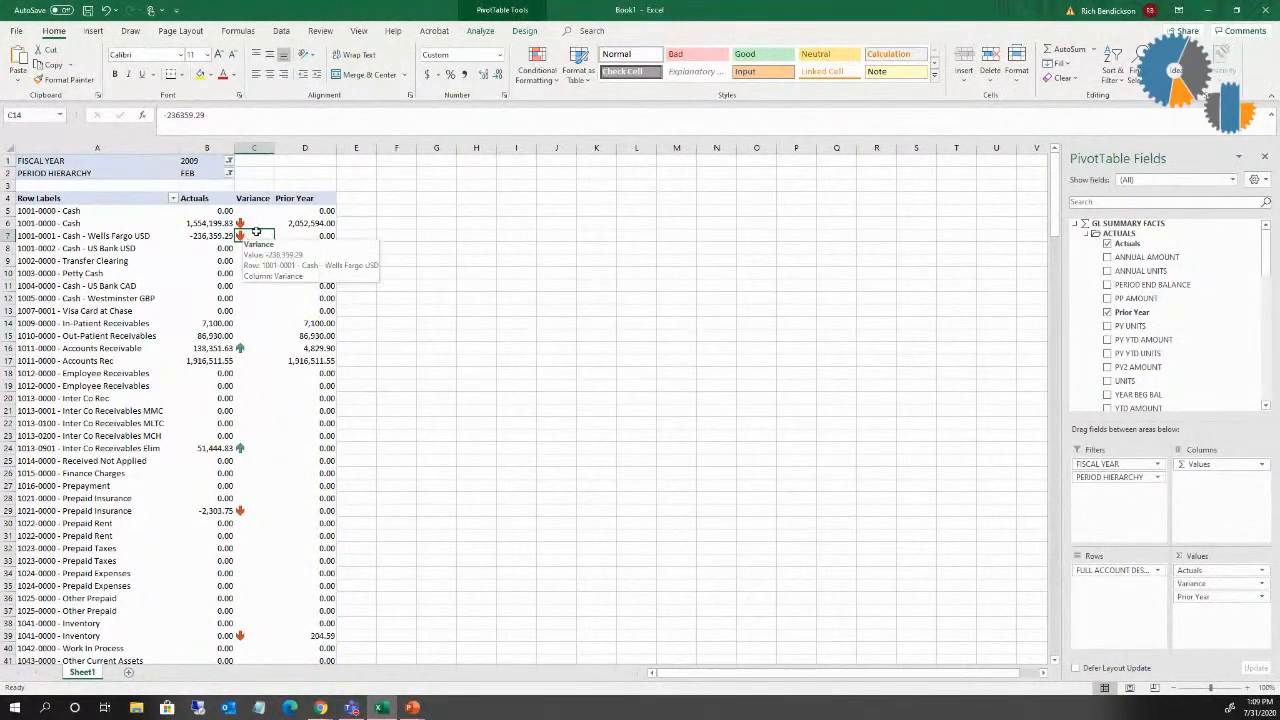
Step: Apply blue gradient-fill data bars to the first Variance cell, C5
{"action": "left_click", "coordinate": [543, 83]}
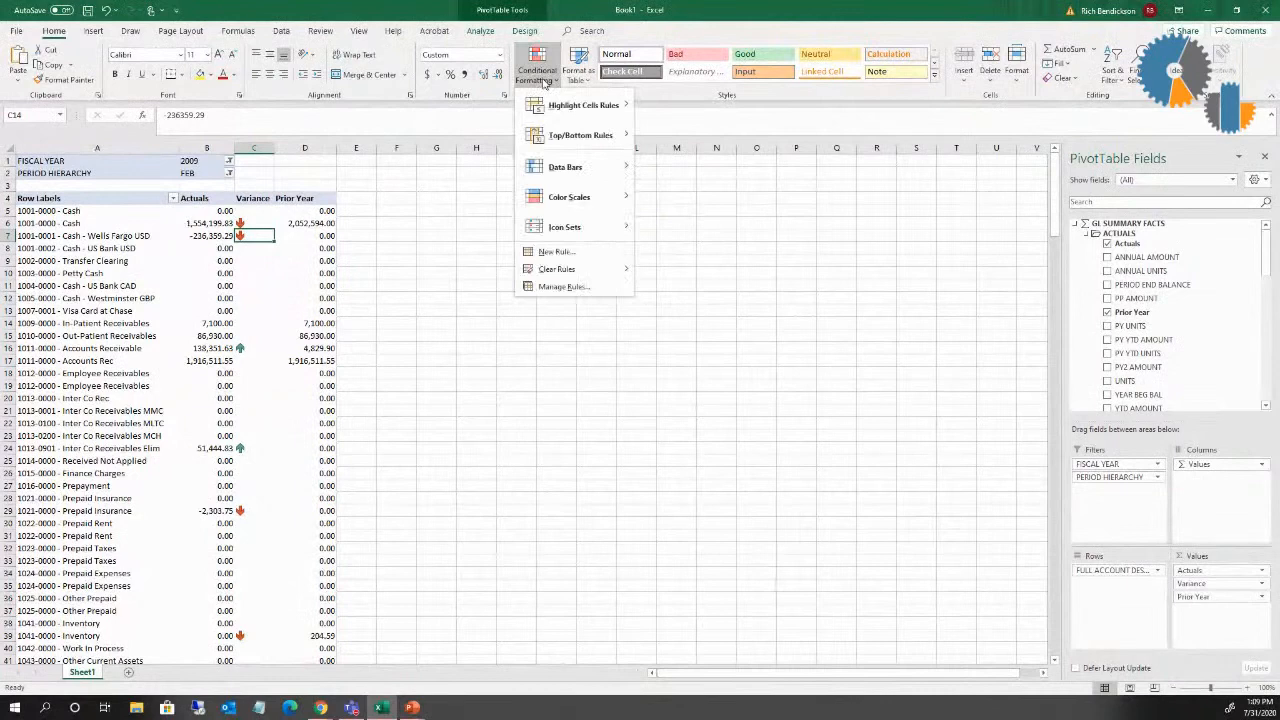
{"action": "mouse_move", "coordinate": [573, 228]}
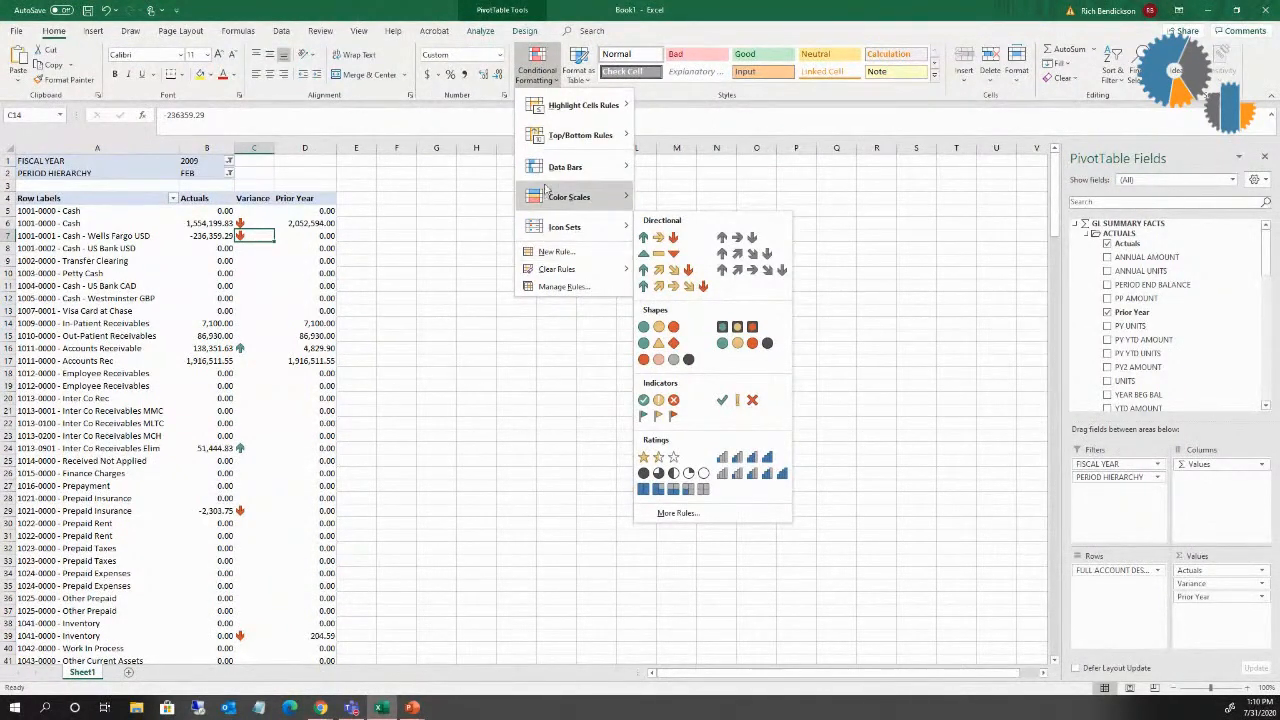
{"action": "left_click", "coordinate": [254, 210]}
{"action": "left_click", "coordinate": [254, 210]}
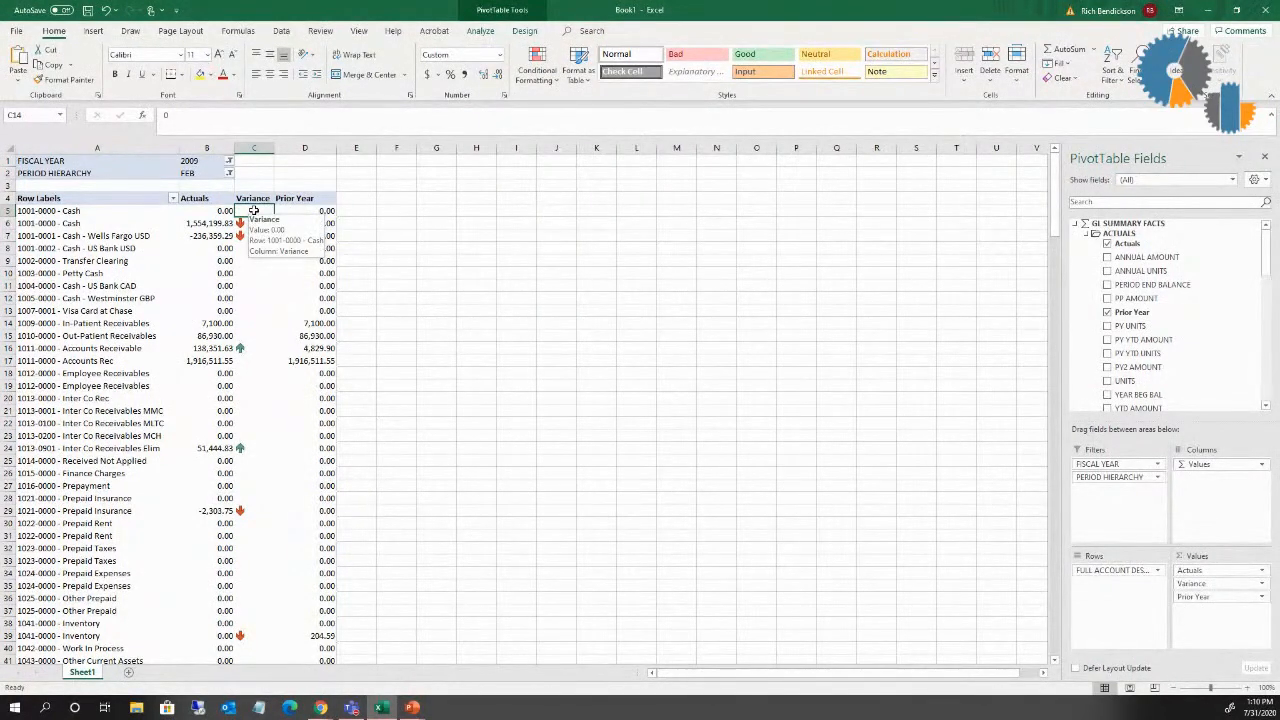
{"action": "right_click", "coordinate": [254, 210]}
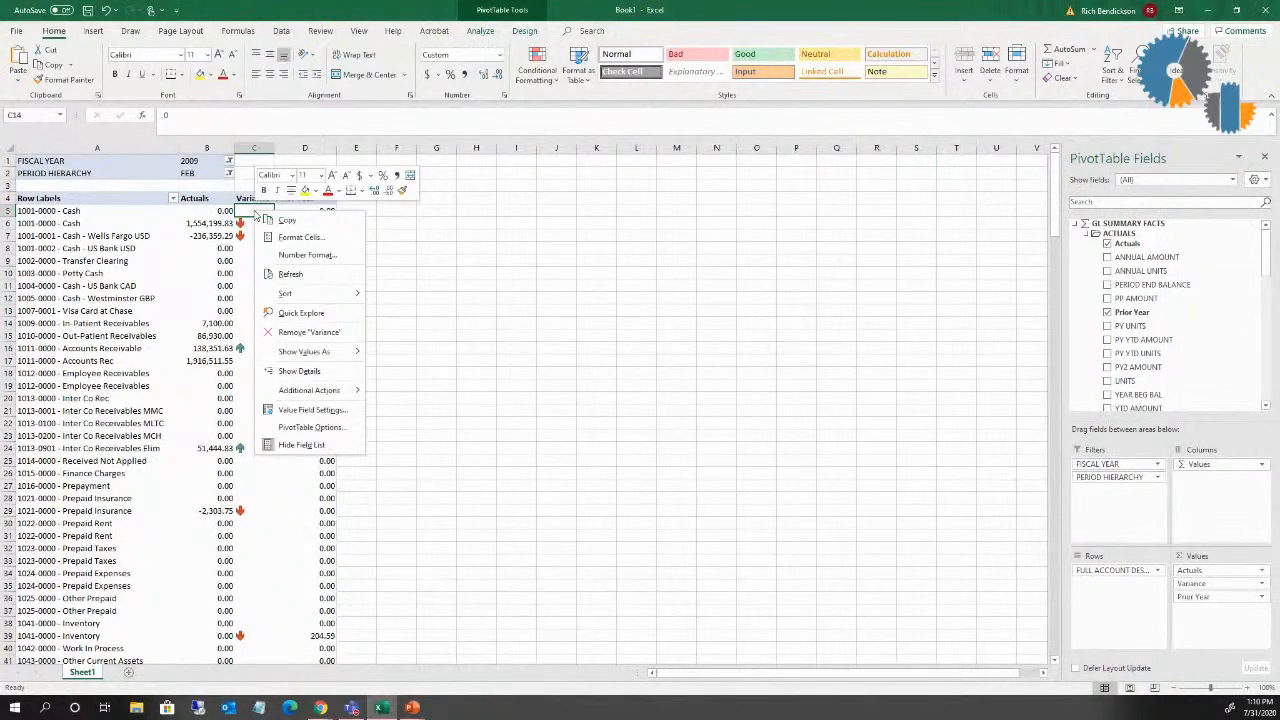
{"action": "left_click", "coordinate": [537, 68]}
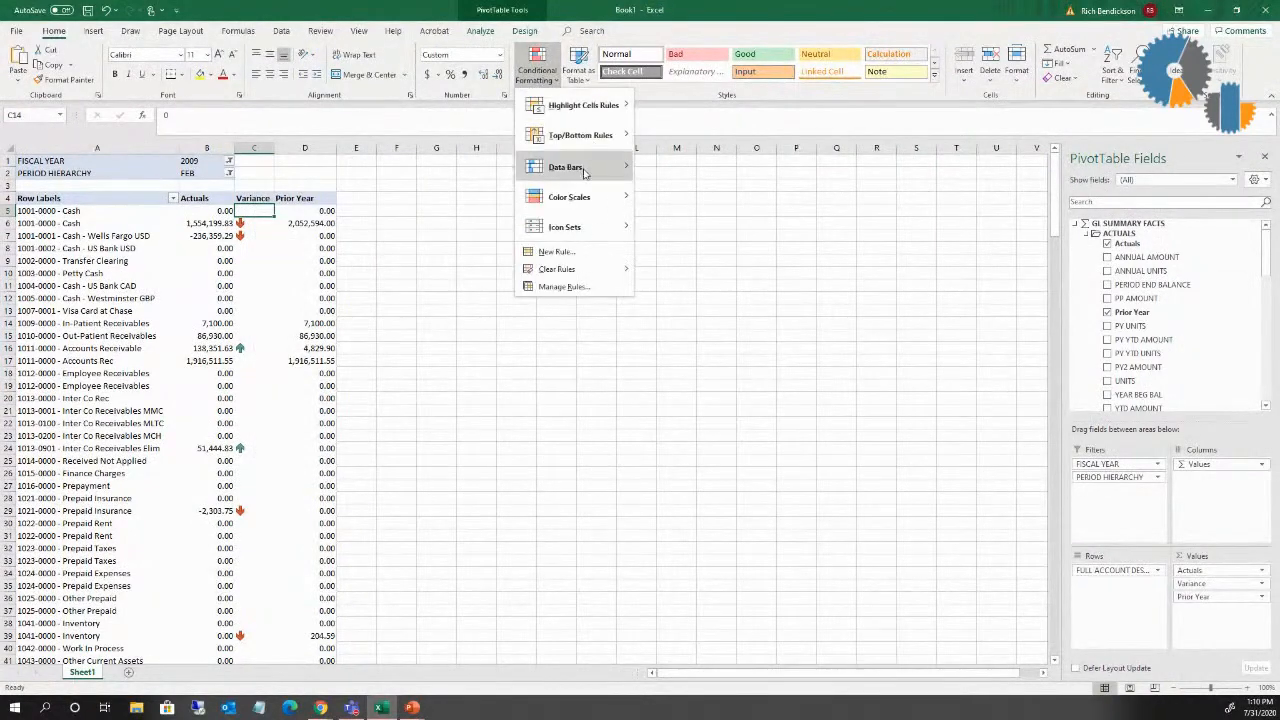
{"action": "mouse_move", "coordinate": [585, 172]}
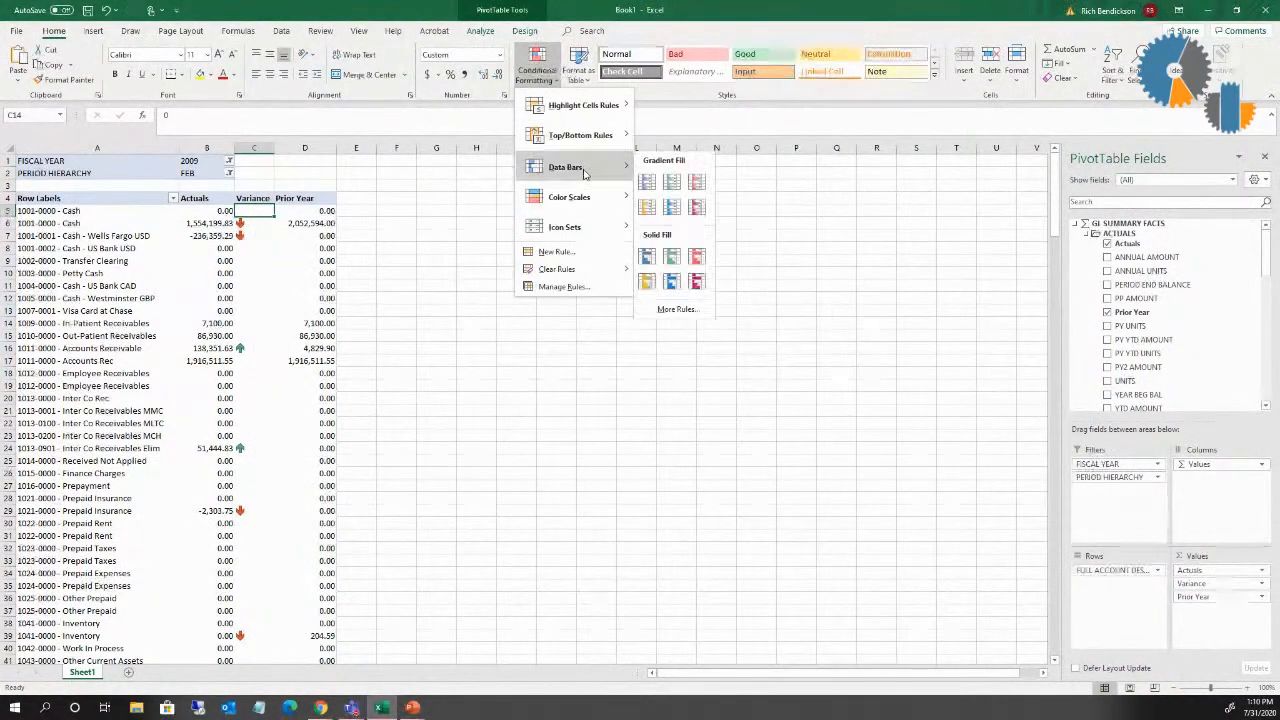
{"action": "left_click", "coordinate": [646, 180]}
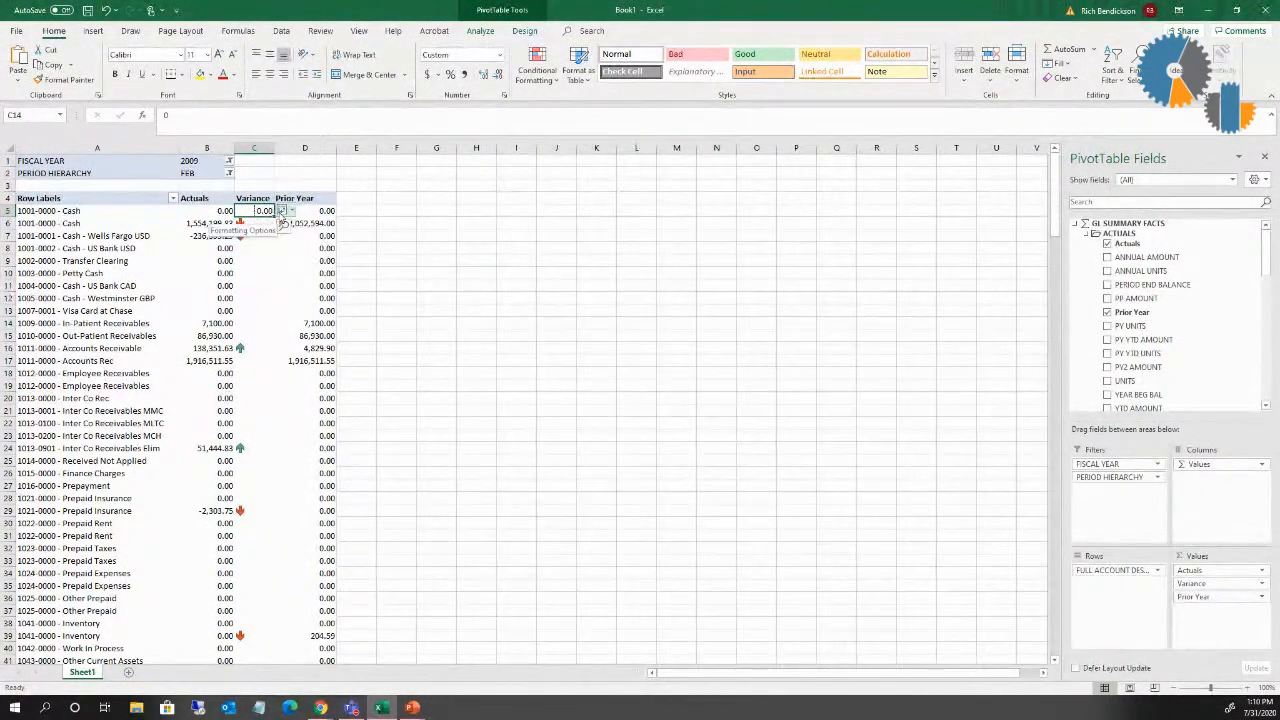
Step: Extend the data bars to all cells showing "Variance" values for "FULL ACCOUNT DESCRIPTION" and widen column C to fit the numbers
{"action": "left_click", "coordinate": [284, 213]}
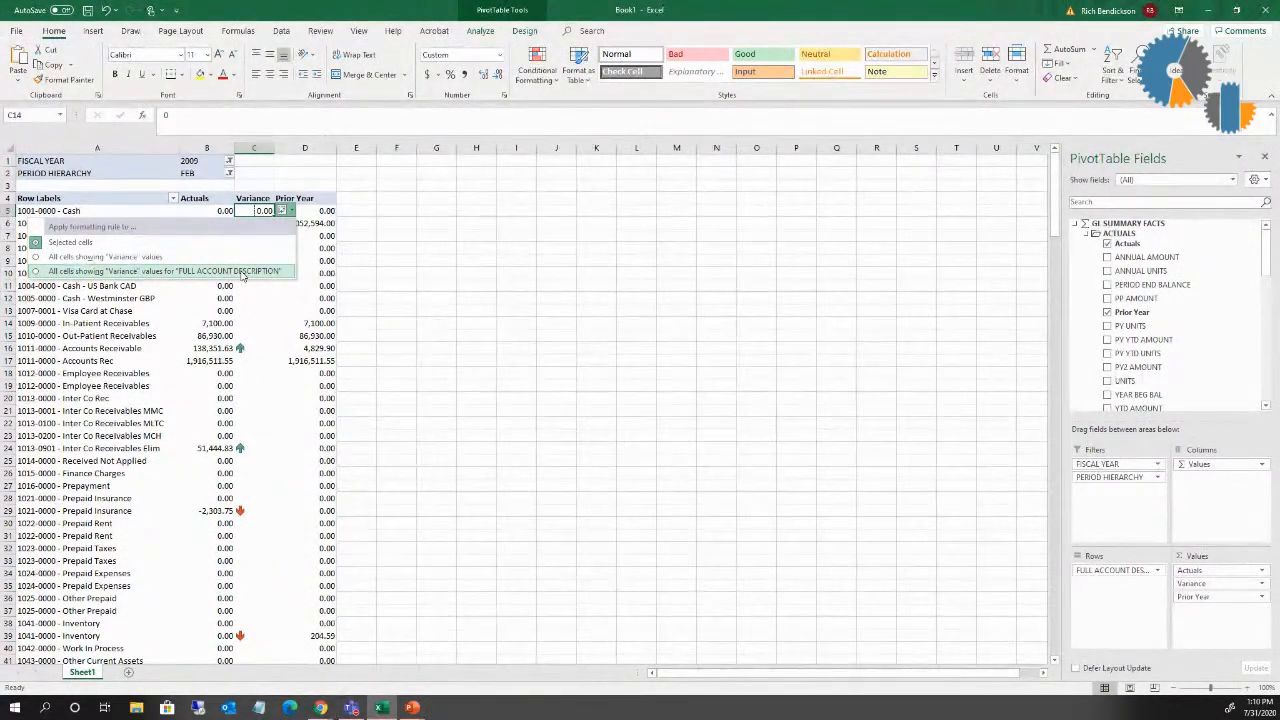
{"action": "left_click", "coordinate": [243, 272]}
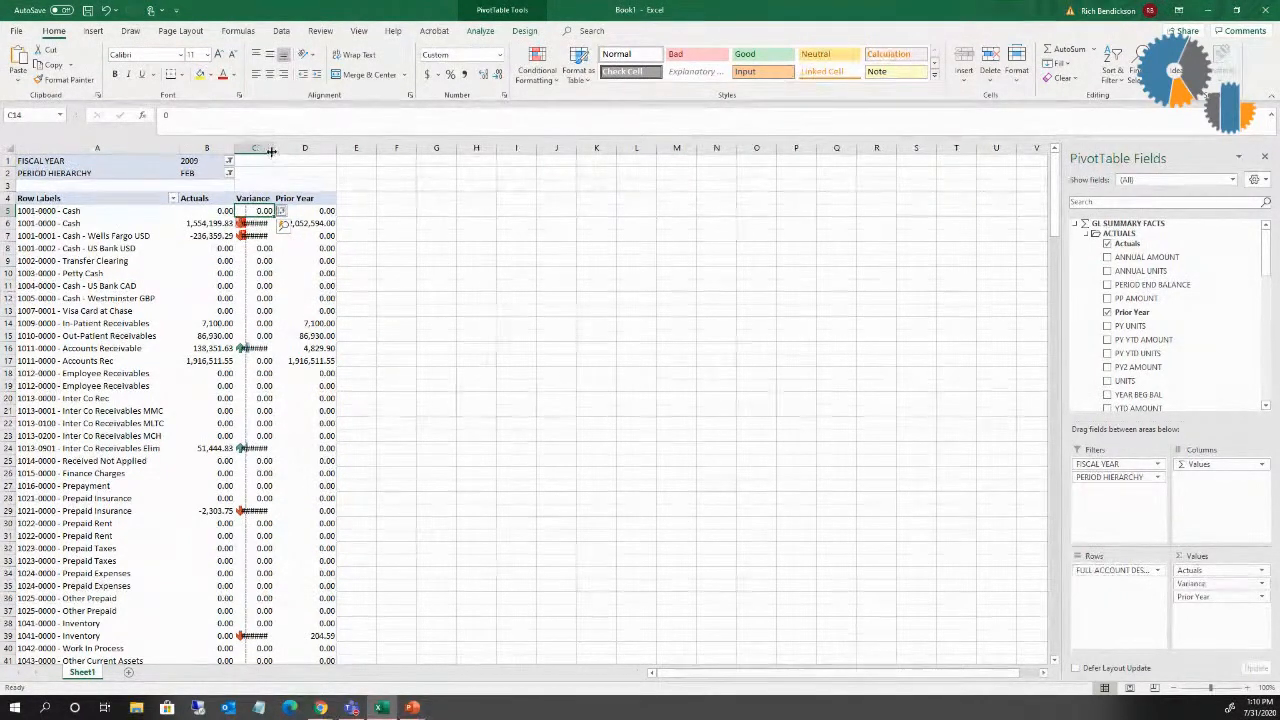
{"action": "left_click_drag", "start_coordinate": [275, 152], "coordinate": [357, 155]}
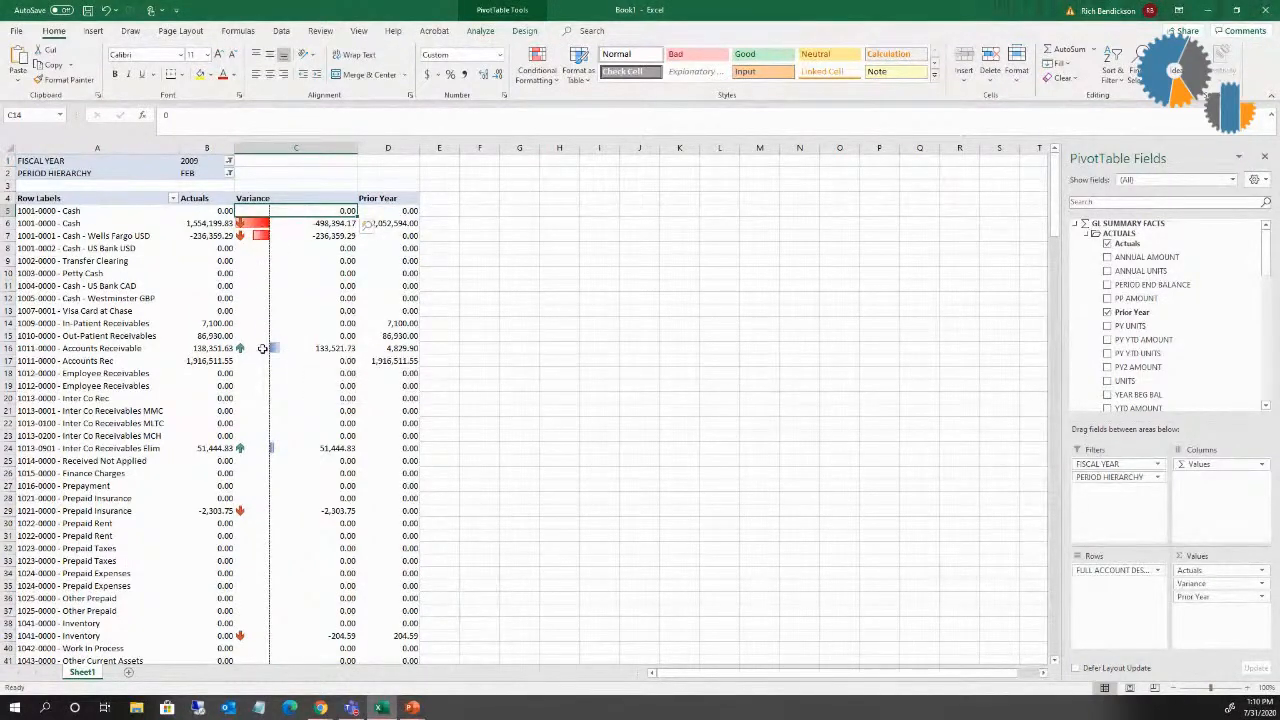
Step: Delete the Icon Set rule from the PivotTable's conditional formatting, keeping the Data Bar rule
{"action": "left_click", "coordinate": [526, 84]}
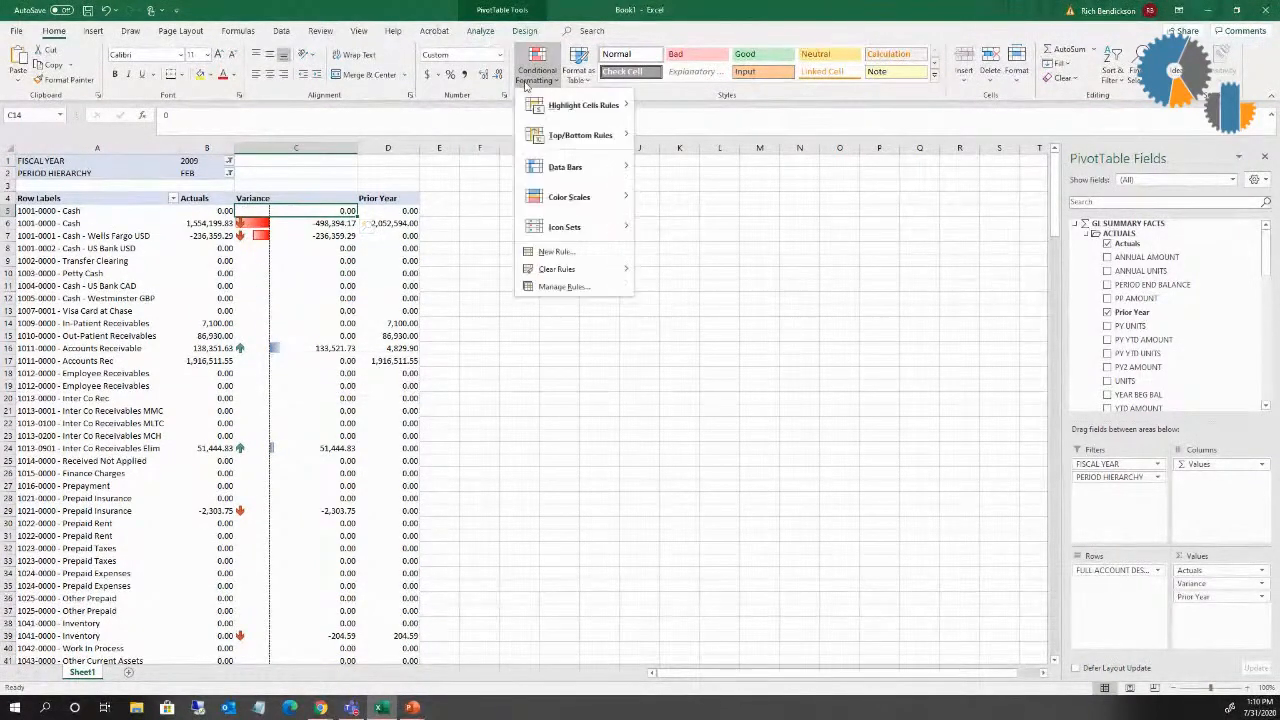
{"action": "left_click", "coordinate": [556, 287]}
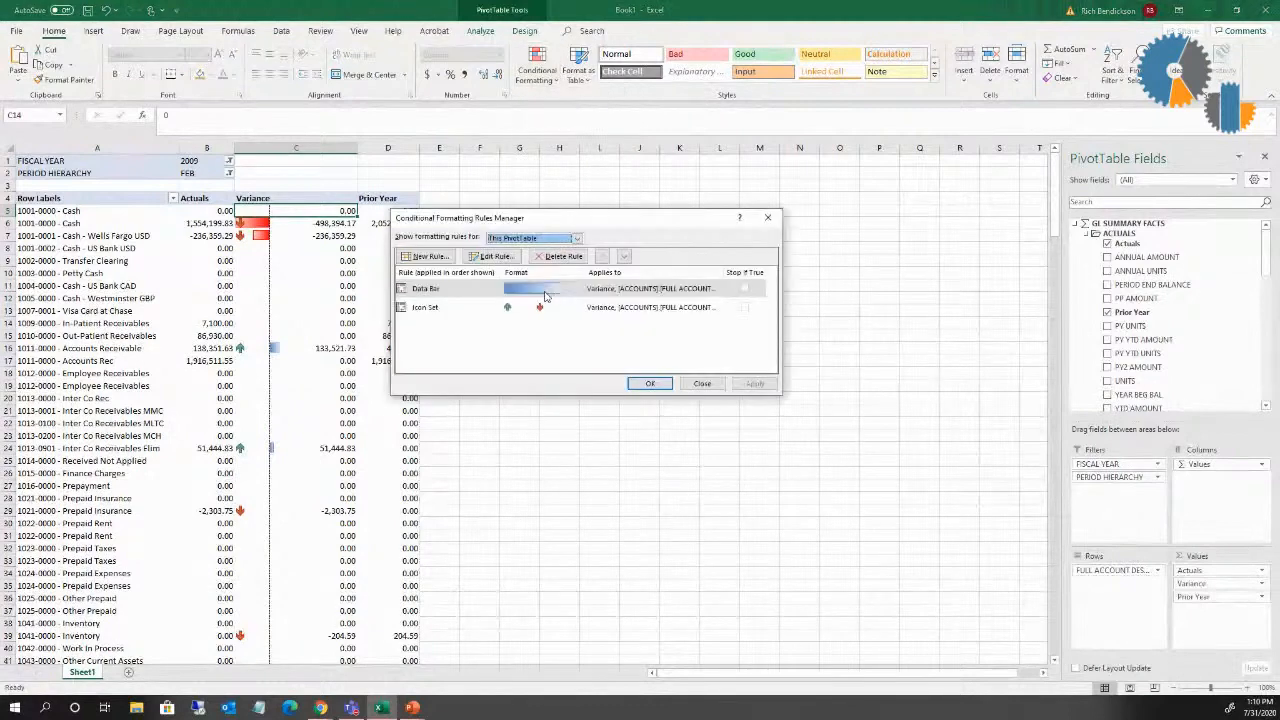
{"action": "left_click", "coordinate": [455, 308]}
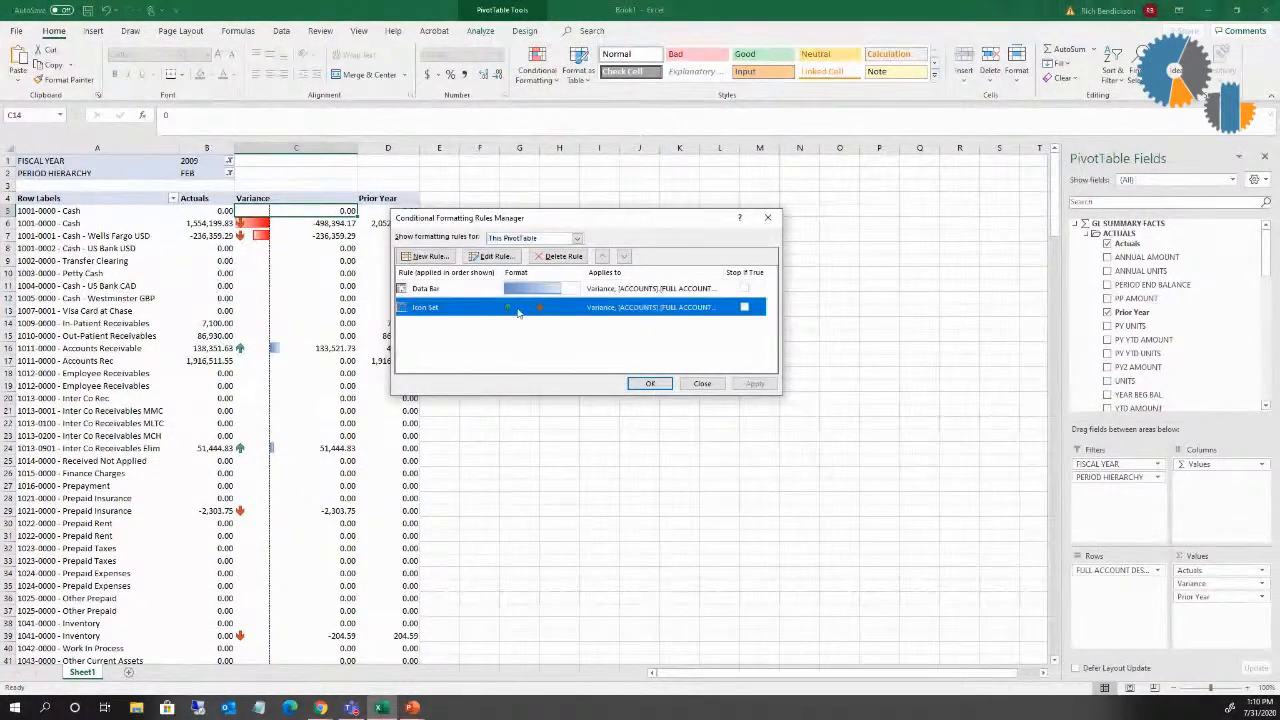
{"action": "left_click", "coordinate": [576, 260]}
{"action": "left_click", "coordinate": [660, 385]}
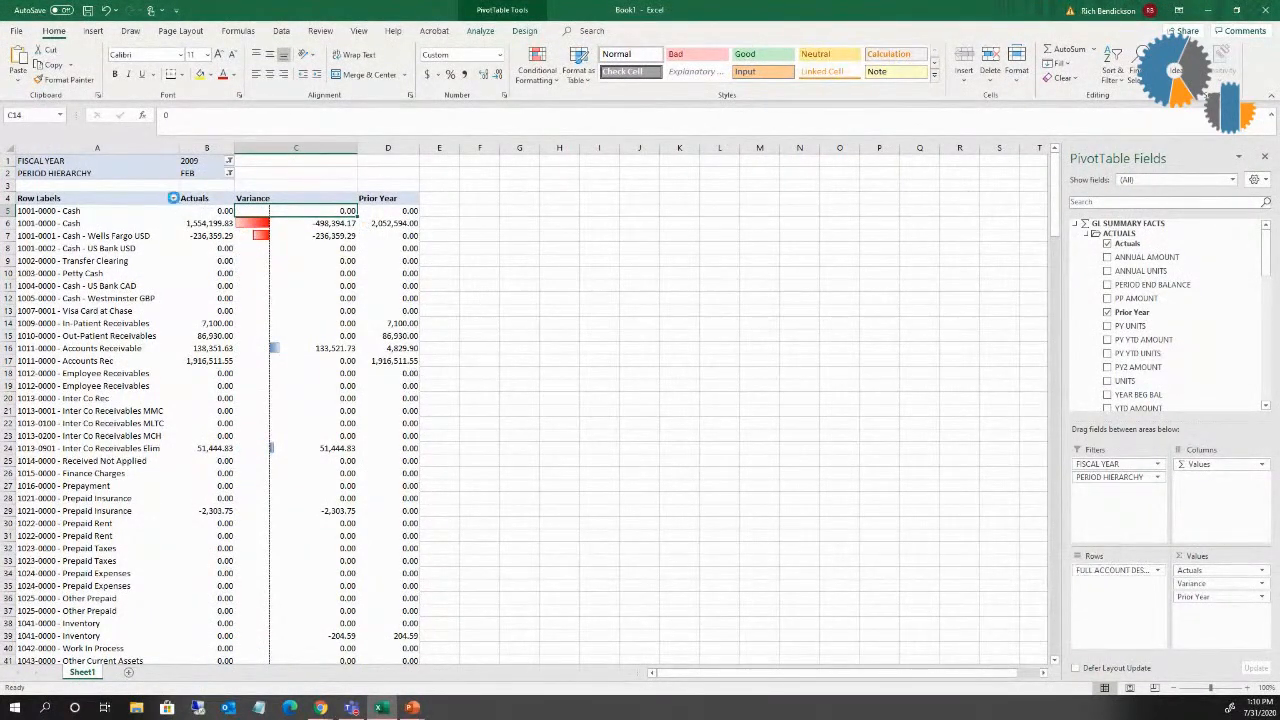
Step: Filter the row labels to accounts whose Variance does not equal 0, and widen the Variance column to separate the bars from the numbers
{"action": "left_click", "coordinate": [173, 198]}
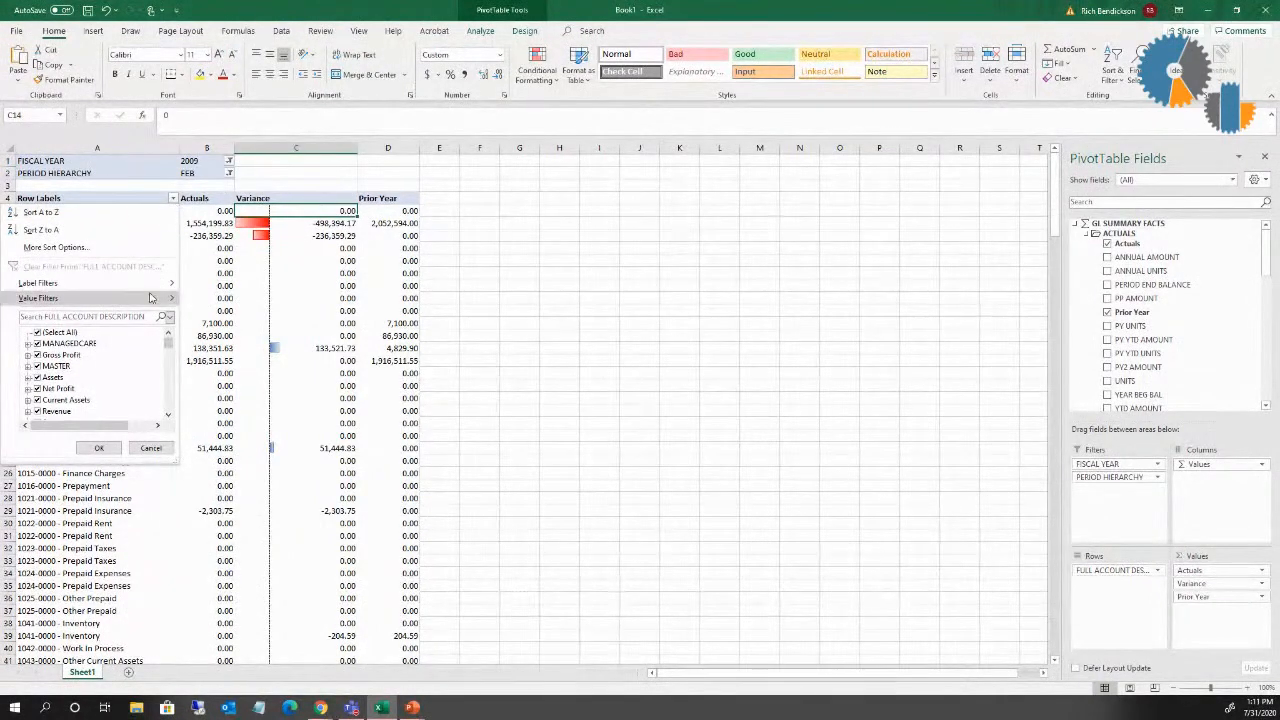
{"action": "mouse_move", "coordinate": [155, 303]}
{"action": "left_click", "coordinate": [218, 337]}
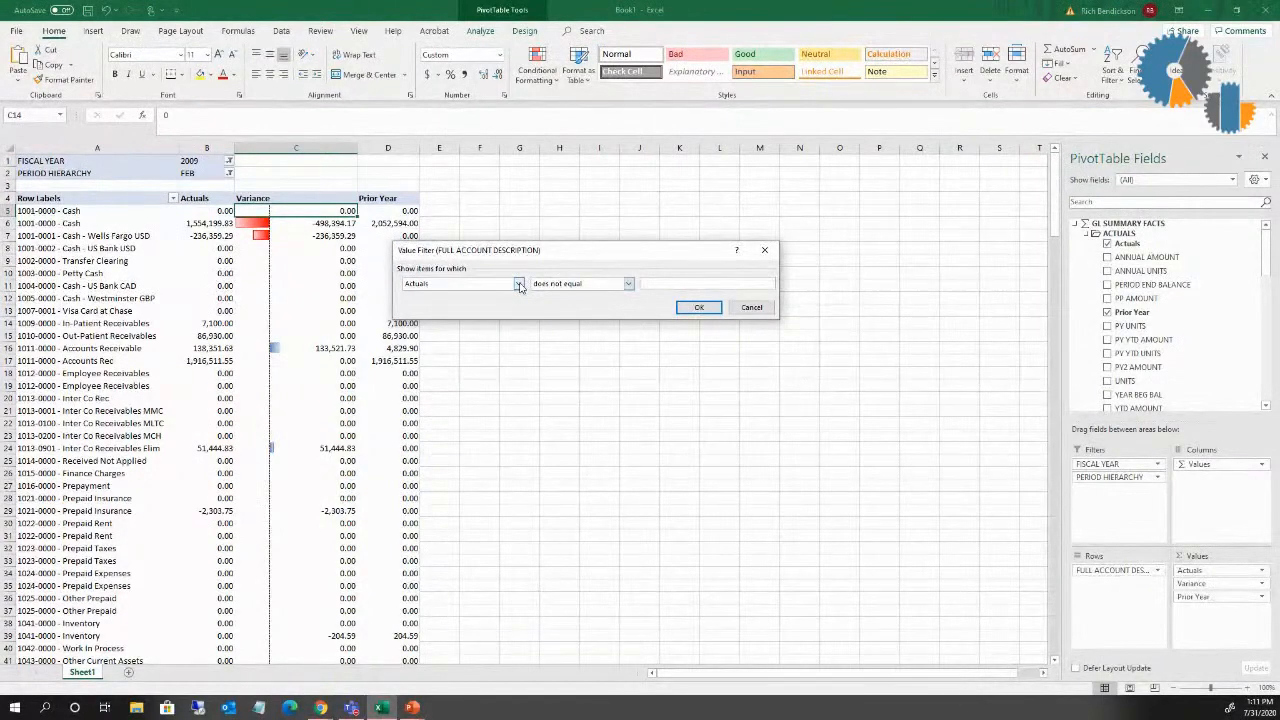
{"action": "left_click", "coordinate": [519, 284]}
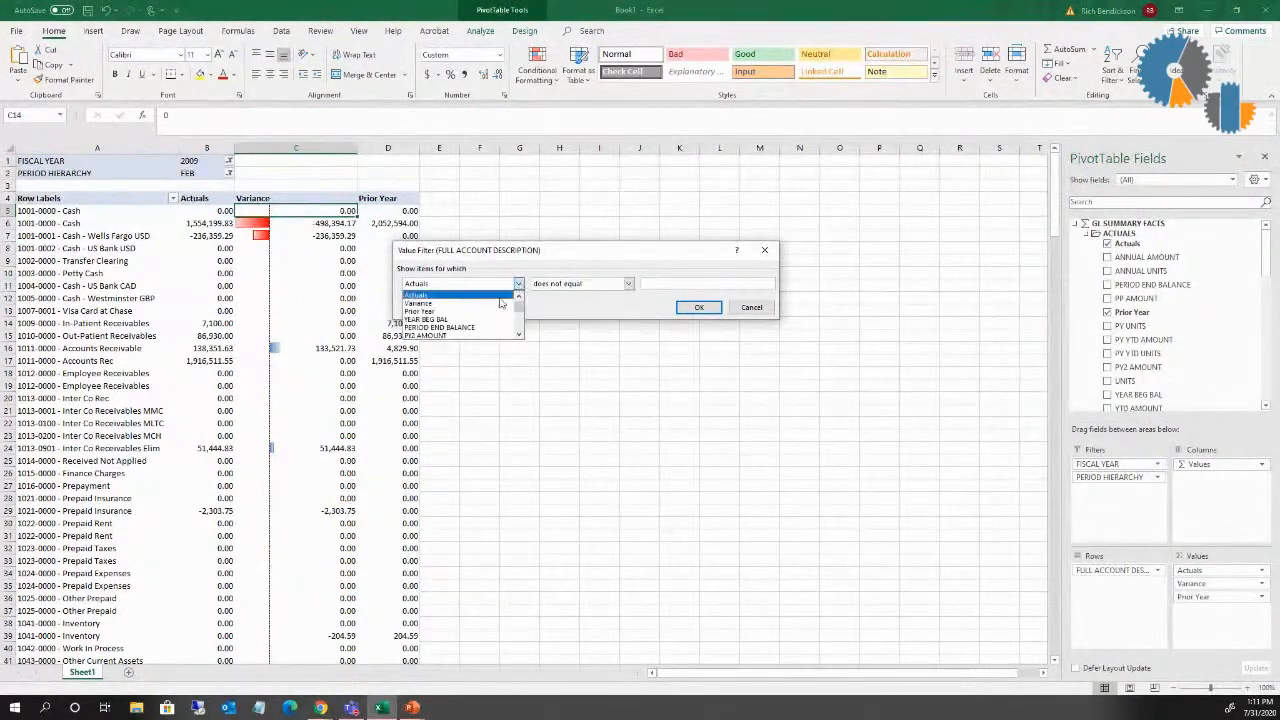
{"action": "left_click", "coordinate": [463, 305]}
{"action": "left_click", "coordinate": [680, 283]}
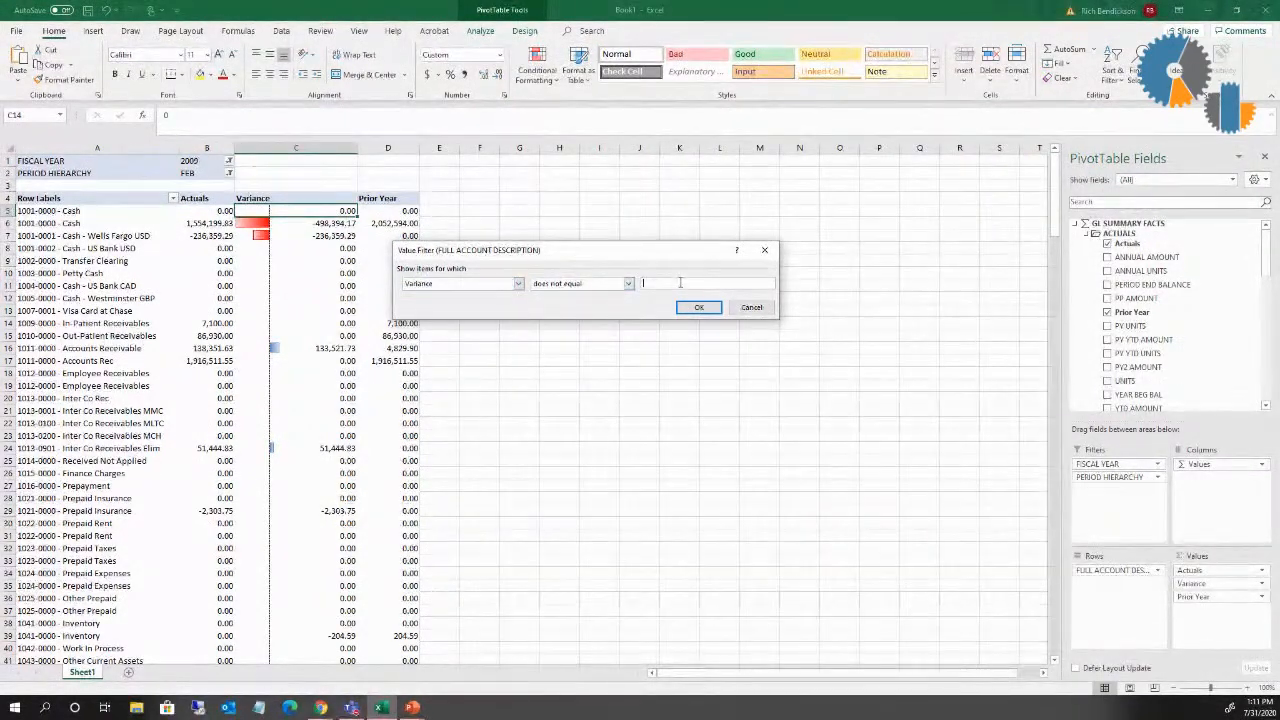
{"action": "type", "text": "0"}
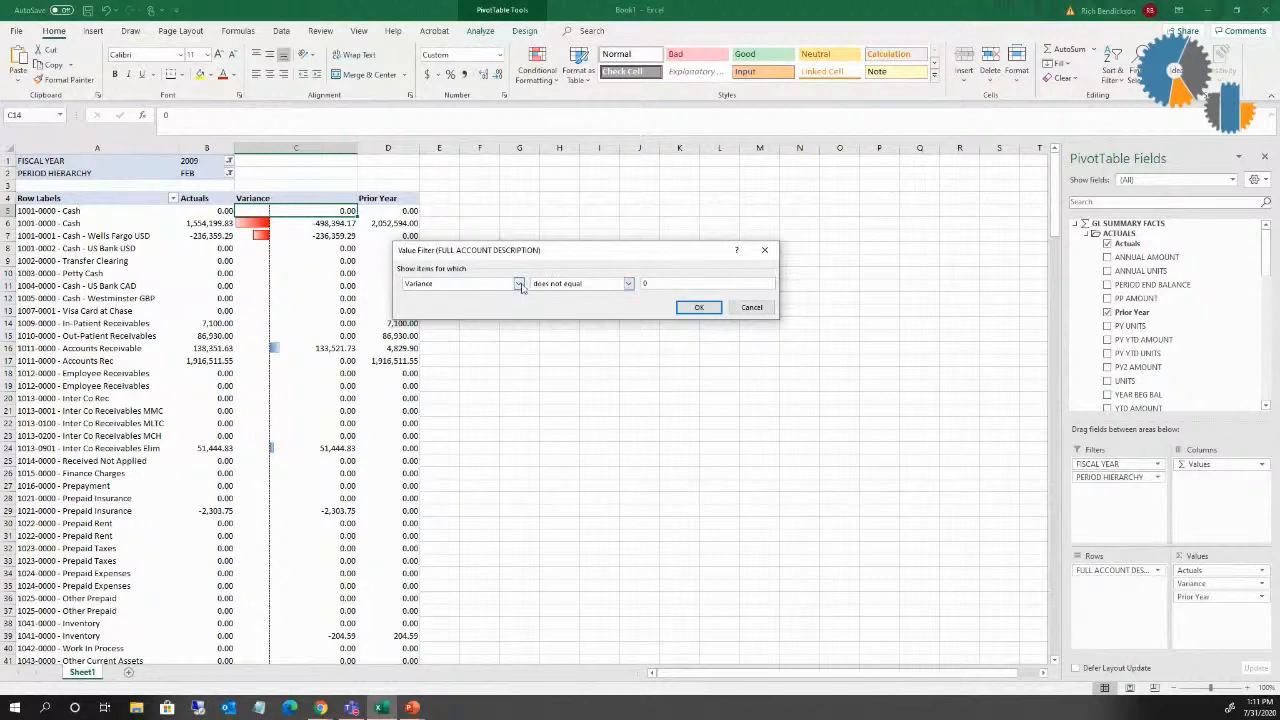
{"action": "left_click", "coordinate": [699, 307]}
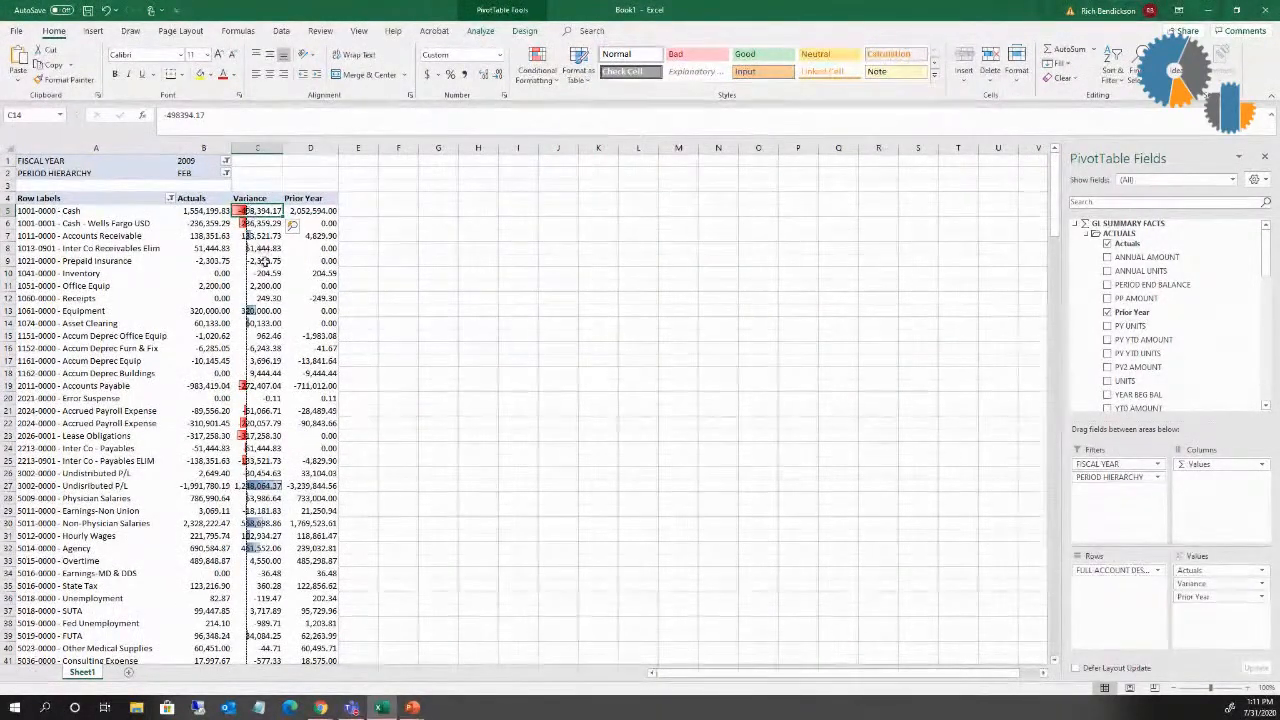
{"action": "left_click_drag", "start_coordinate": [284, 150], "coordinate": [346, 158]}
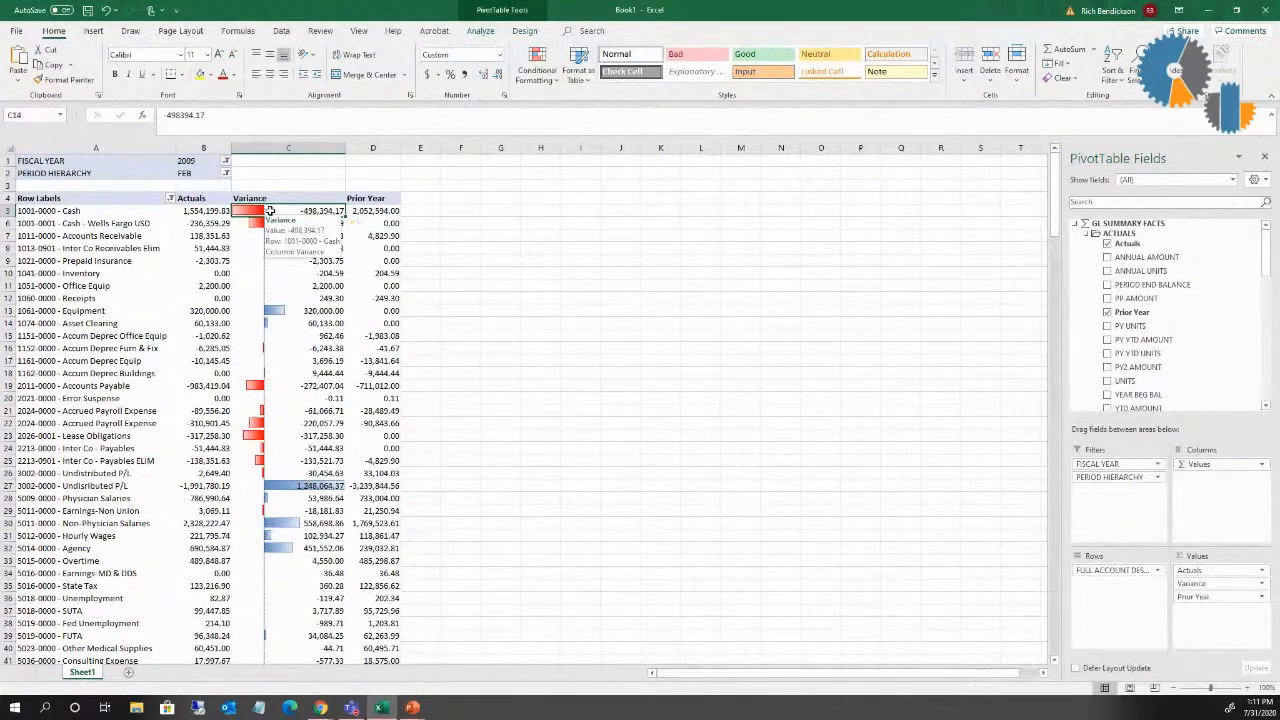
Step: Set the Data Bar rule to Show Bar Only, and narrow the Variance column between Actuals and Prior Year
{"action": "left_click", "coordinate": [535, 82]}
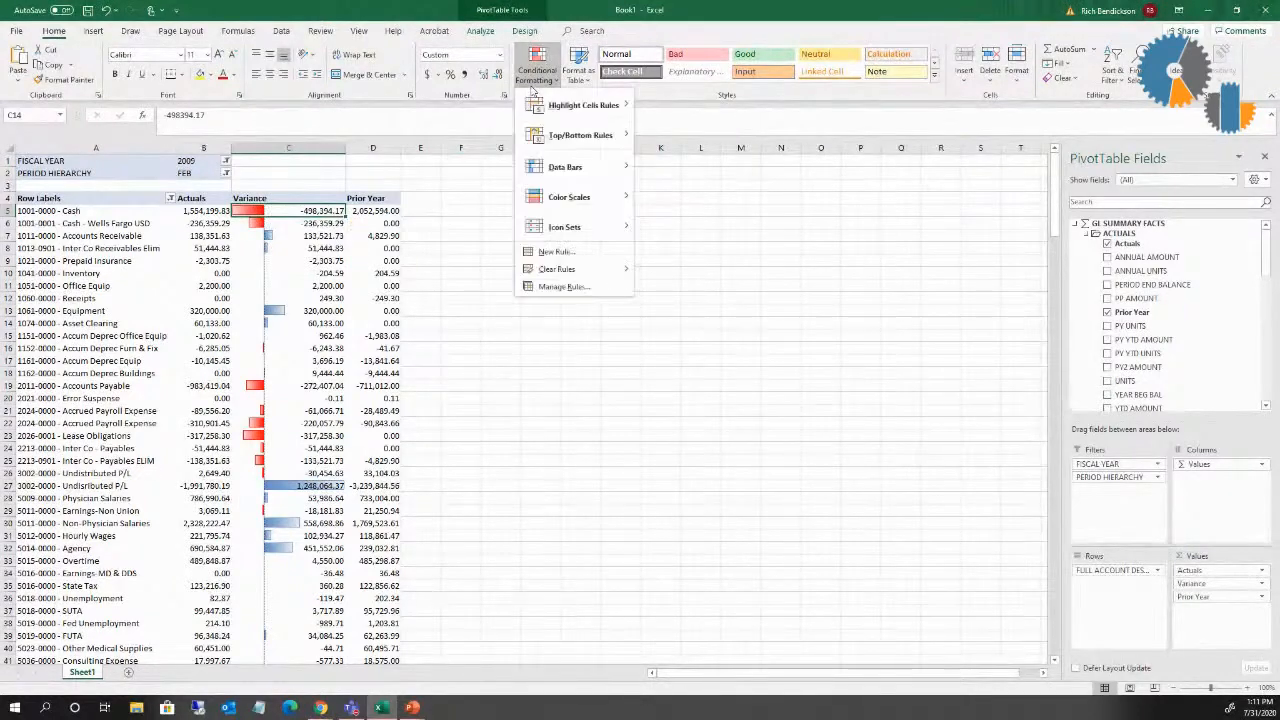
{"action": "left_click", "coordinate": [564, 286]}
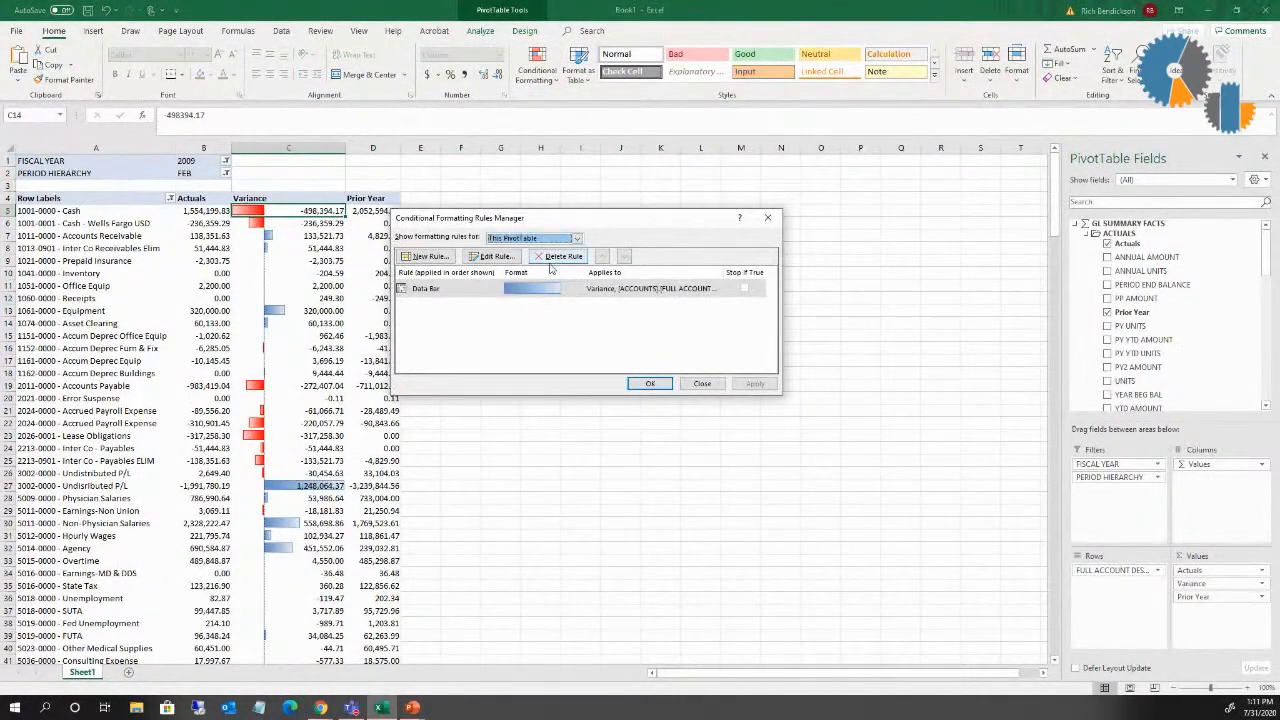
{"action": "left_click", "coordinate": [494, 256]}
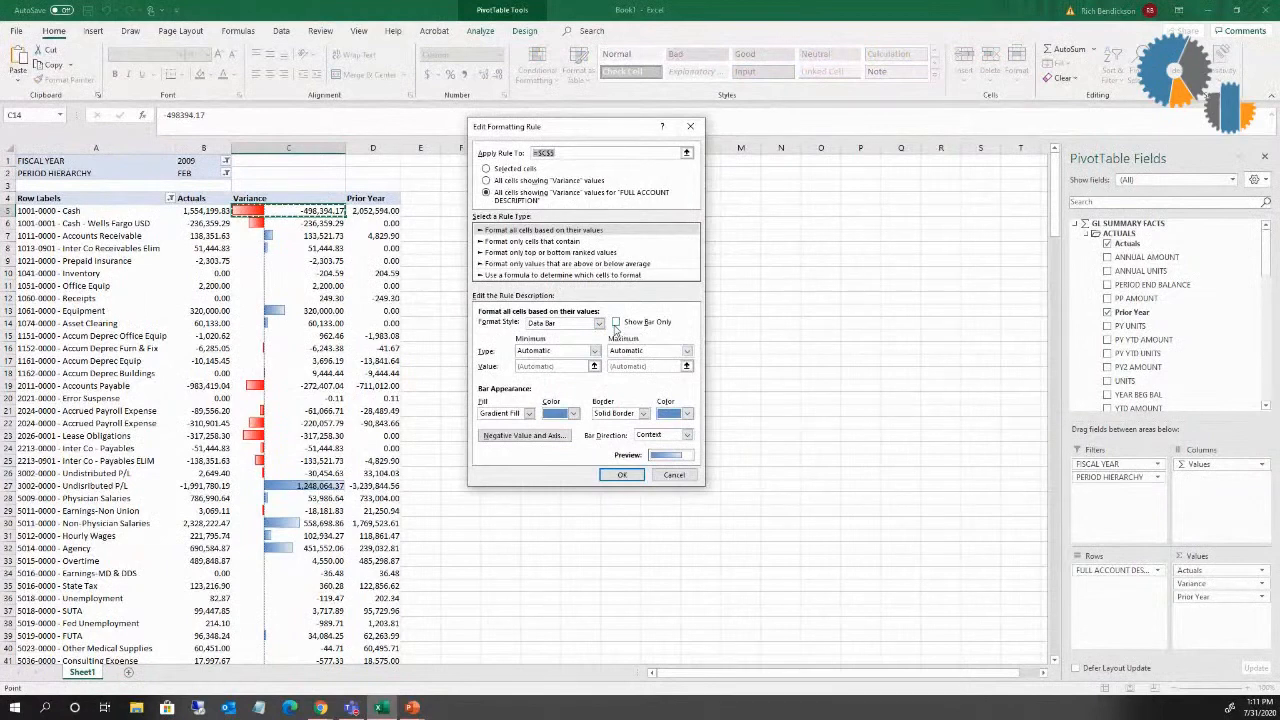
{"action": "left_click", "coordinate": [621, 474]}
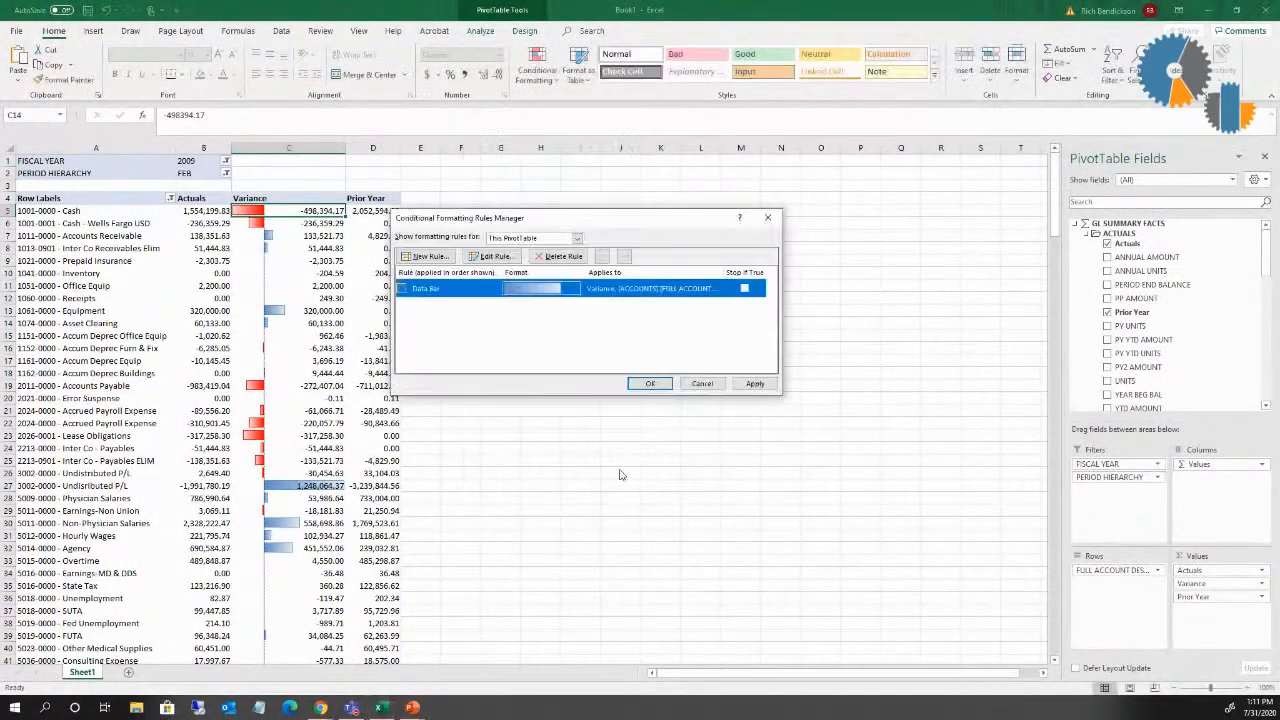
{"action": "left_click", "coordinate": [648, 385]}
{"action": "left_click_drag", "start_coordinate": [346, 146], "coordinate": [309, 148]}
{"action": "left_click", "coordinate": [370, 260]}
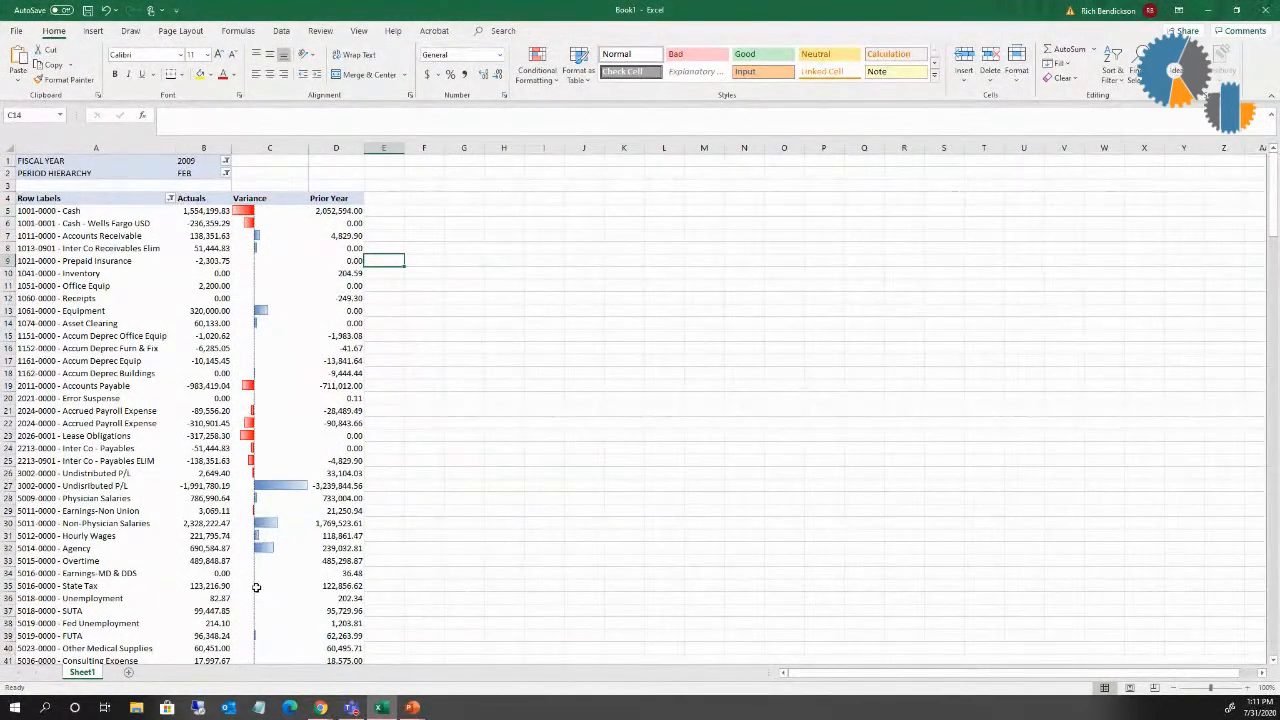
{"action": "mouse_move", "coordinate": [262, 524]}
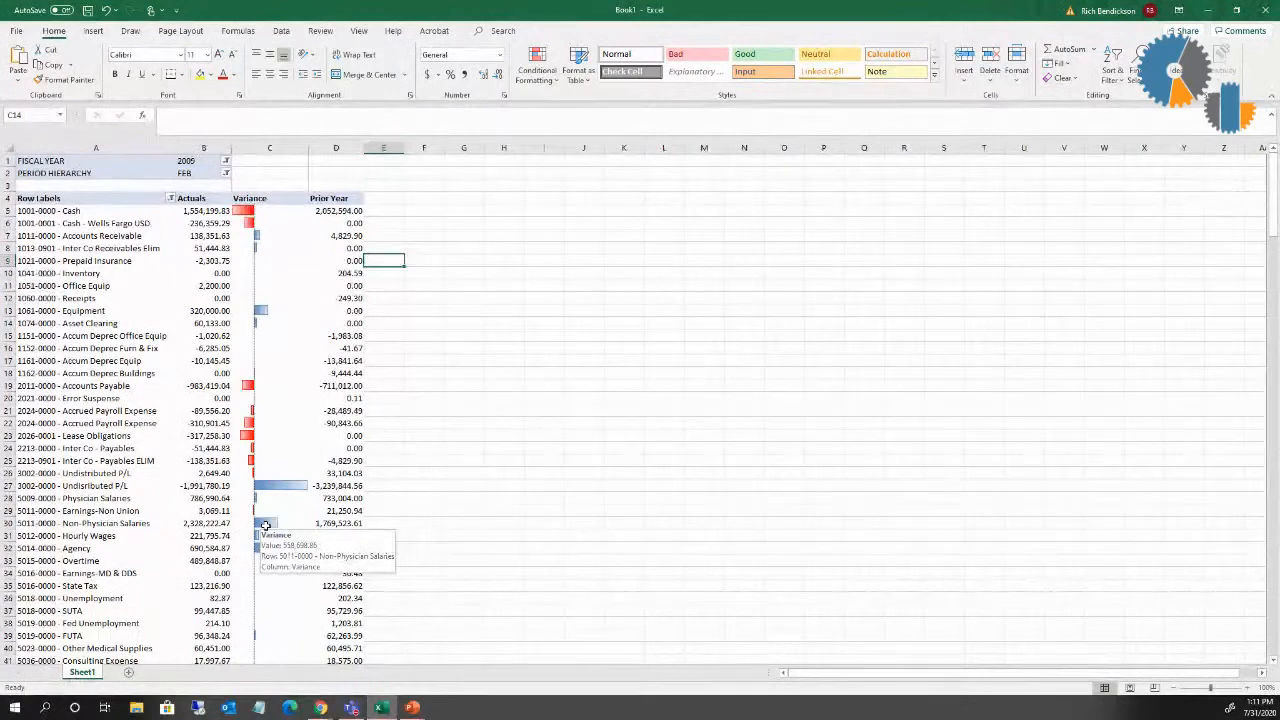
{"action": "left_click", "coordinate": [537, 66]}
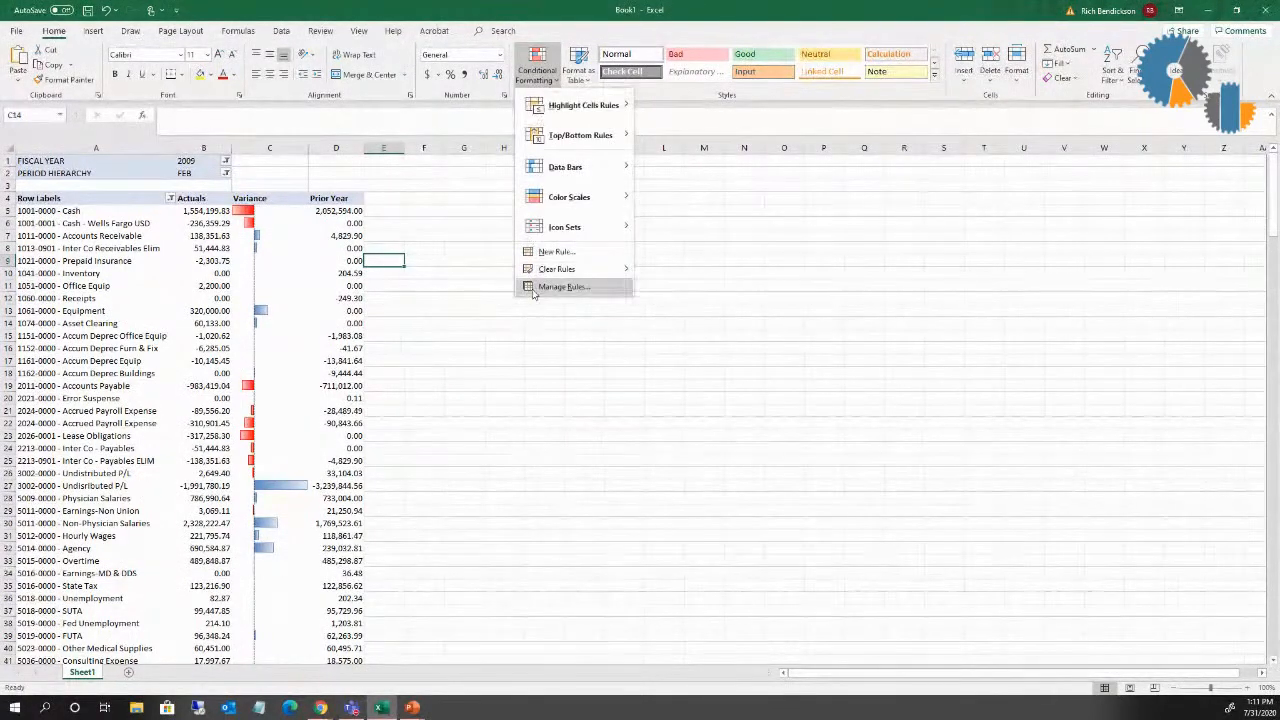
{"action": "left_click", "coordinate": [562, 287]}
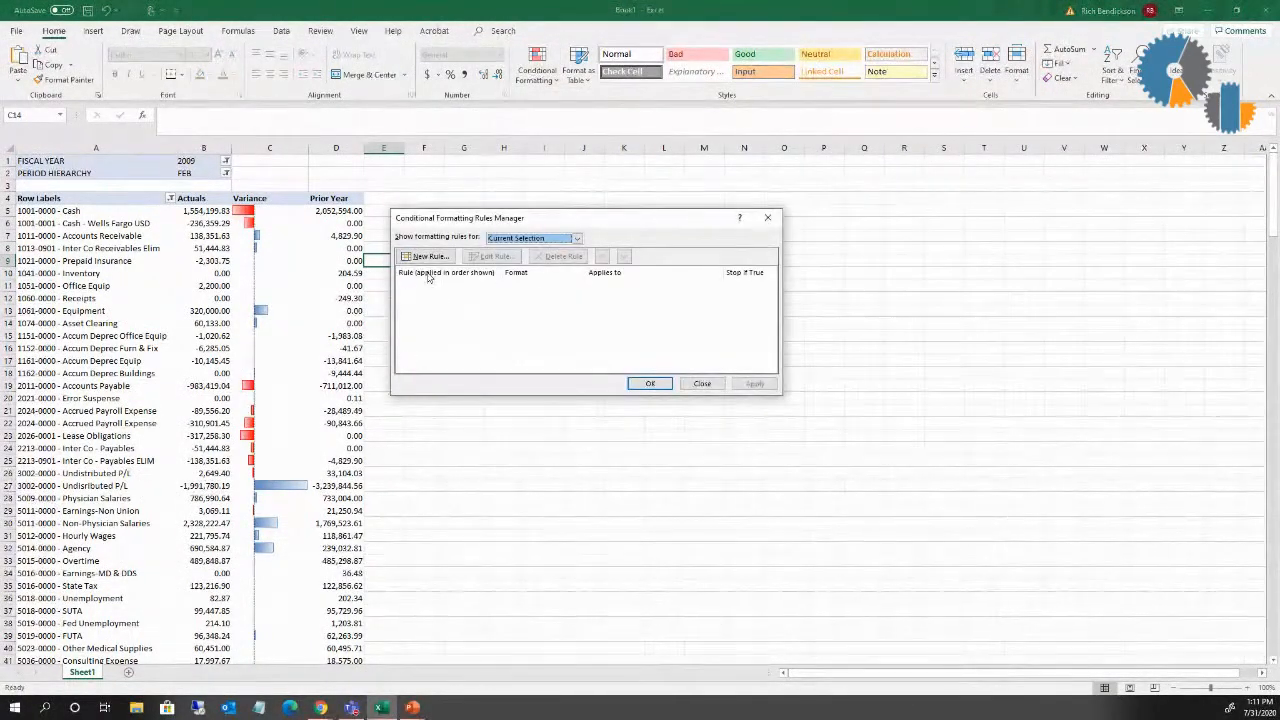
{"action": "left_click", "coordinate": [702, 383]}
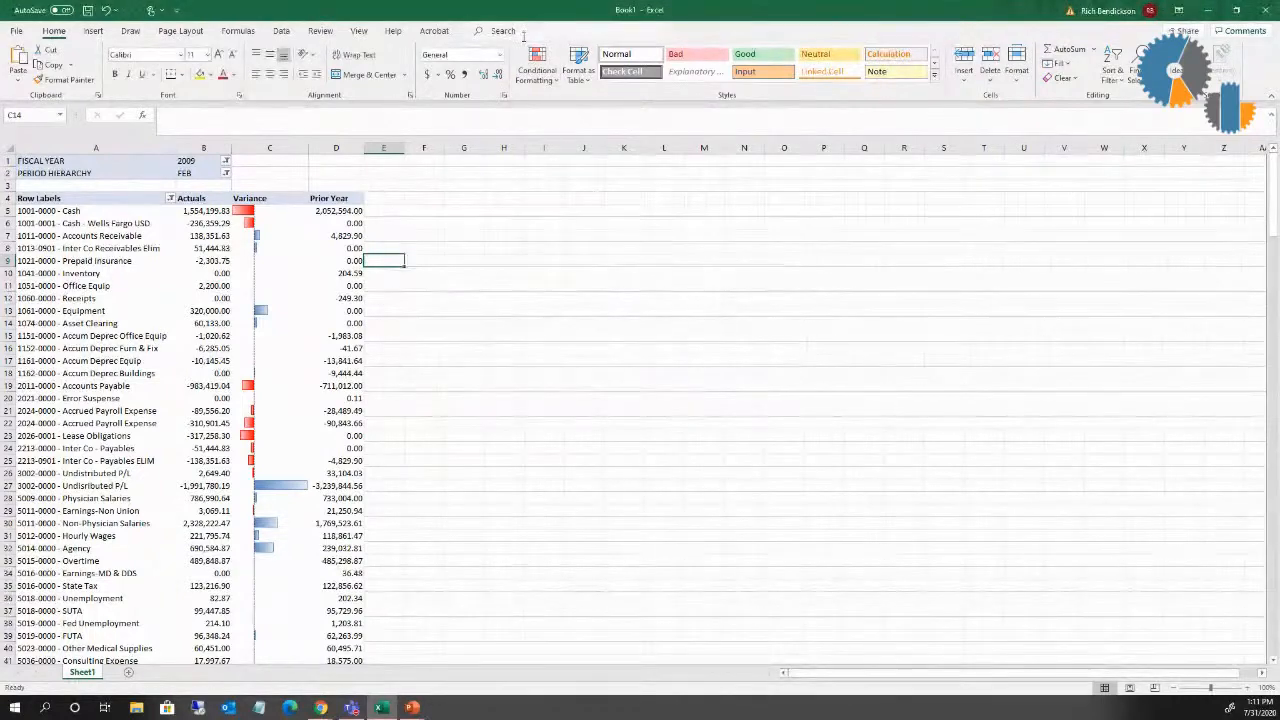
{"action": "left_click", "coordinate": [532, 80]}
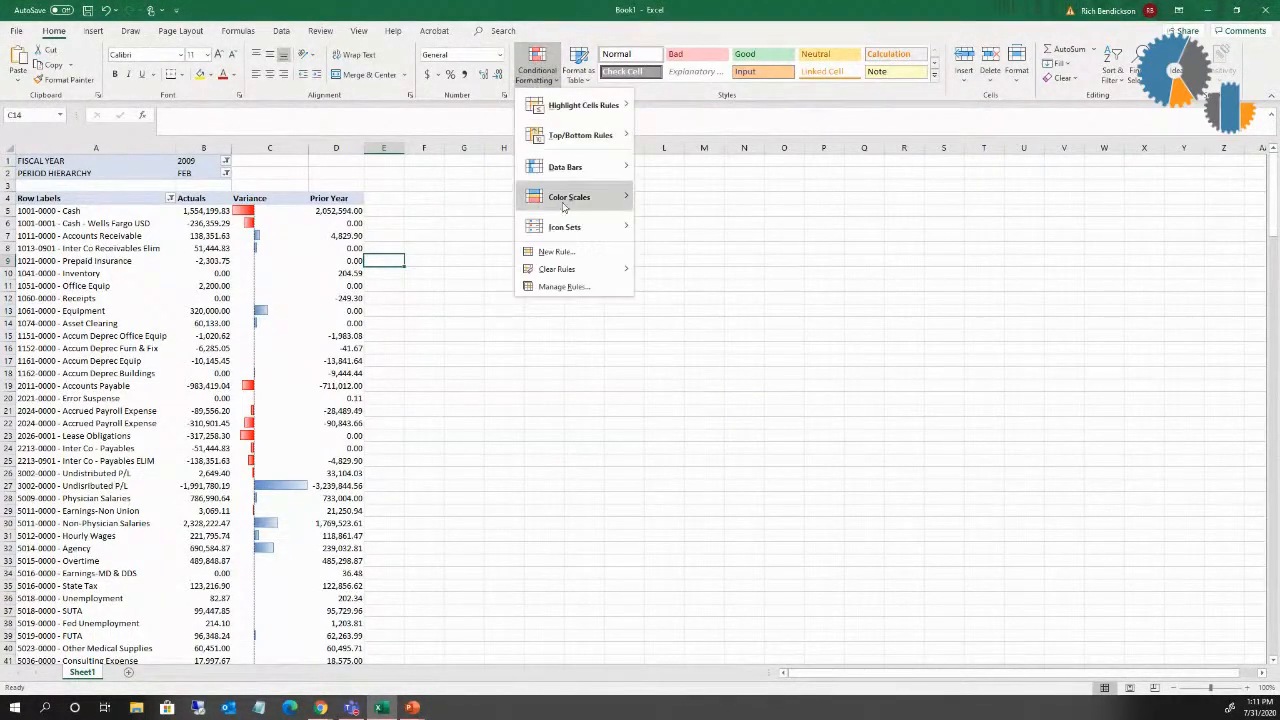
{"action": "left_click", "coordinate": [562, 287]}
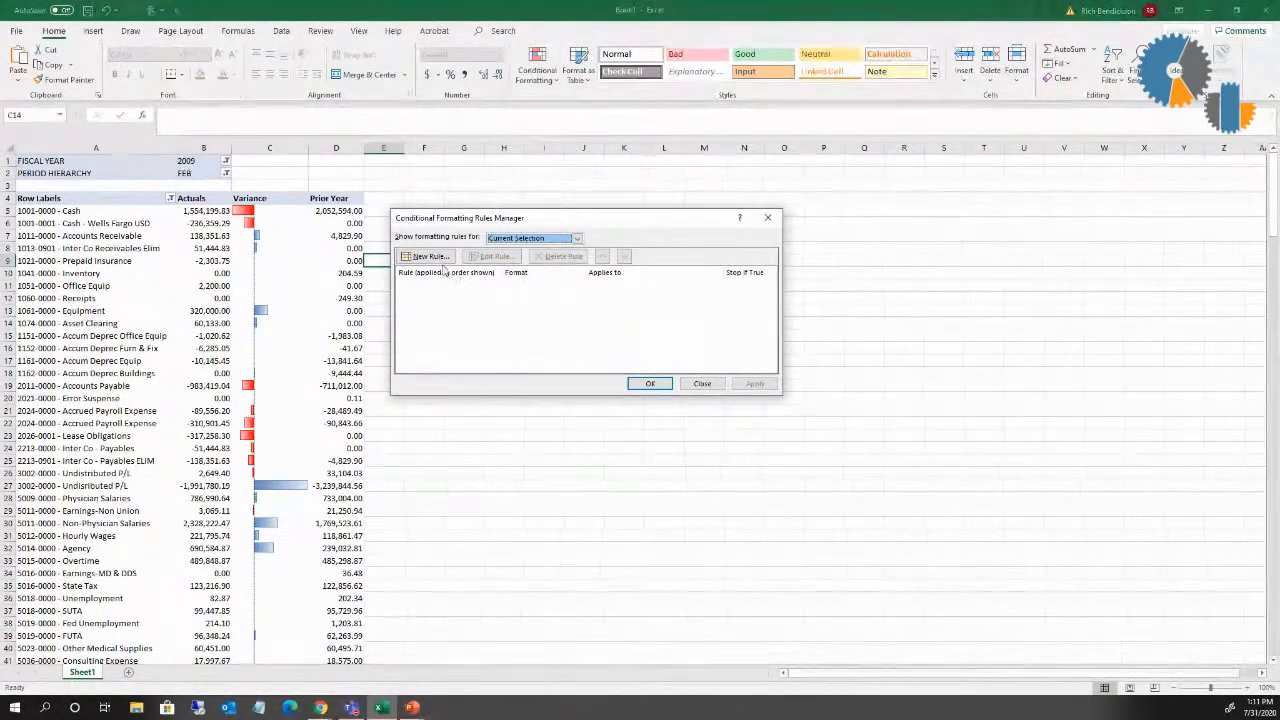
{"action": "left_click", "coordinate": [702, 383]}
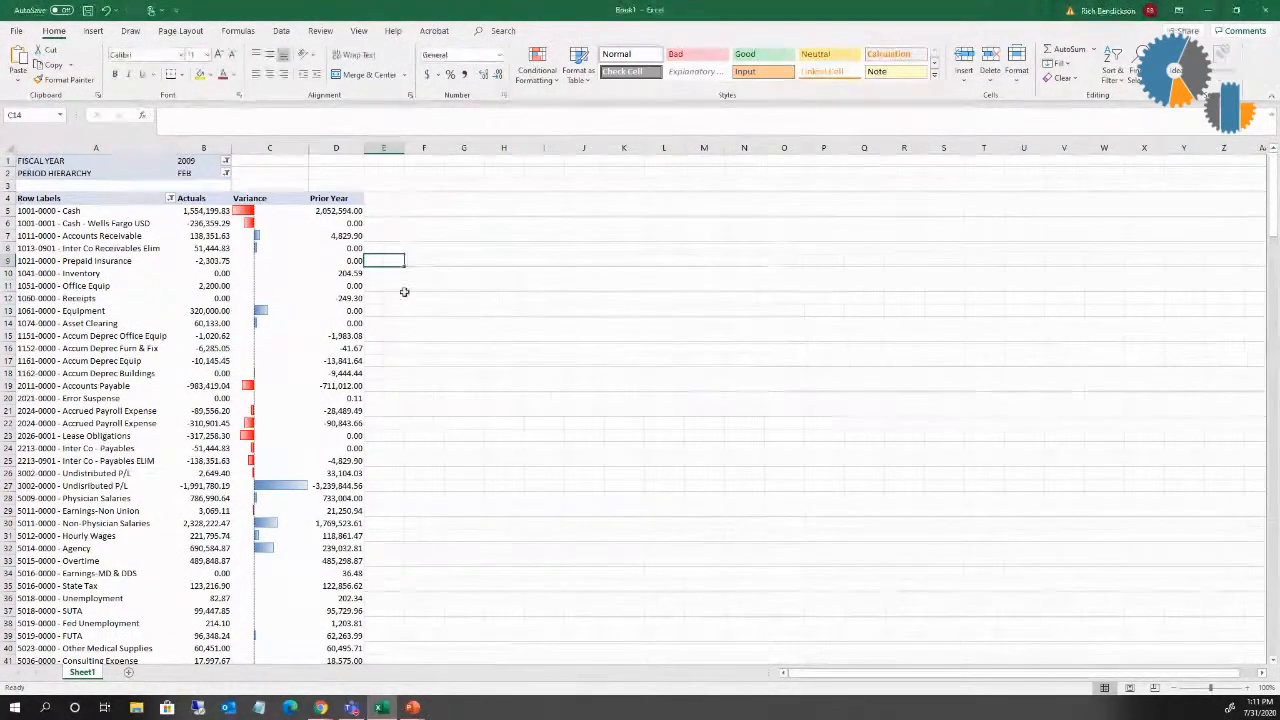
Step: Review the settings of the PivotTable's Data Bar rule from a Variance cell, leaving the rule as it is
{"action": "left_click", "coordinate": [255, 214]}
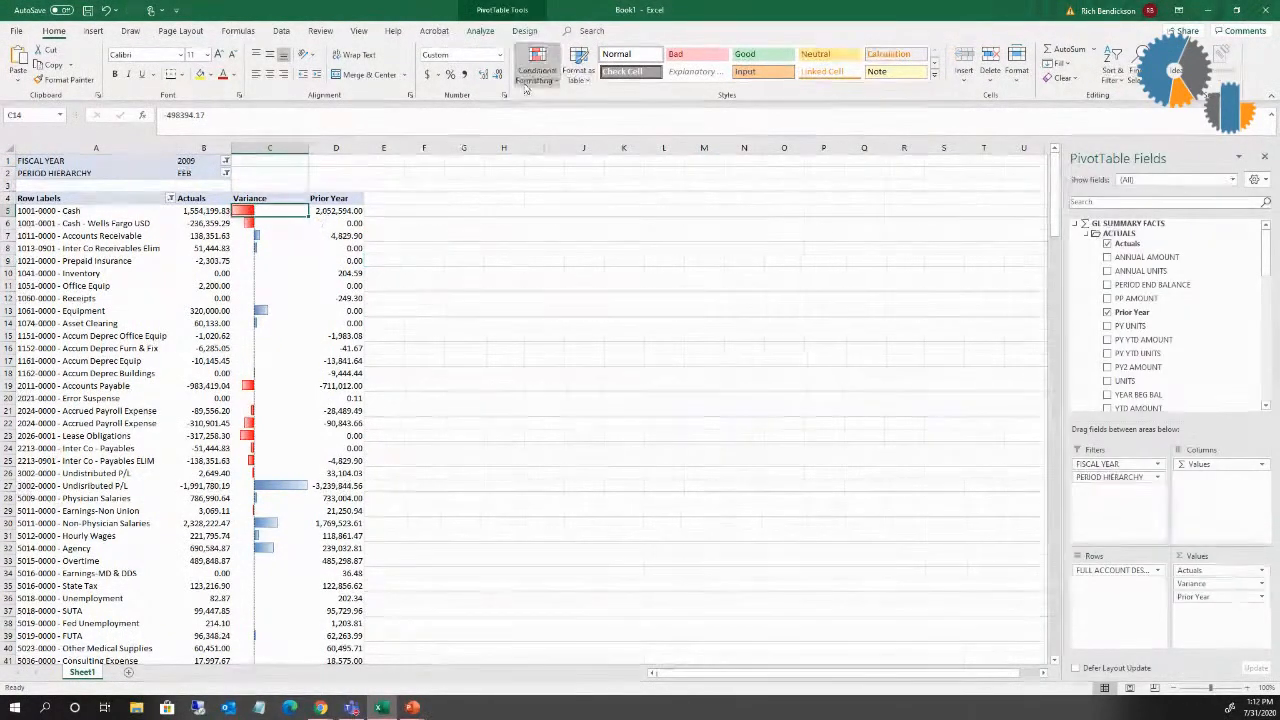
{"action": "left_click", "coordinate": [537, 72]}
{"action": "left_click", "coordinate": [577, 287]}
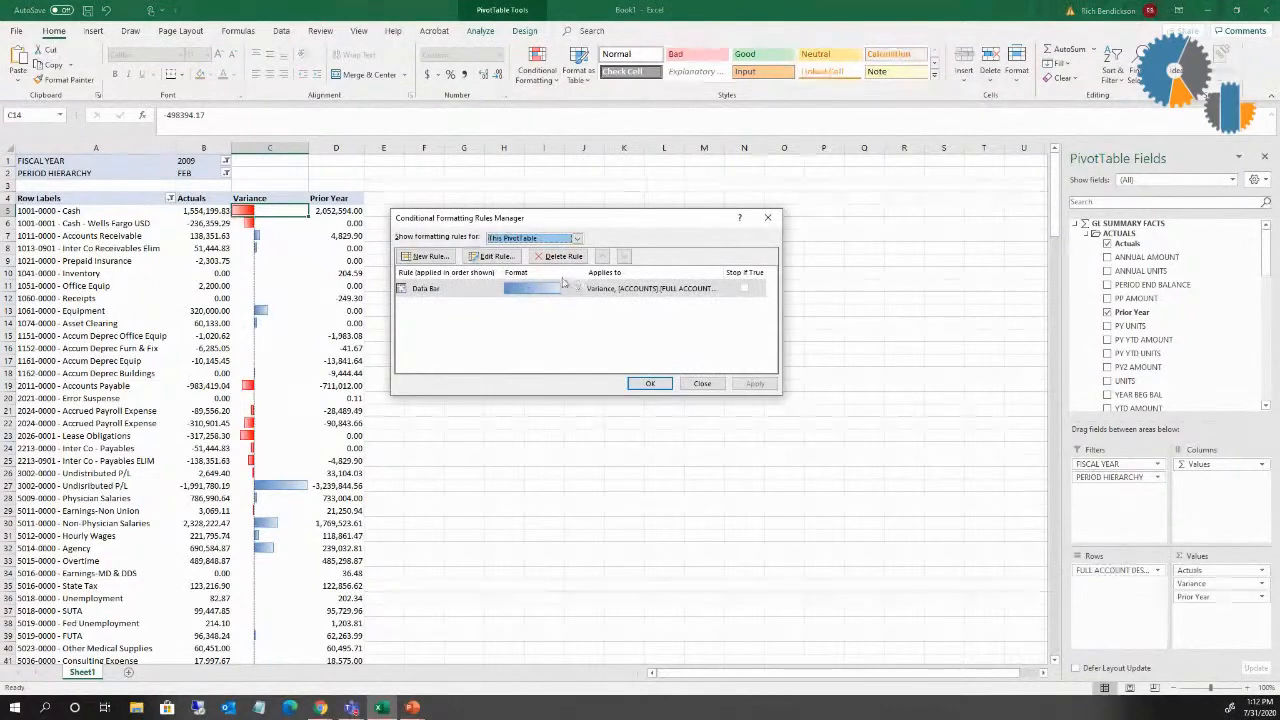
{"action": "left_click", "coordinate": [505, 255]}
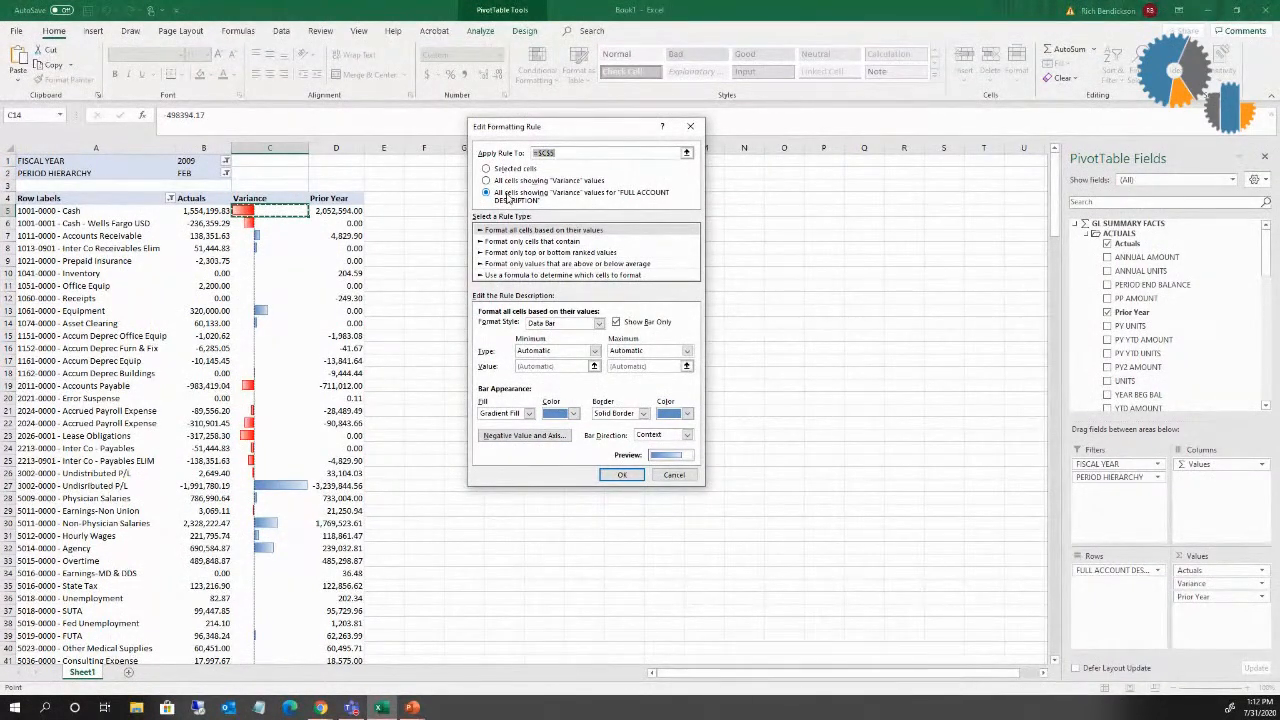
{"action": "left_click", "coordinate": [671, 477]}
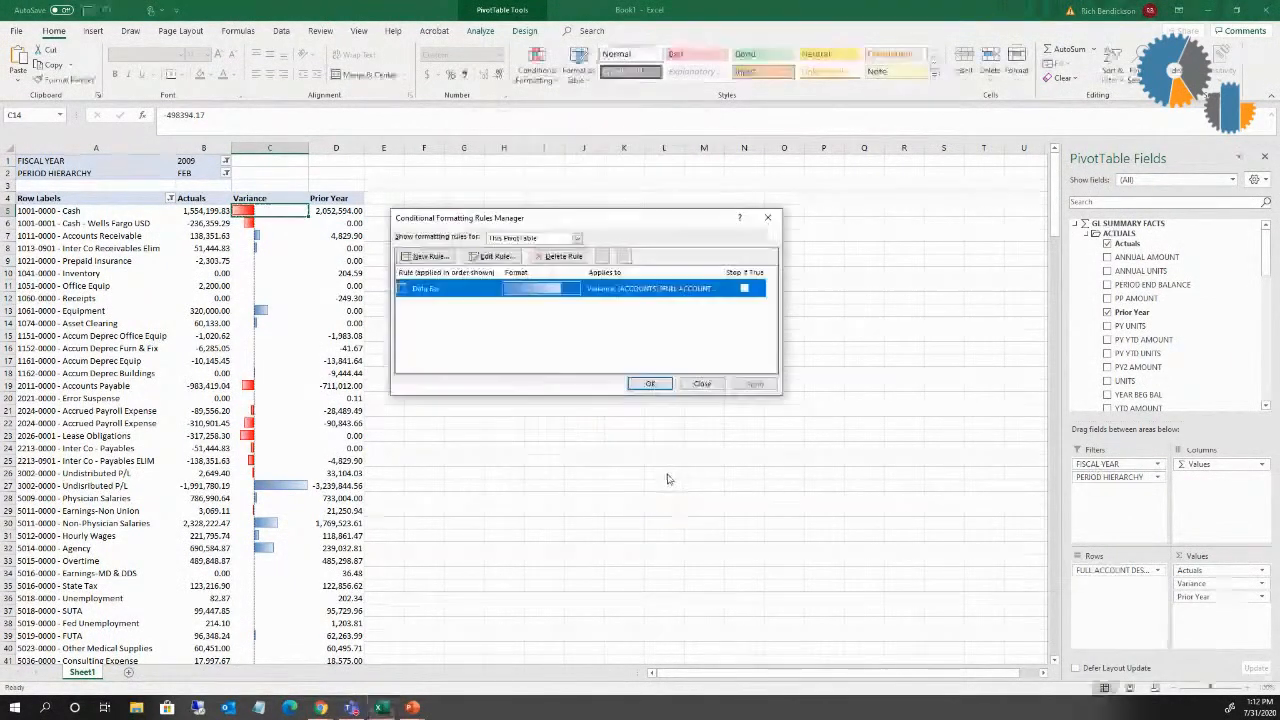
{"action": "left_click", "coordinate": [730, 382]}
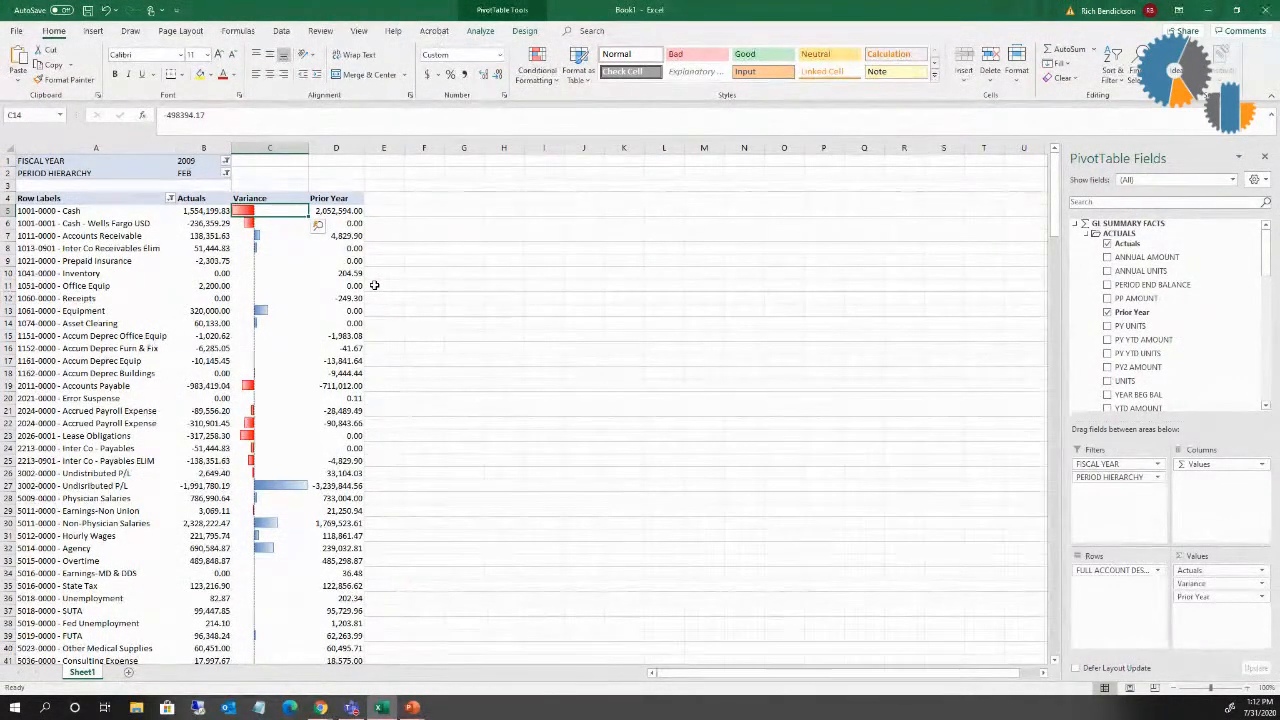
{"action": "left_click", "coordinate": [551, 85]}
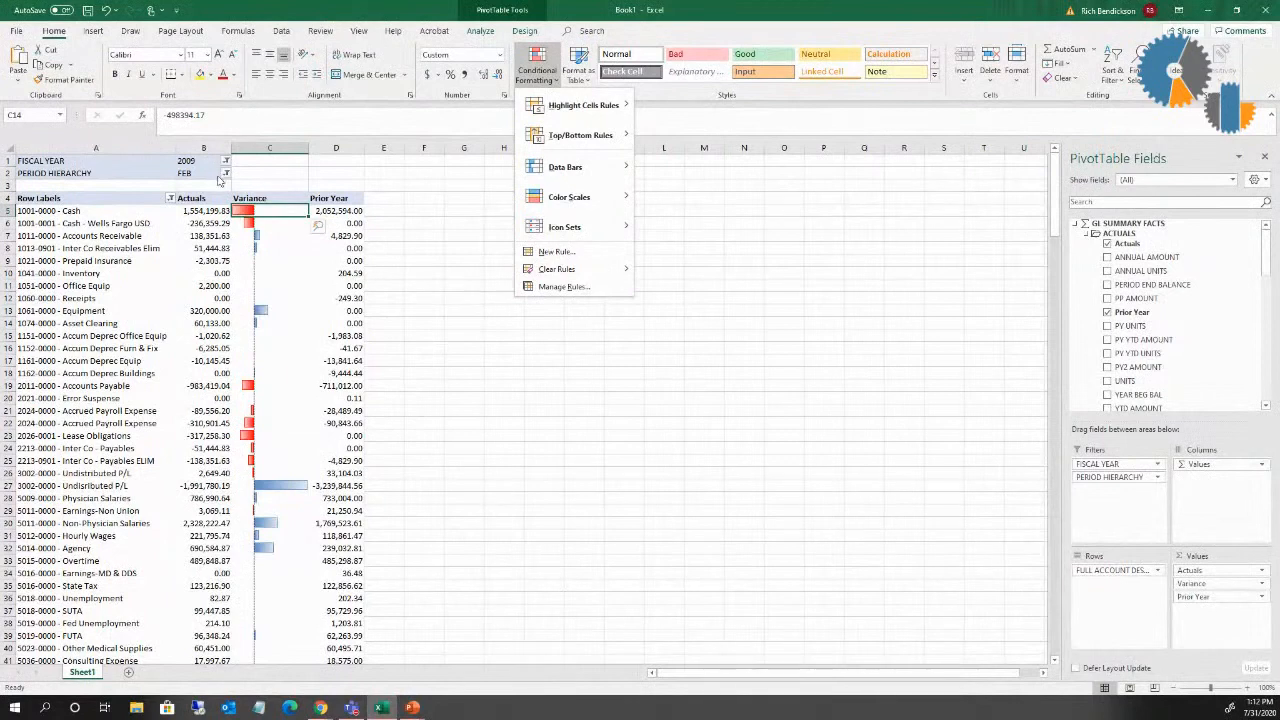
Step: Filter the PivotTable's PERIOD HIERARCHY to JAN within QTR1
{"action": "left_click", "coordinate": [226, 173]}
{"action": "left_click", "coordinate": [226, 173]}
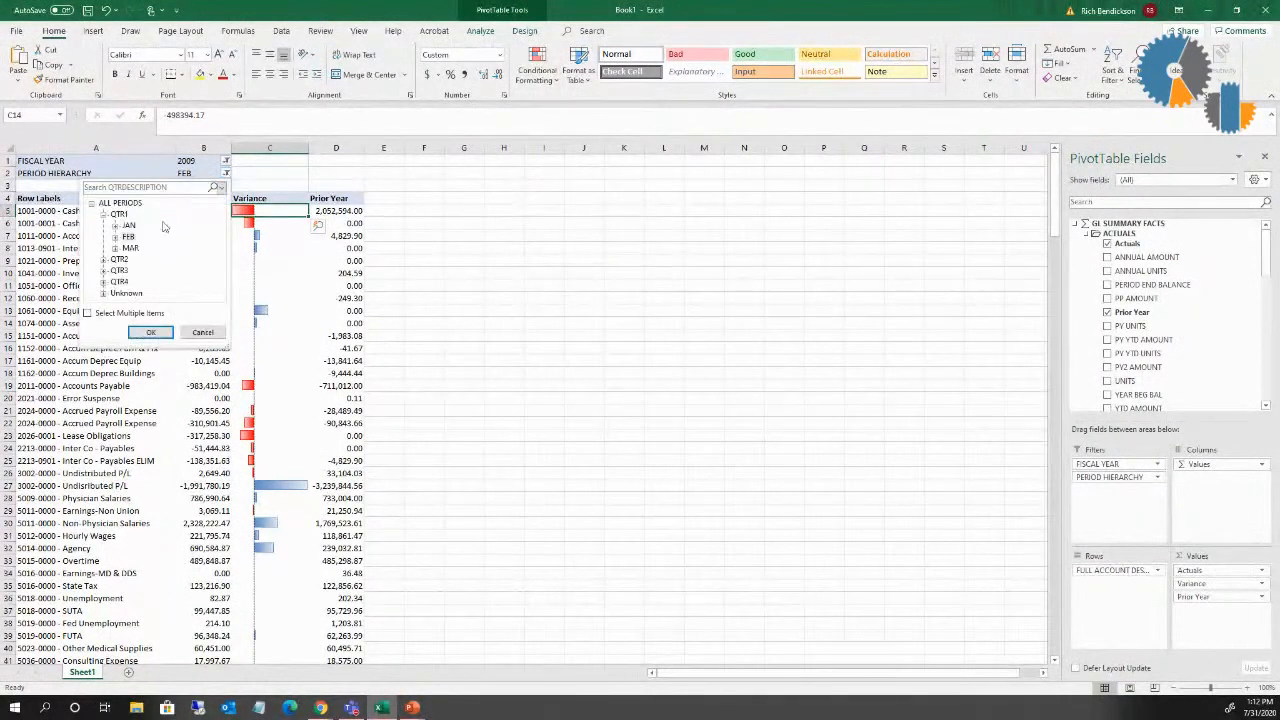
{"action": "left_click", "coordinate": [128, 226]}
{"action": "left_click", "coordinate": [150, 332]}
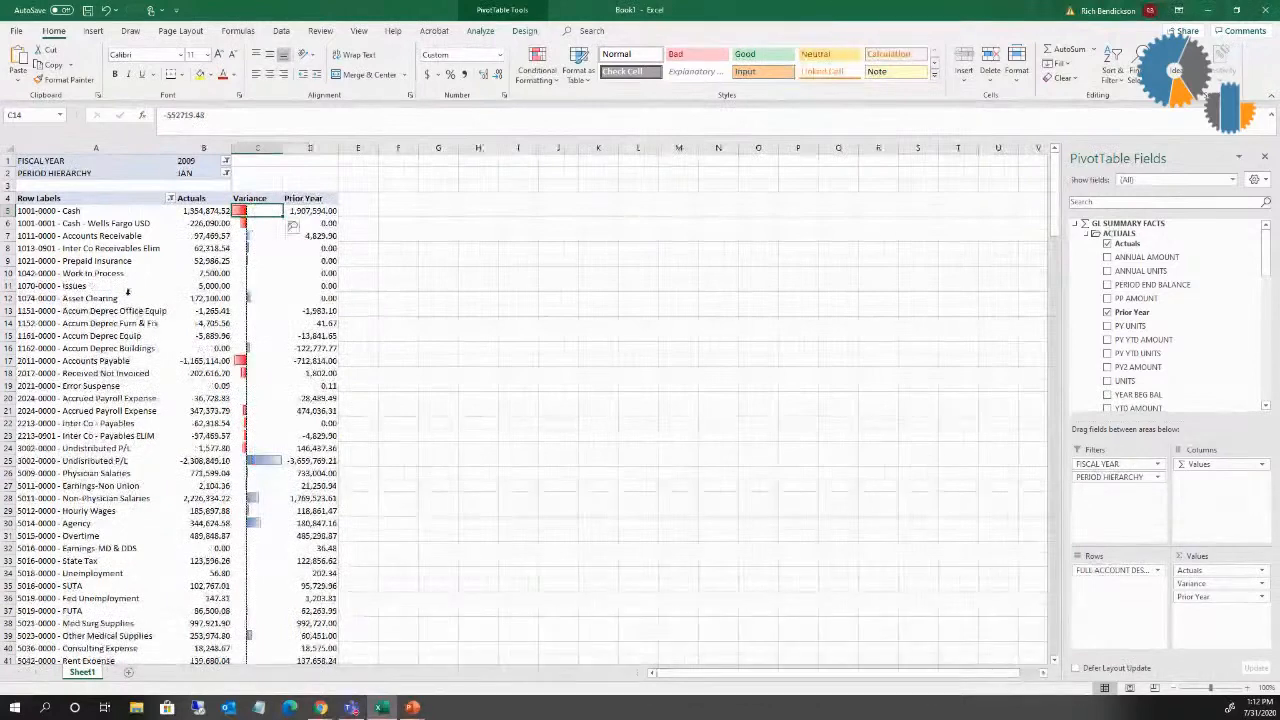
Step: Switch the PivotTable's PERIOD HIERARCHY filter to MAR within QTR1
{"action": "left_click", "coordinate": [226, 173]}
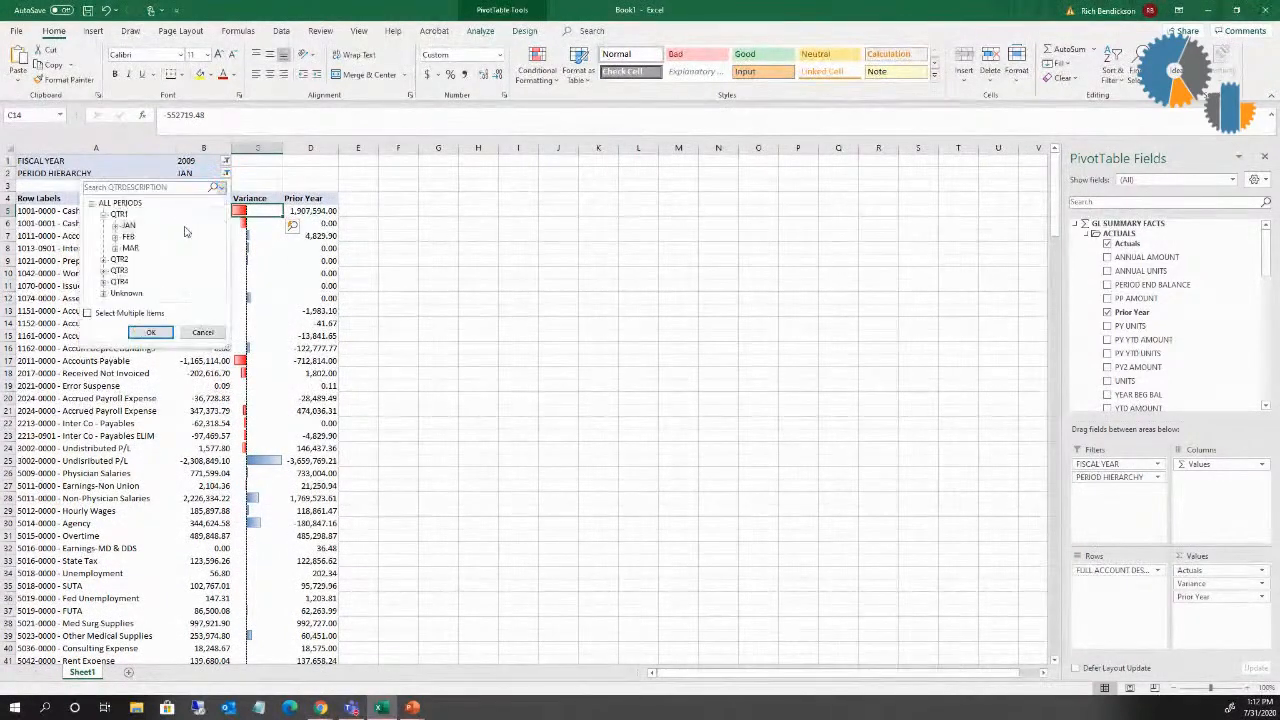
{"action": "left_click", "coordinate": [131, 248]}
{"action": "left_click", "coordinate": [150, 332]}
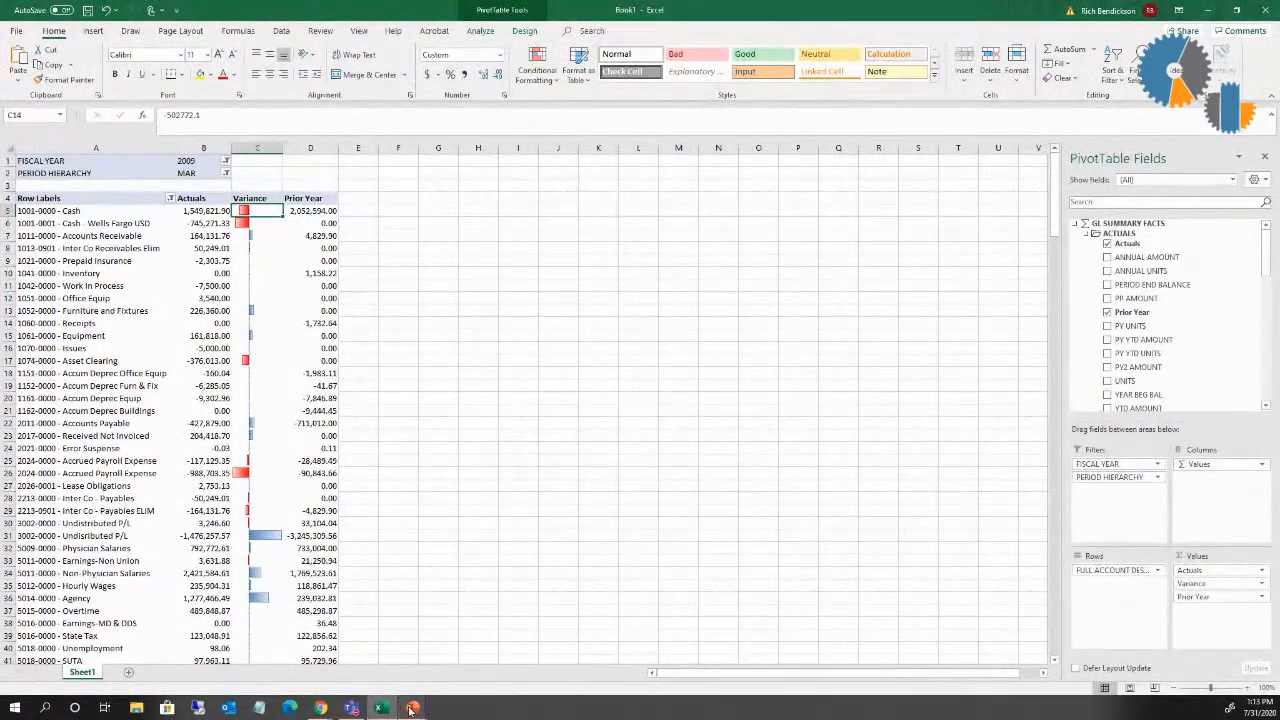
Step: Switch to the PowerPoint slide show and advance from the title slide to the contact slide
{"action": "mouse_move", "coordinate": [412, 707]}
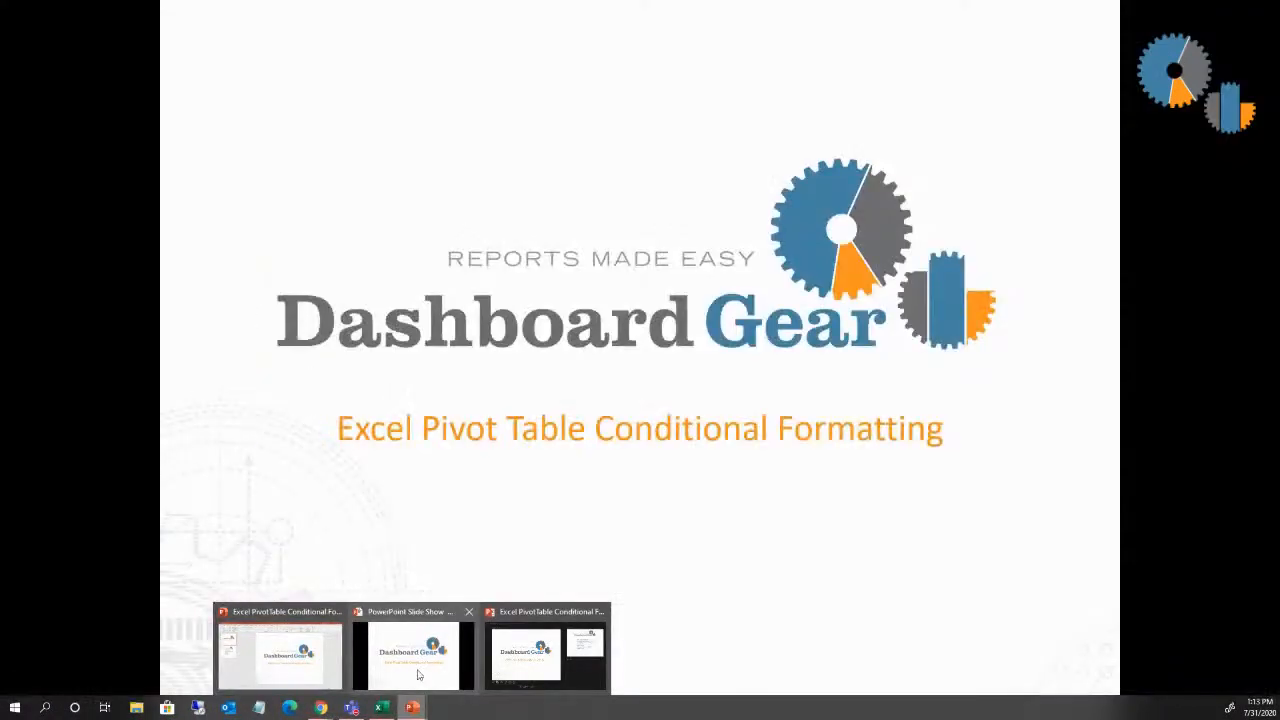
{"action": "left_click", "coordinate": [418, 675]}
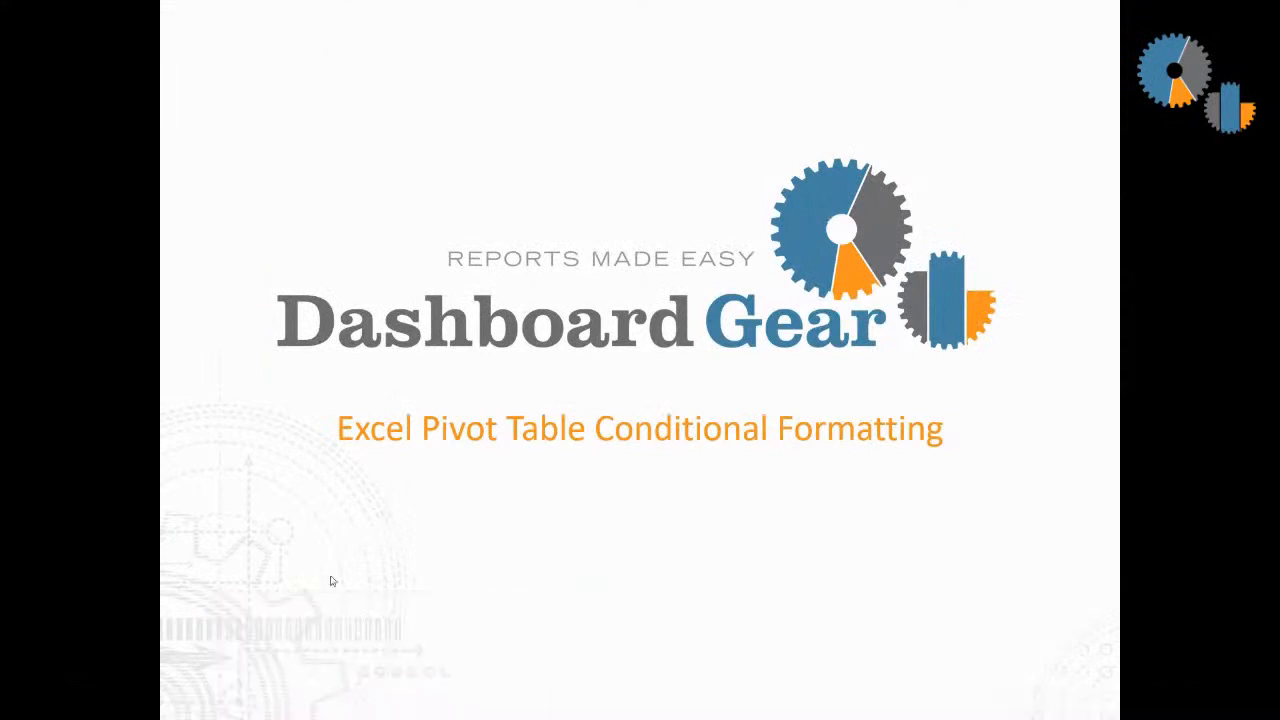
{"action": "left_click", "coordinate": [341, 404]}
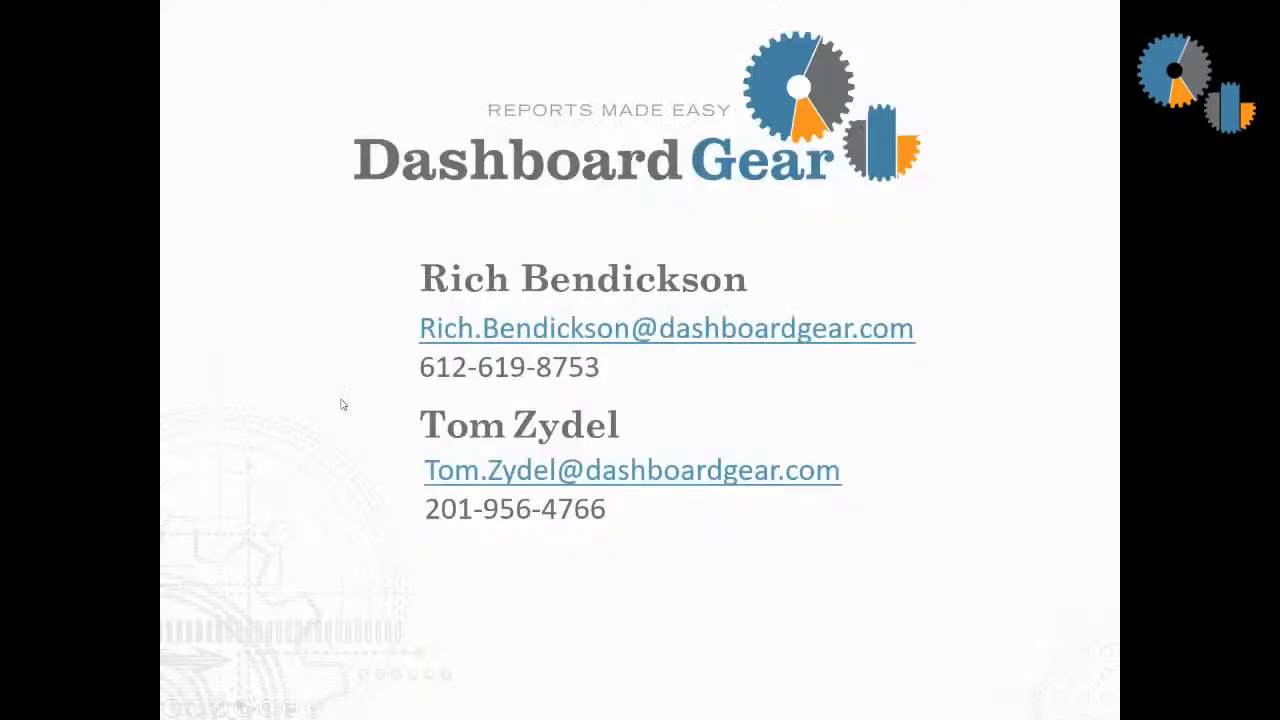